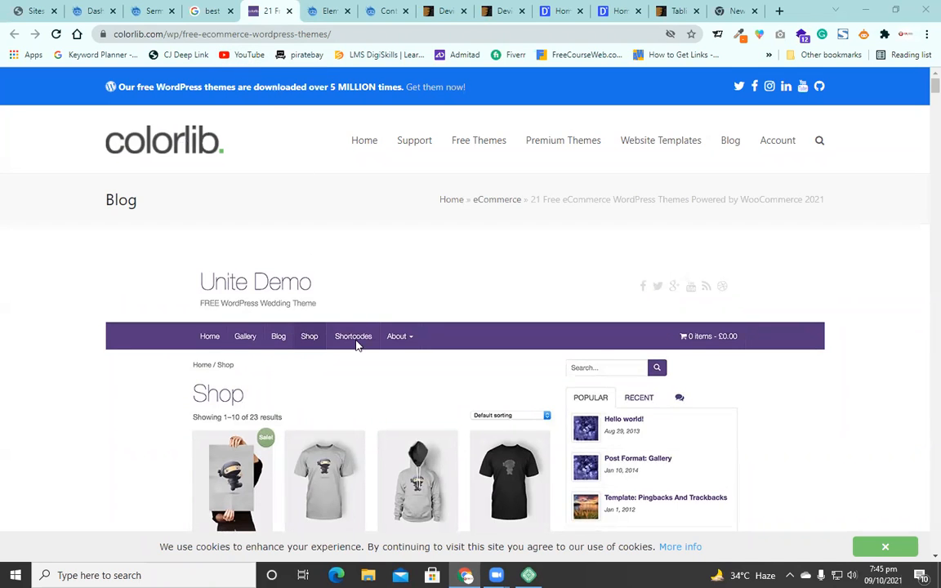
- Scroll the Colorlib eCommerce themes article down to the Supermarket Ecommerce entry
scroll(357, 344, down, 1)
scroll(356, 344, down, 1)
scroll(248, 197, up, 1)
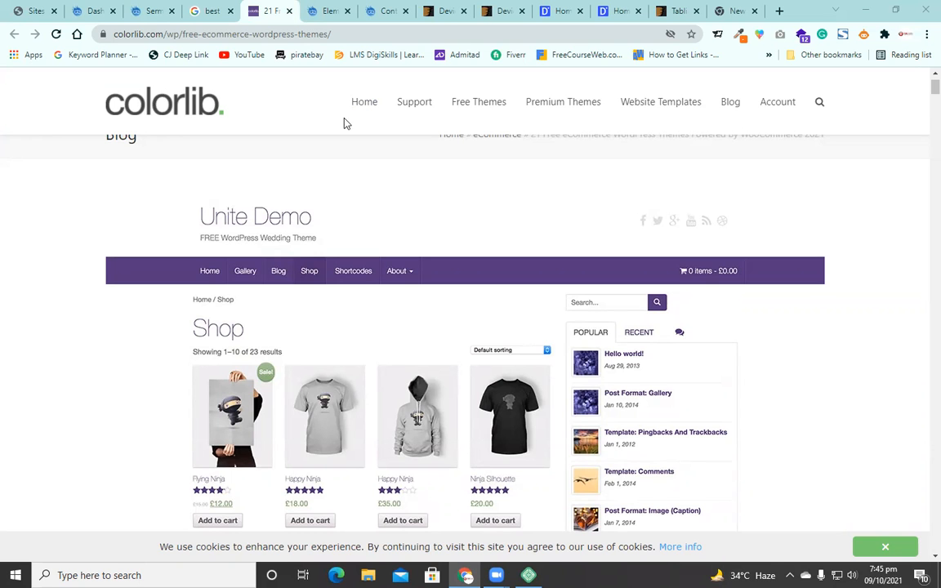
scroll(369, 225, down, 10)
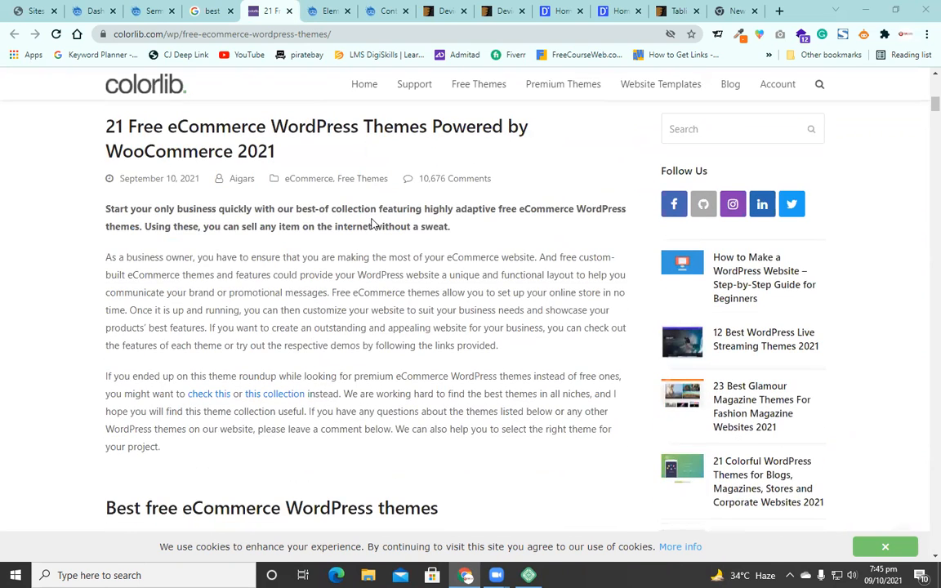
scroll(383, 214, down, 4)
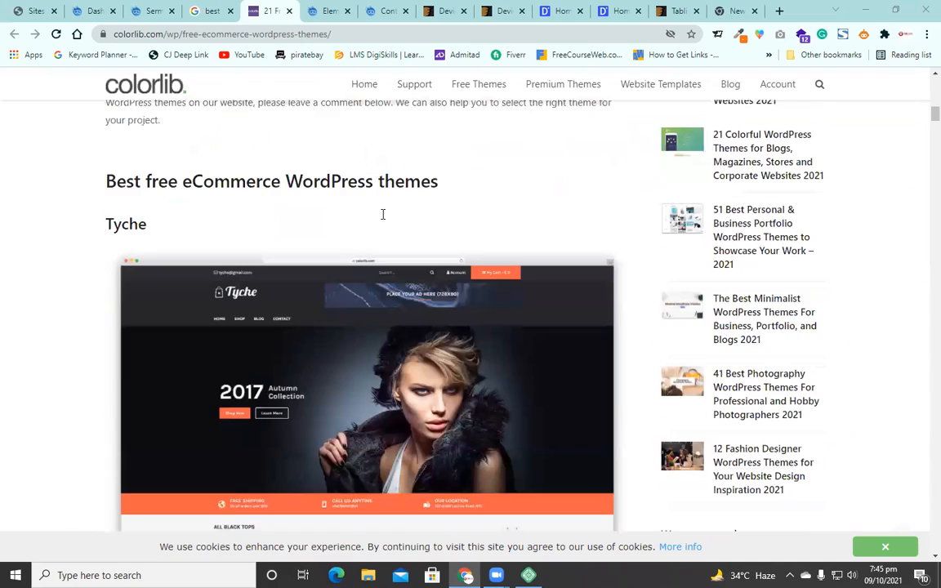
scroll(383, 218, down, 9)
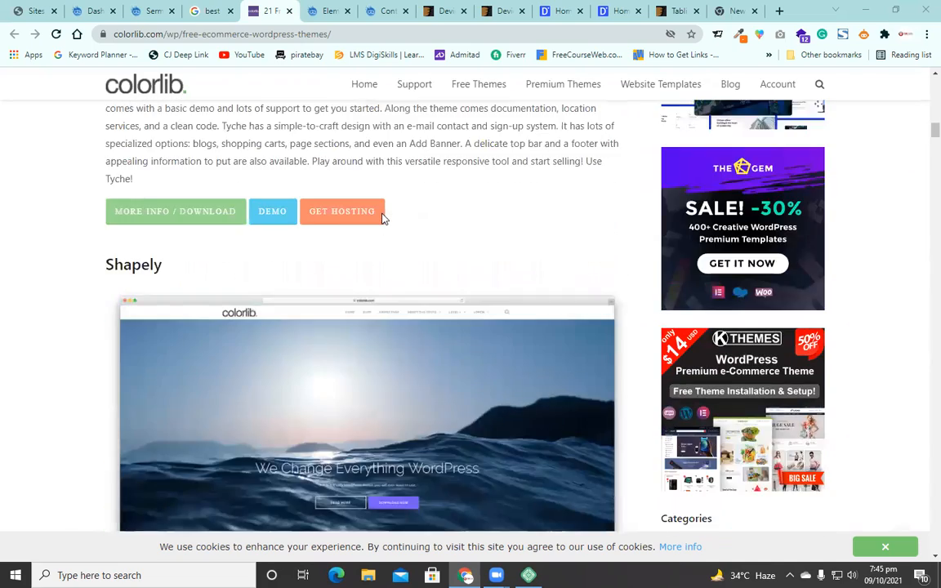
scroll(383, 218, down, 20)
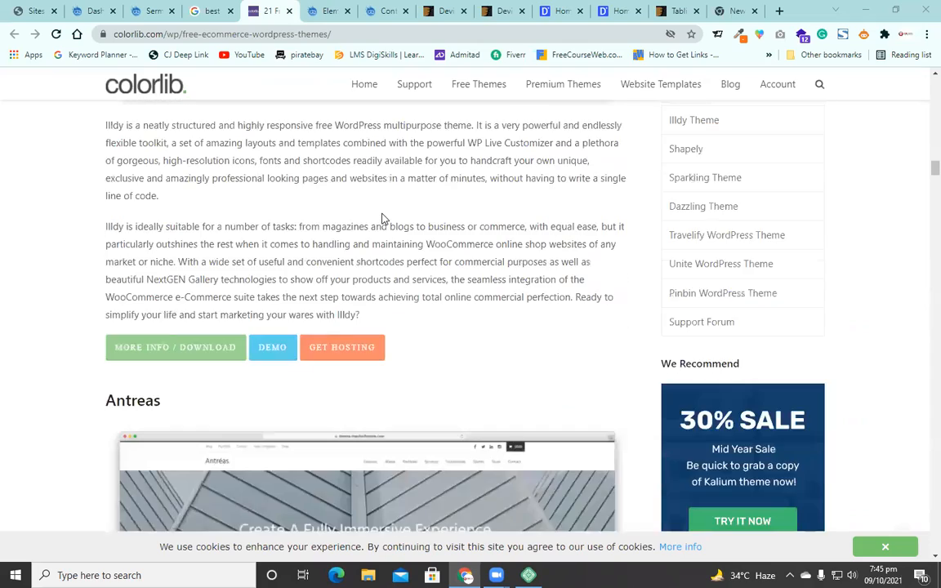
scroll(383, 219, down, 20)
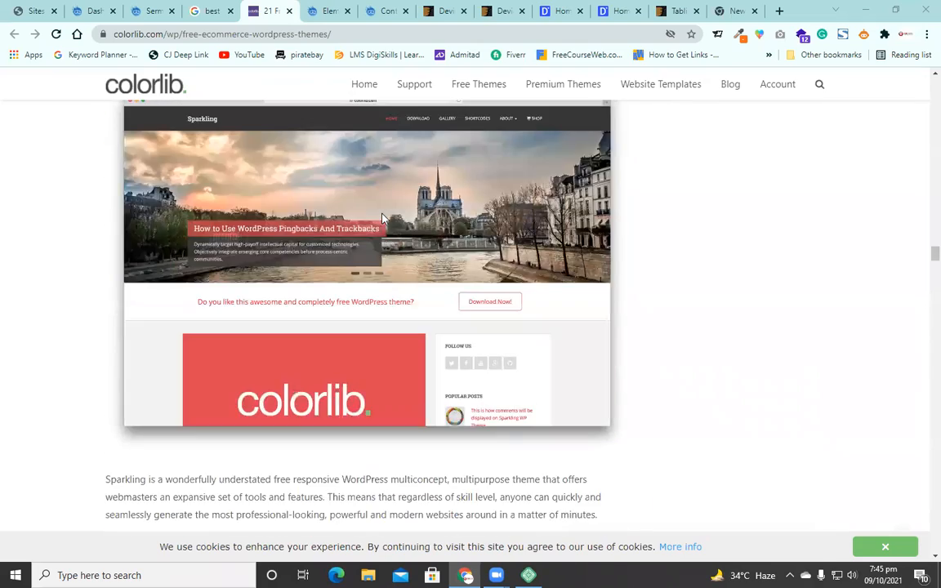
scroll(383, 219, down, 20)
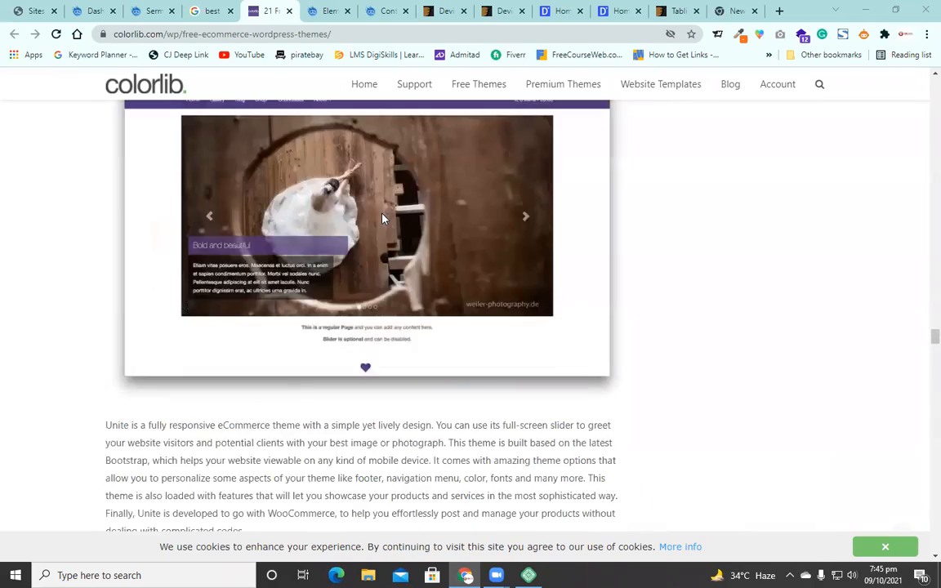
scroll(383, 219, down, 15)
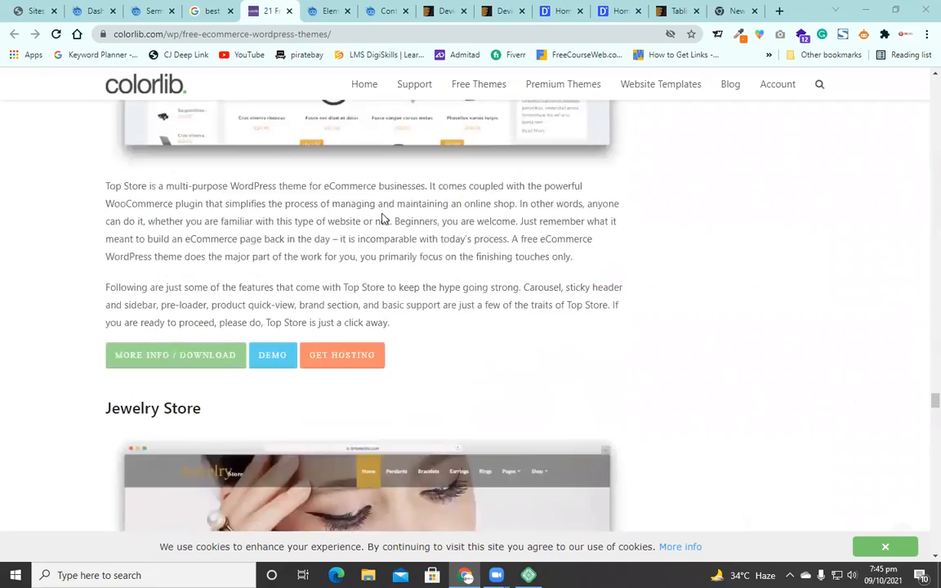
scroll(383, 219, up, 1)
scroll(382, 219, down, 20)
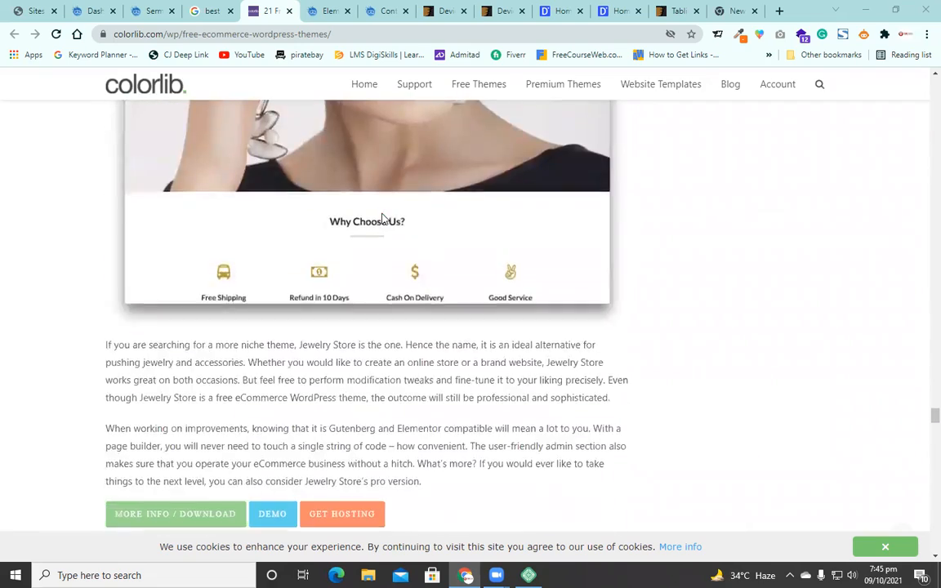
scroll(383, 219, down, 20)
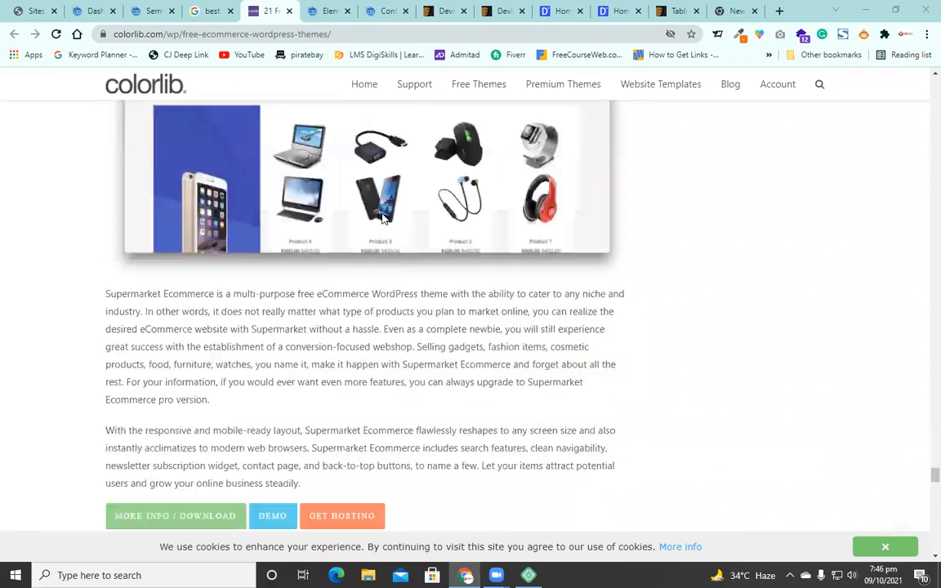
scroll(383, 219, up, 1)
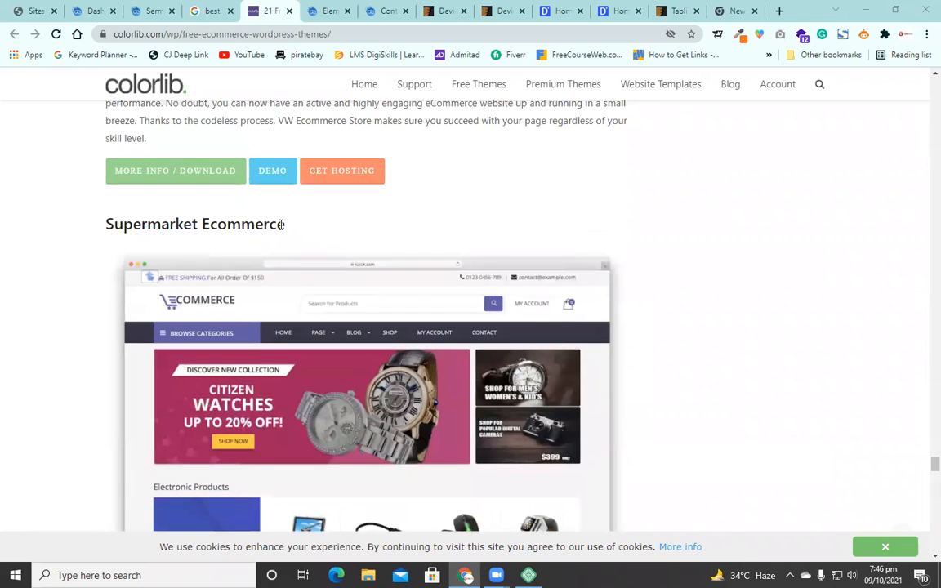
- Copy the 'Supermarket Ecommerce' heading text to the clipboard
mouse_move(284, 225)
mouse_down()
mouse_move(101, 222)
mouse_move(286, 225)
mouse_up()
right_click(113, 227)
click(102, 224)
right_click(122, 225)
click(135, 234)
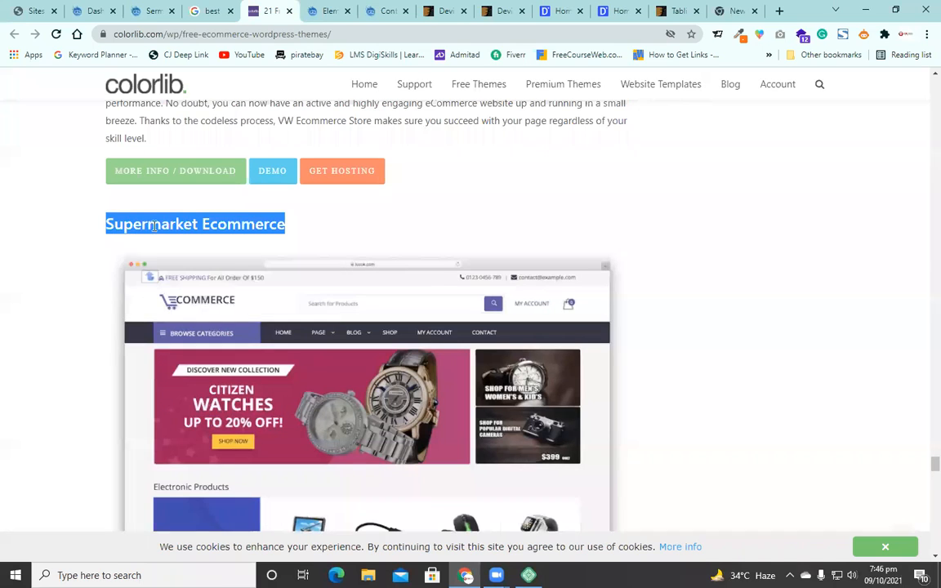
- In Local, set the ecommerce site's One-click Admin to admin and open its WordPress admin
click(529, 576)
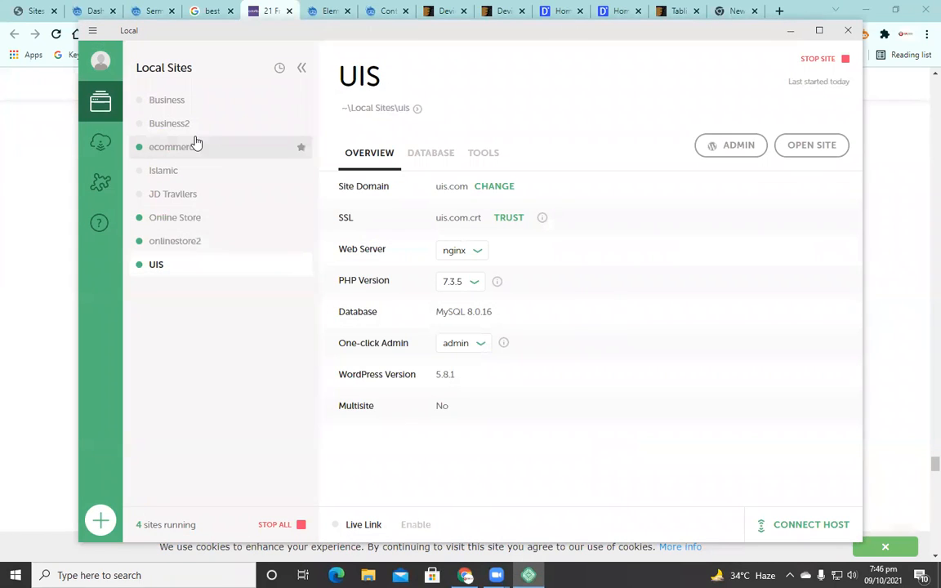
click(198, 147)
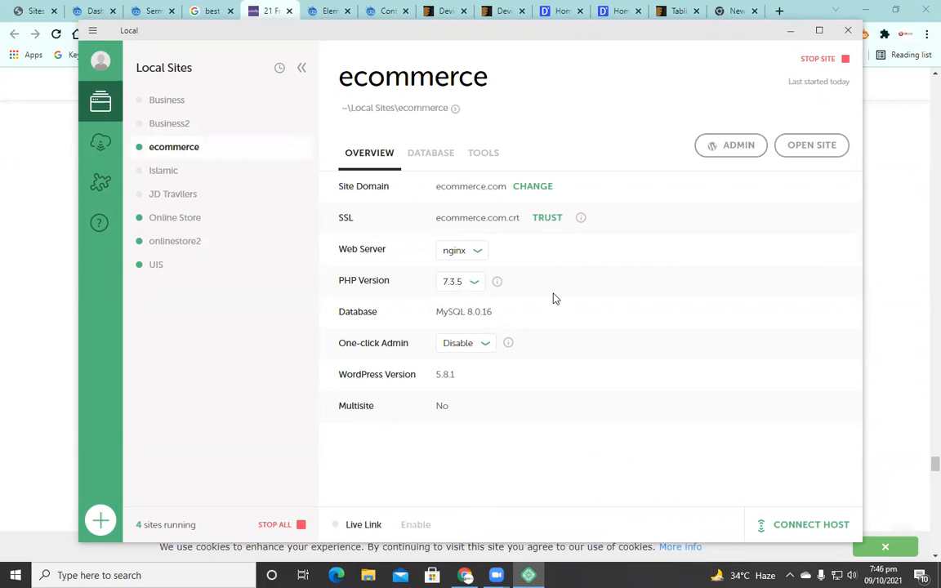
click(469, 343)
click(476, 387)
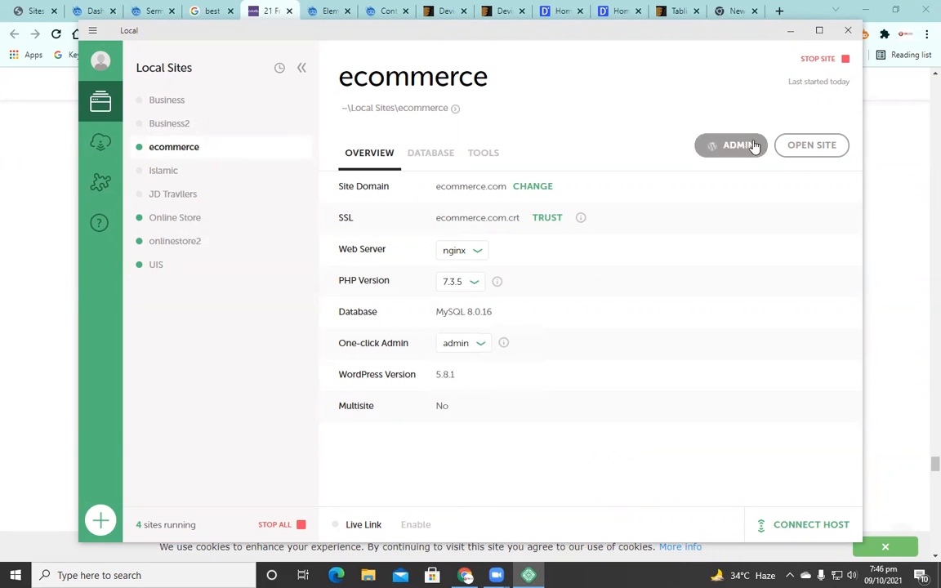
click(732, 149)
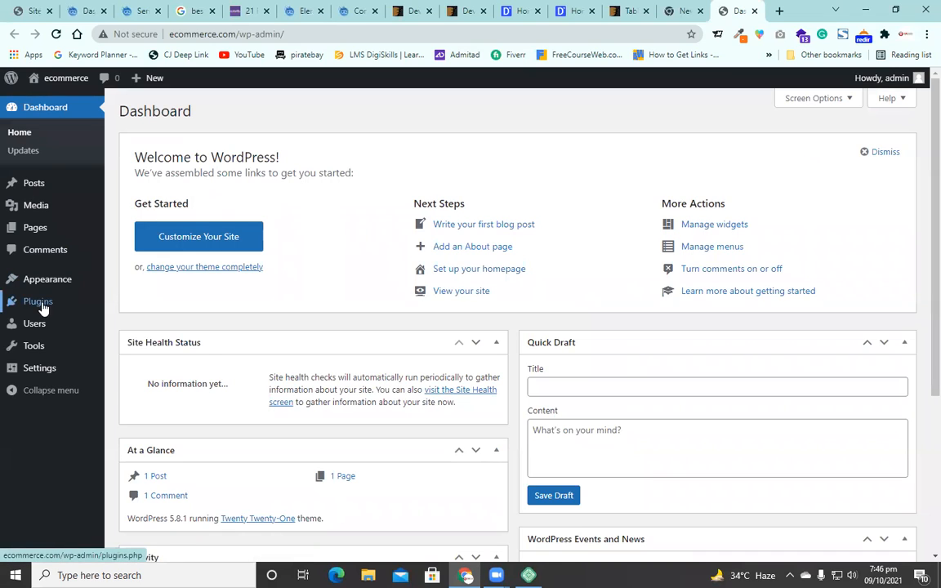
- Delete the Twenty Nineteen theme from the installed themes list
click(126, 280)
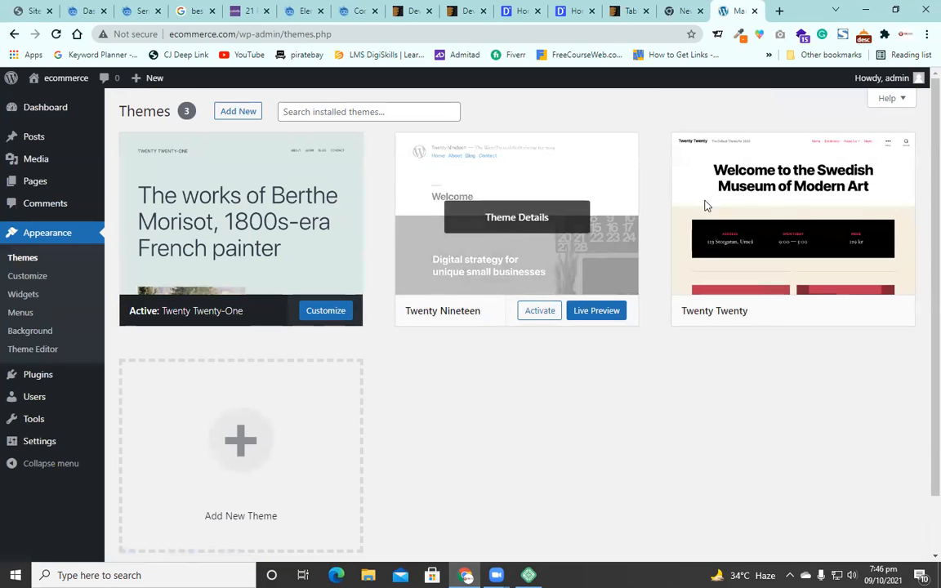
click(528, 261)
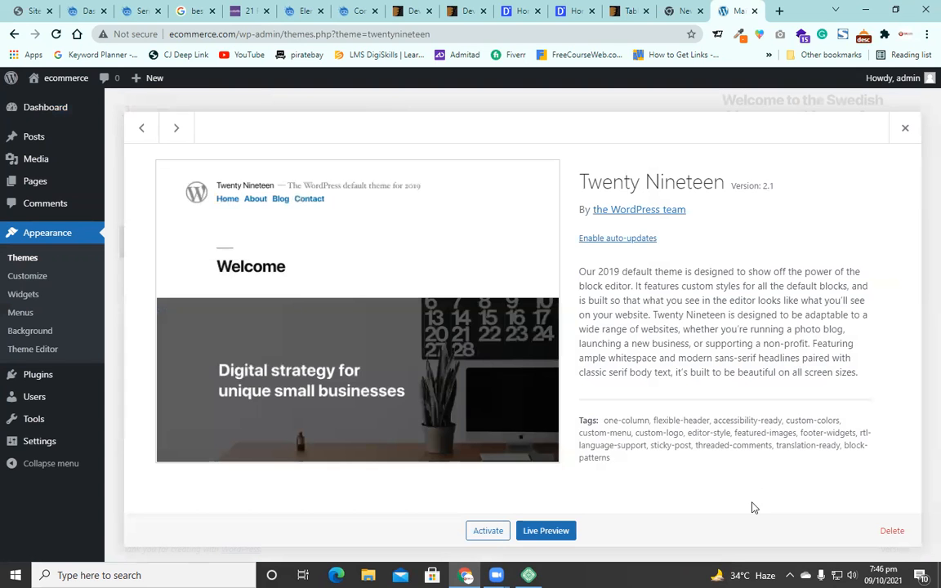
click(891, 531)
click(535, 133)
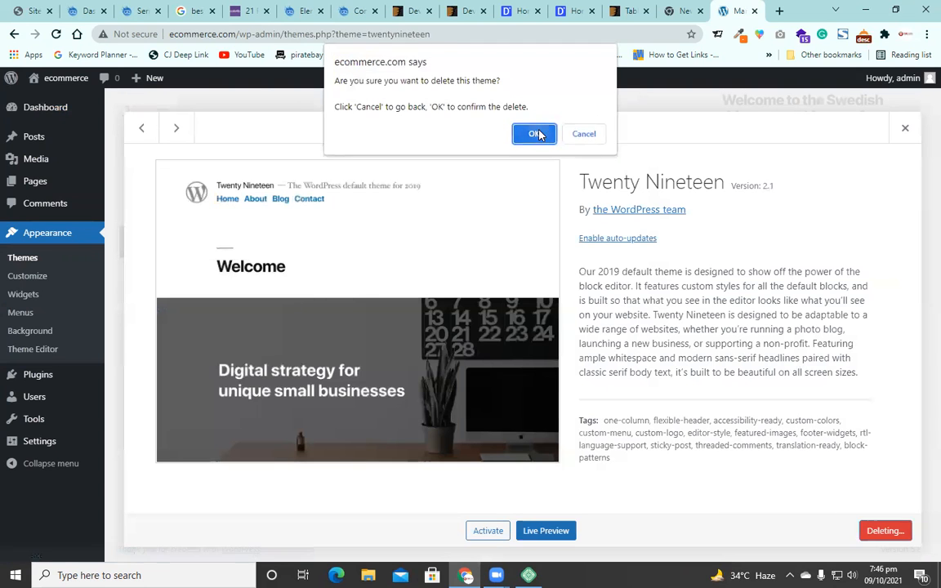
- Delete the Twenty Twenty theme as well and go to the Add Themes page
click(528, 253)
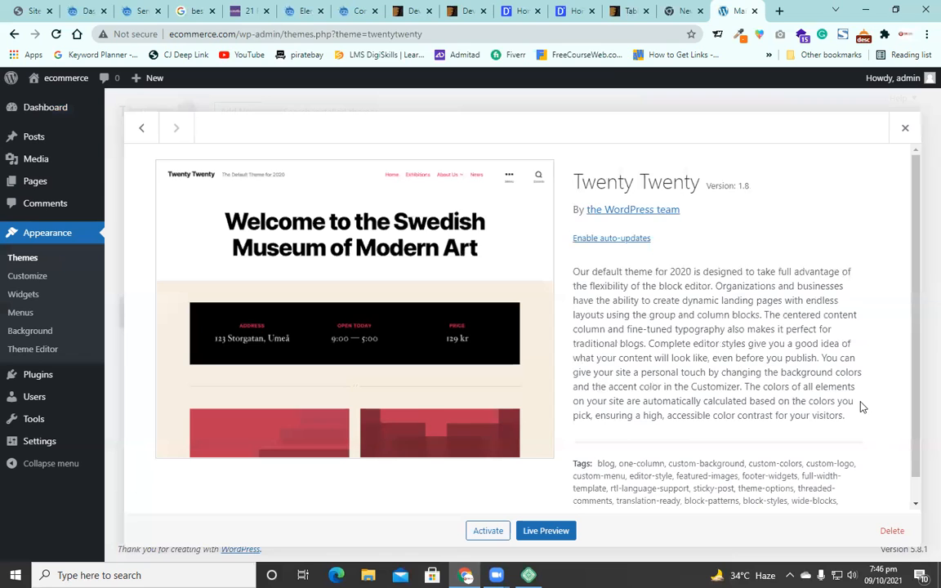
scroll(862, 406, down, 1)
click(891, 531)
click(534, 129)
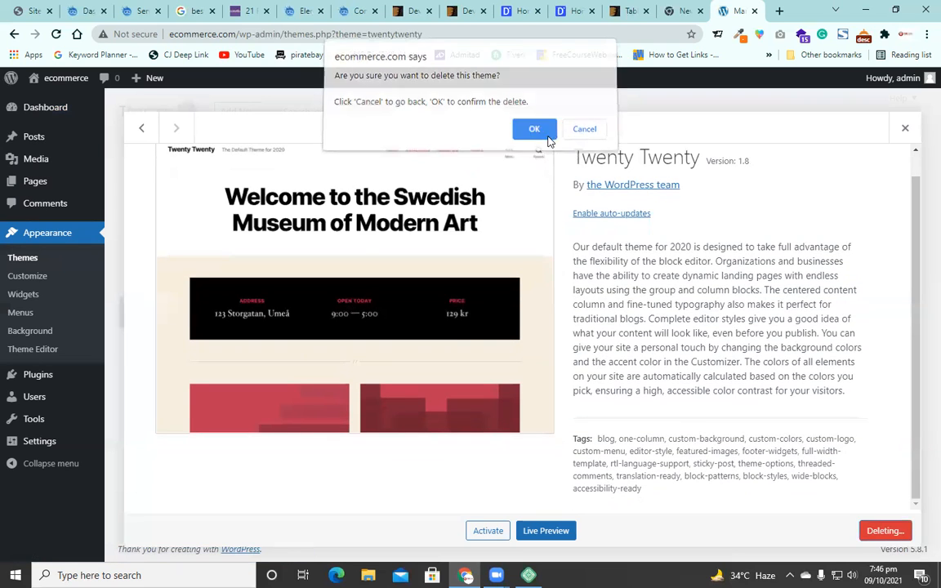
click(245, 111)
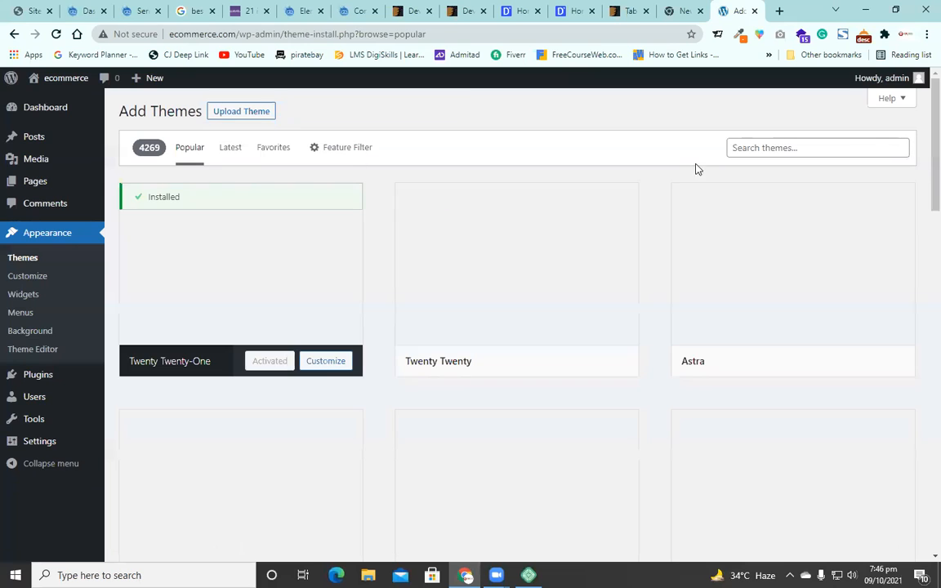
- Search the theme directory for the pasted name 'Supermarket Ecommerce'
click(756, 147)
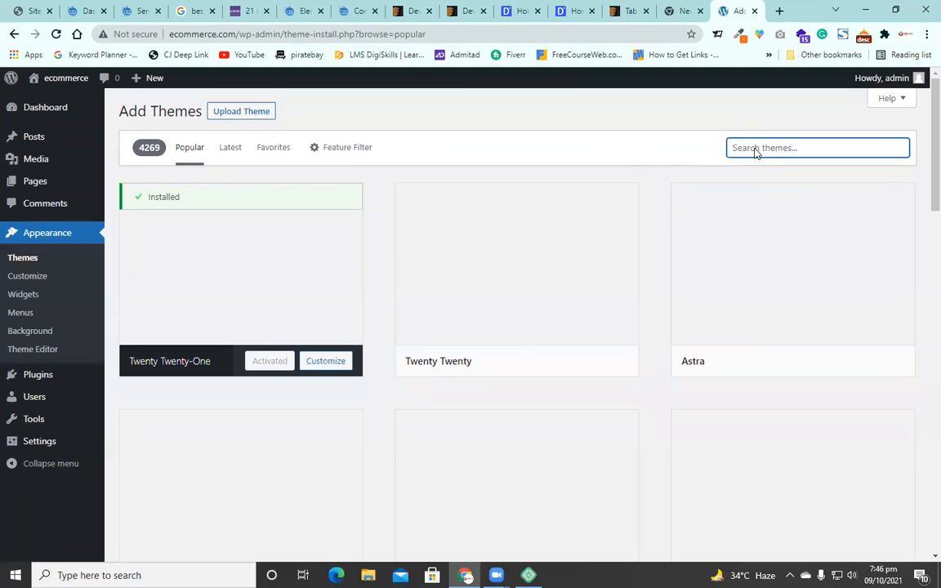
right_click(756, 150)
click(791, 250)
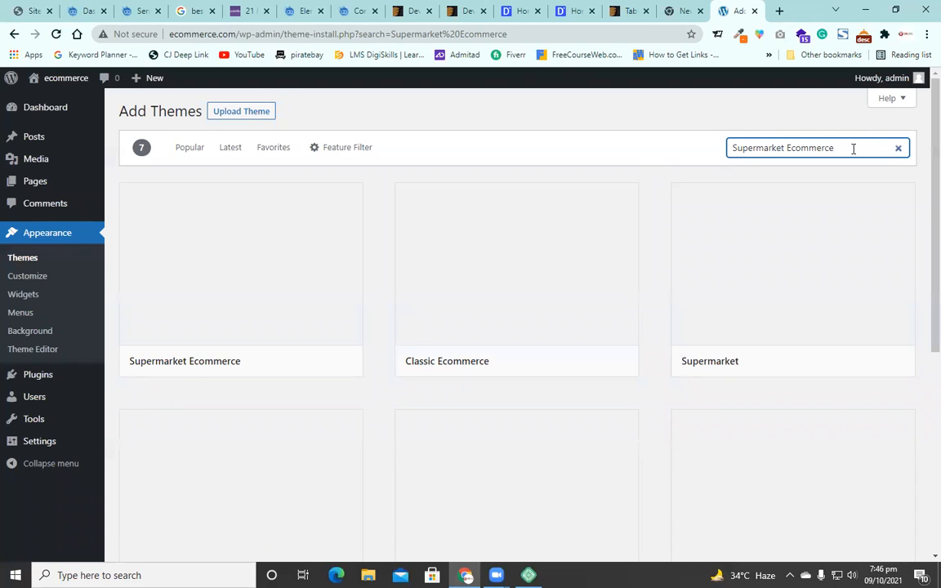
mouse_move(269, 290)
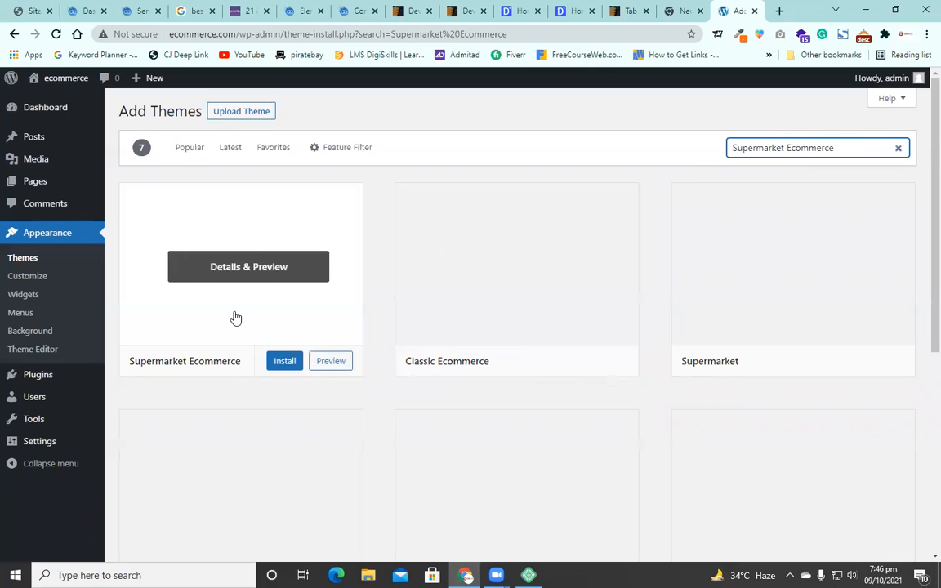
mouse_move(453, 326)
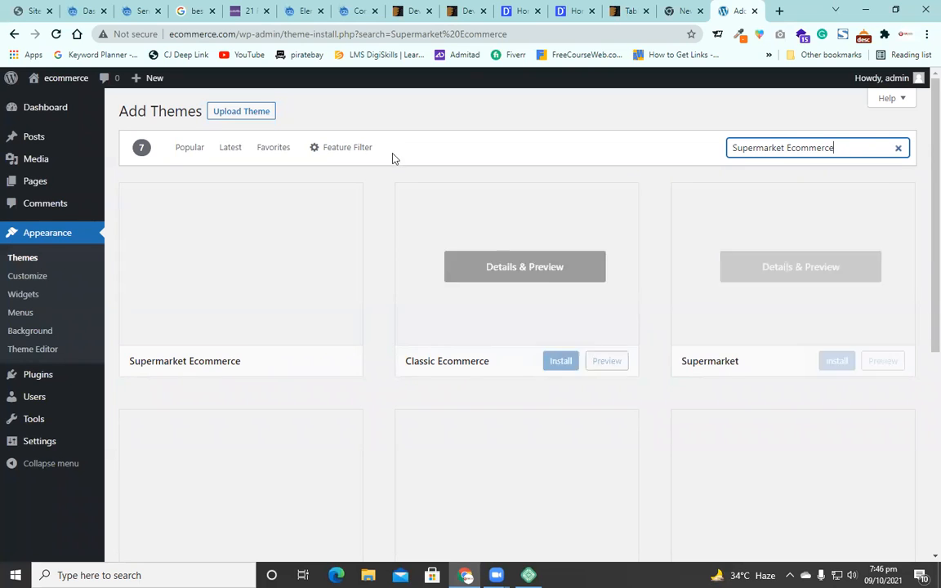
click(381, 95)
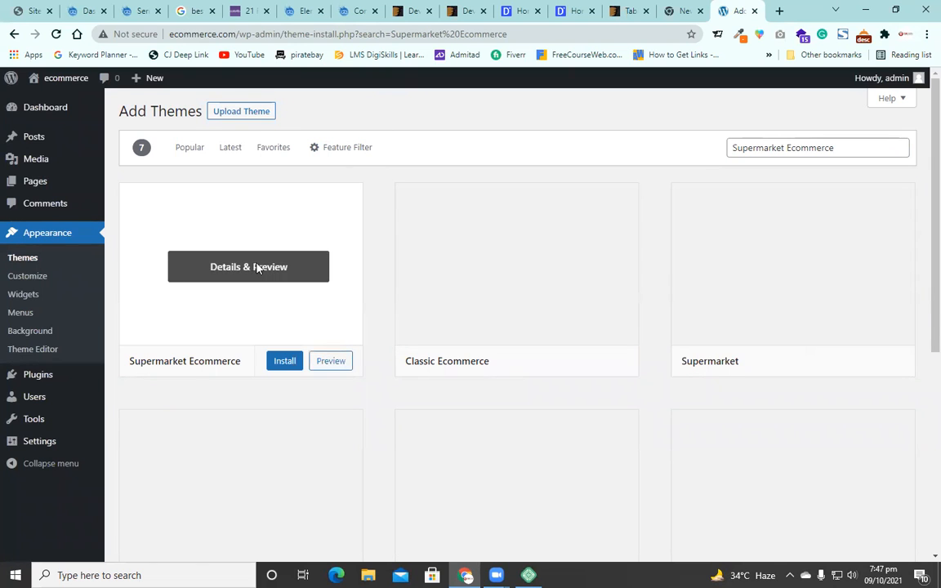
- Preview the Supermarket Ecommerce theme, then install it from the results
click(258, 269)
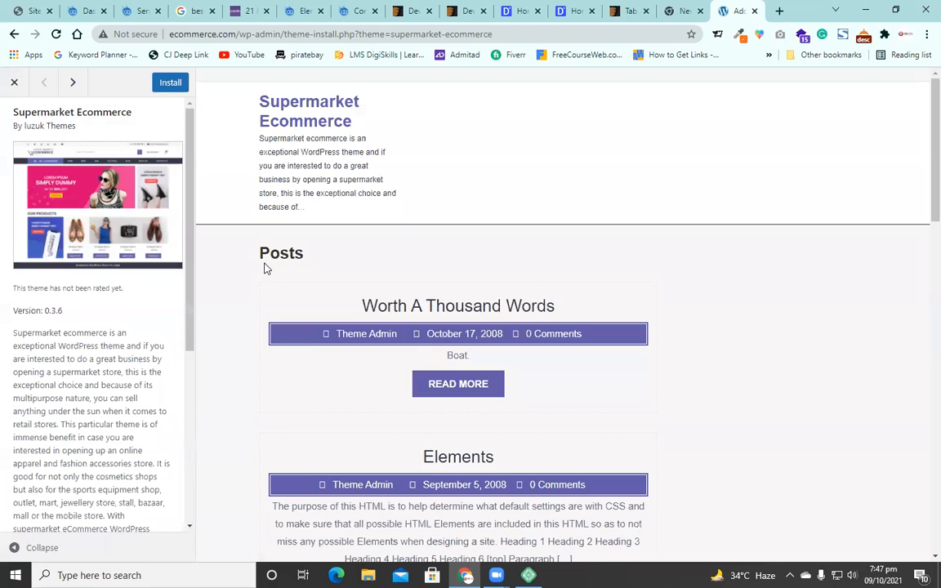
click(14, 83)
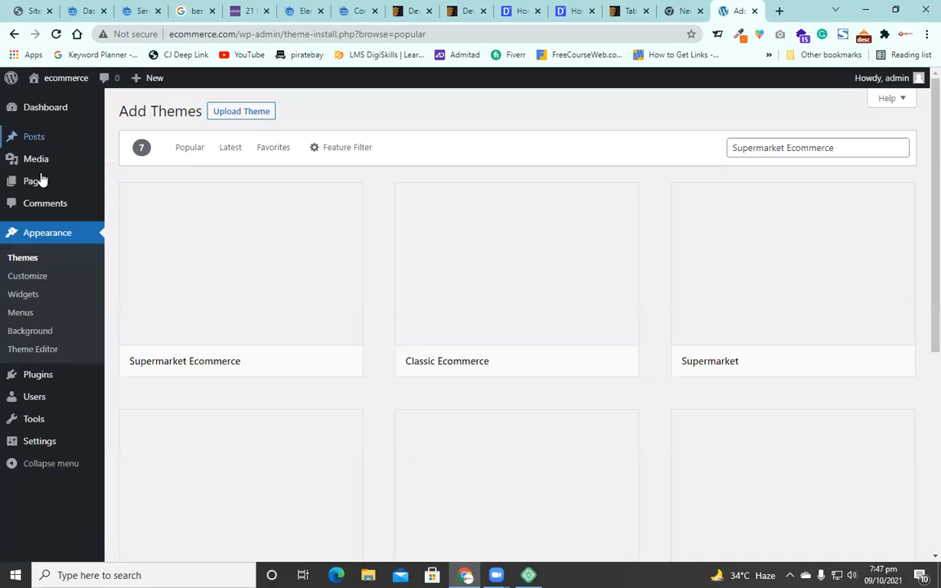
mouse_move(285, 347)
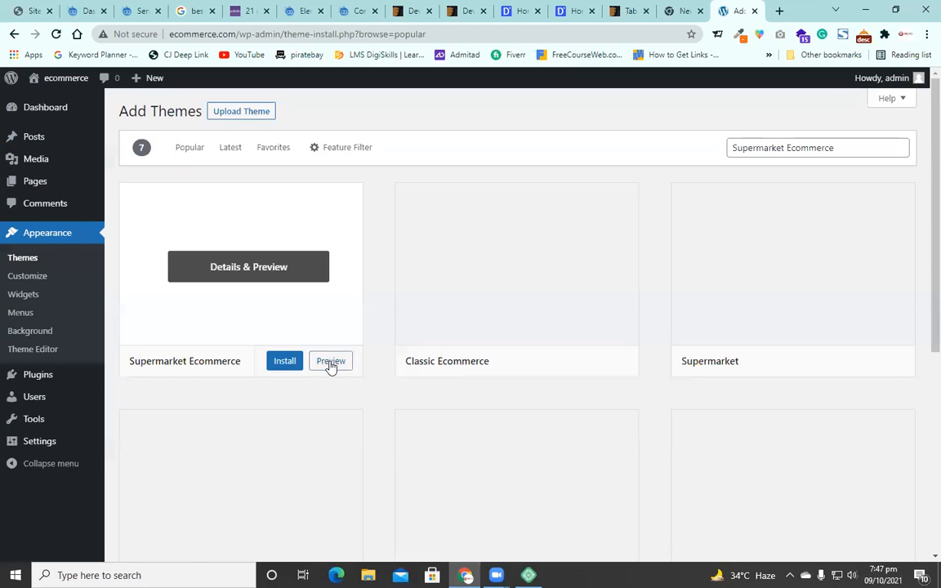
click(331, 363)
scroll(315, 298, down, 15)
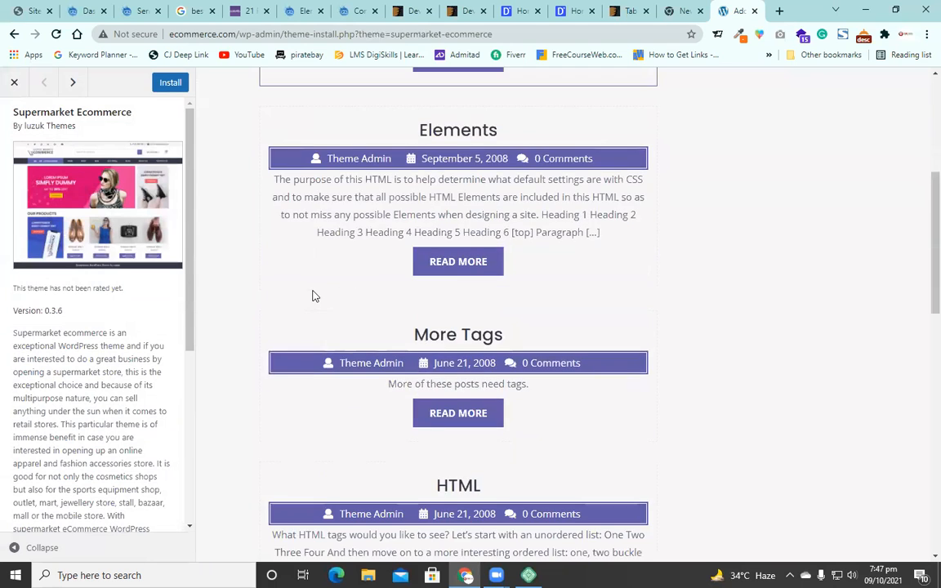
scroll(319, 316, up, 12)
scroll(320, 316, up, 5)
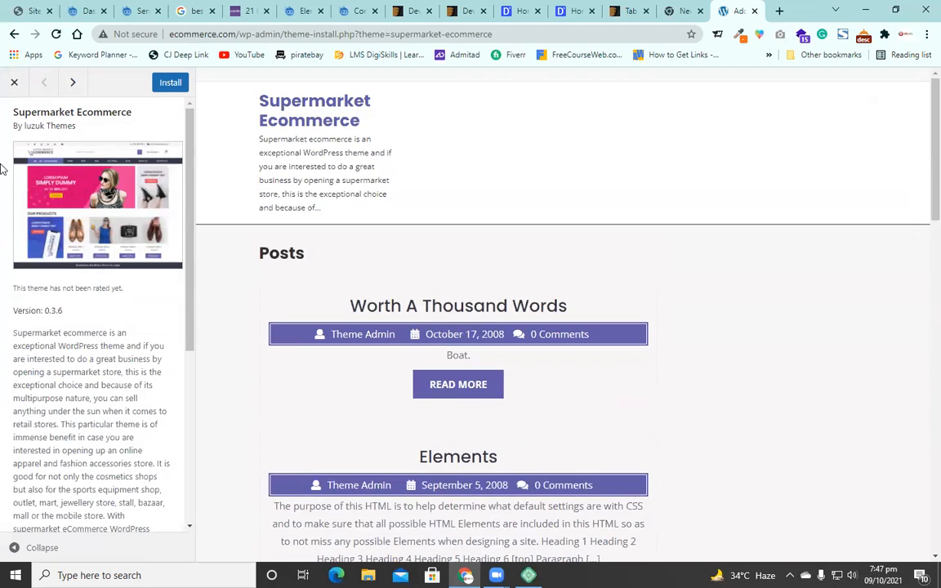
click(14, 83)
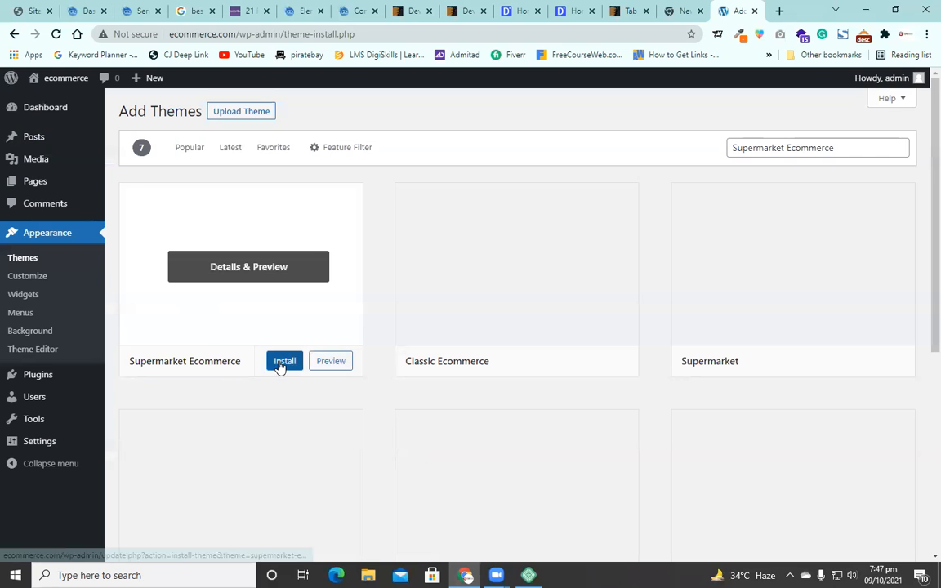
click(282, 362)
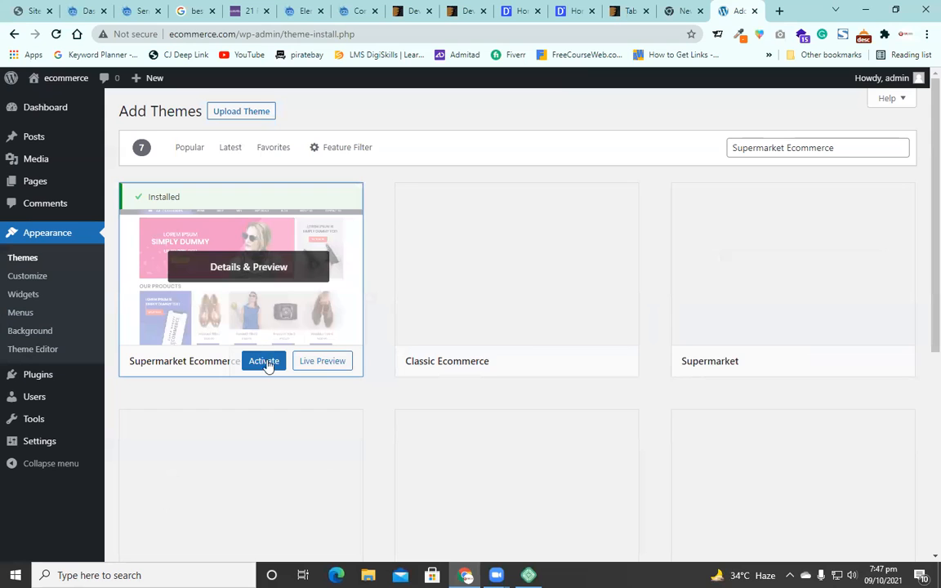
- Activate Supermarket Ecommerce and open its About Theme welcome guide
click(263, 360)
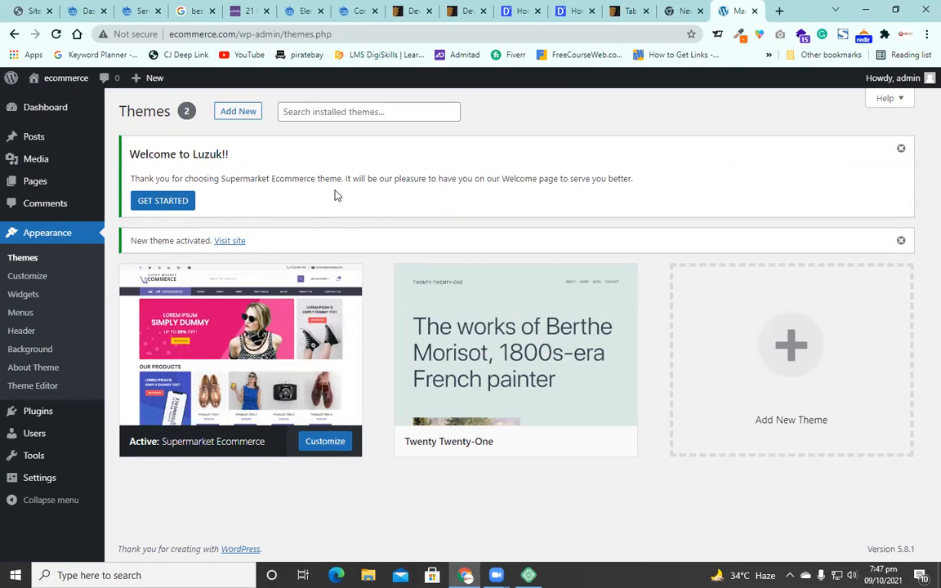
click(168, 200)
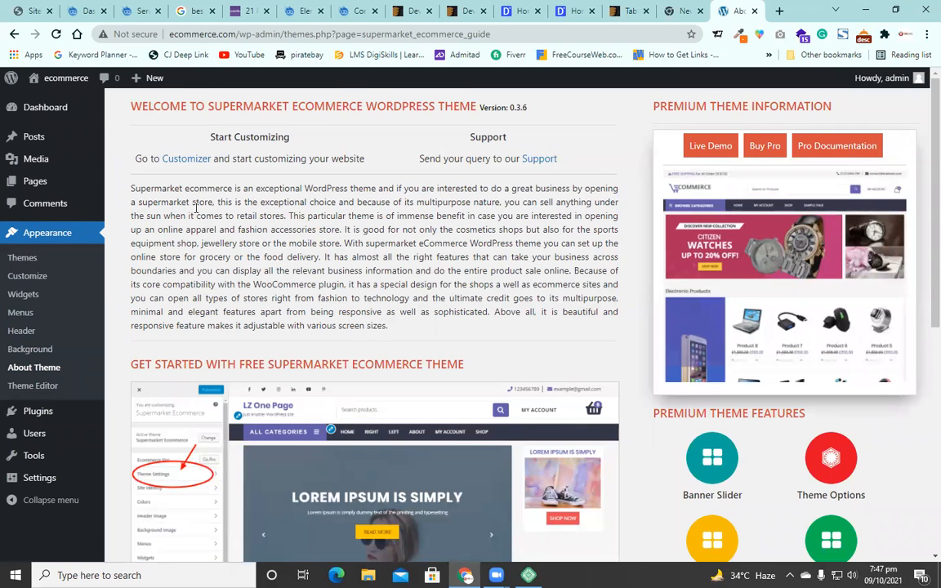
scroll(310, 234, down, 3)
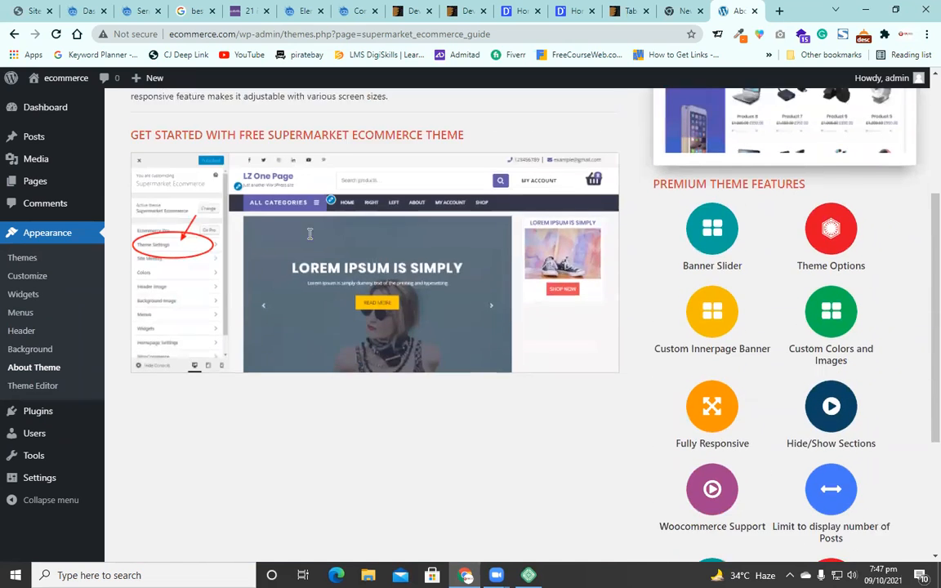
scroll(310, 237, down, 2)
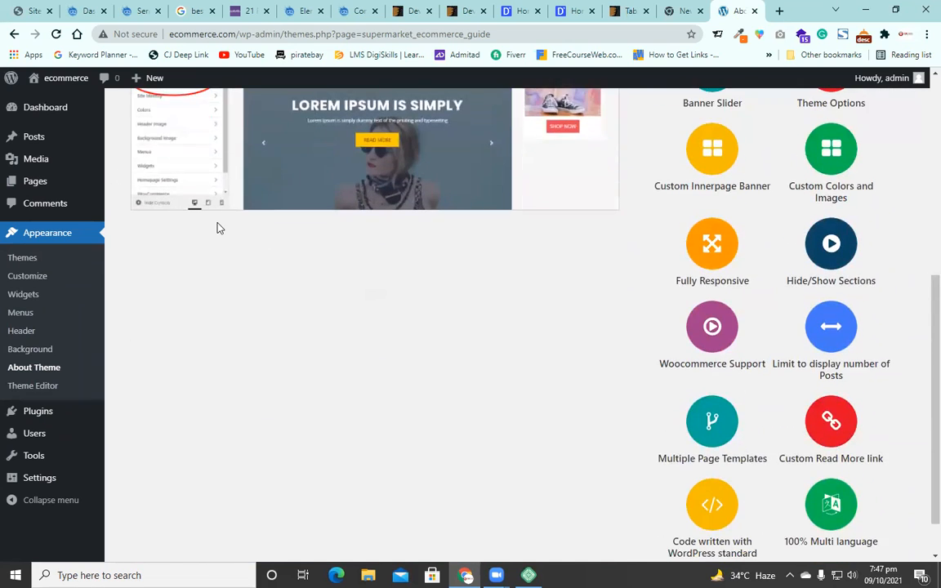
scroll(217, 228, down, 1)
scroll(159, 201, up, 3)
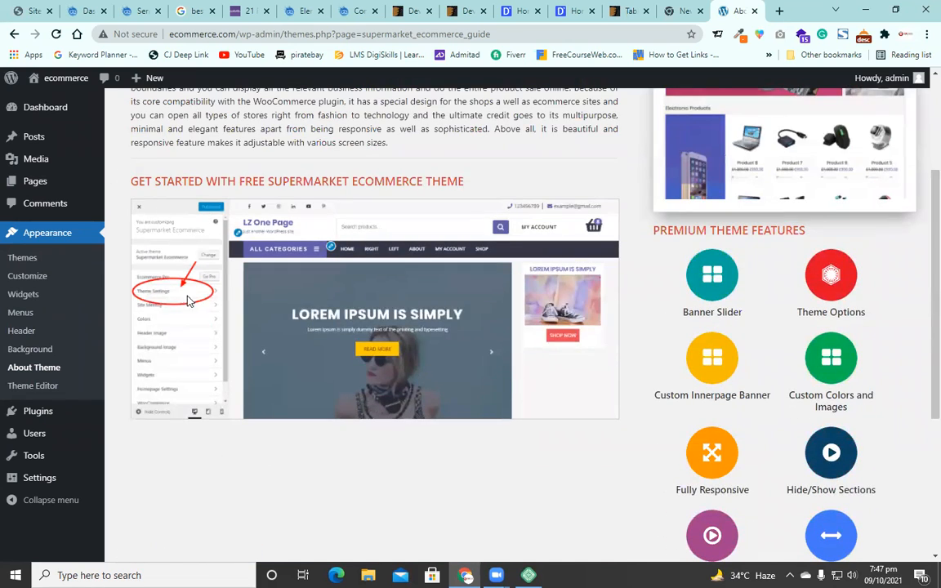
scroll(263, 323, up, 2)
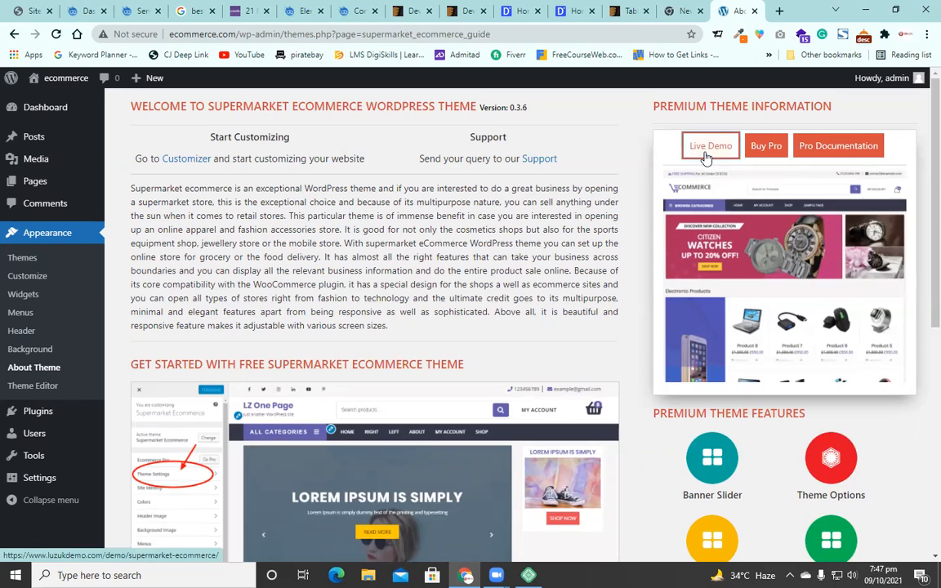
- Read through the theme guide and open the theme's live demo in a new tab
scroll(563, 215, down, 2)
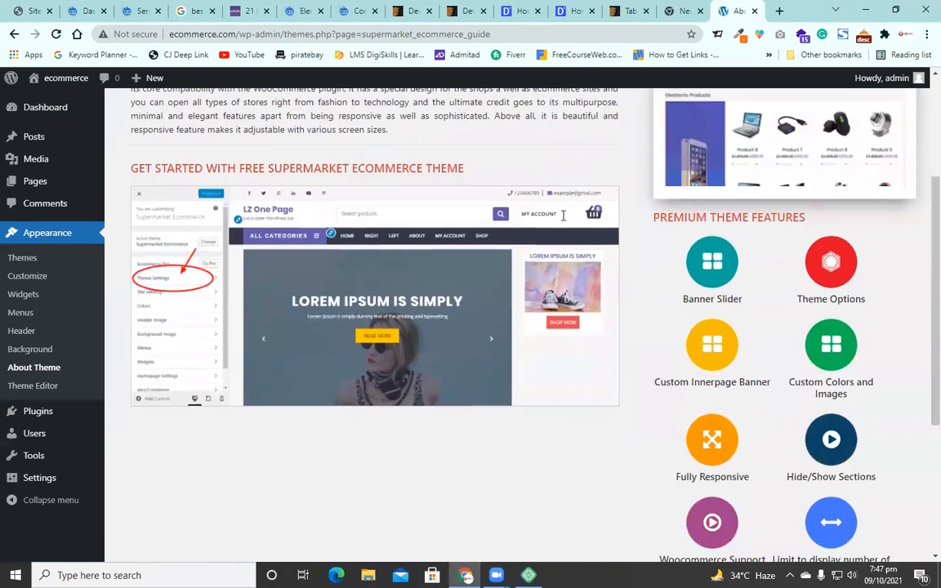
scroll(562, 215, up, 2)
scroll(563, 216, down, 1)
scroll(563, 221, down, 2)
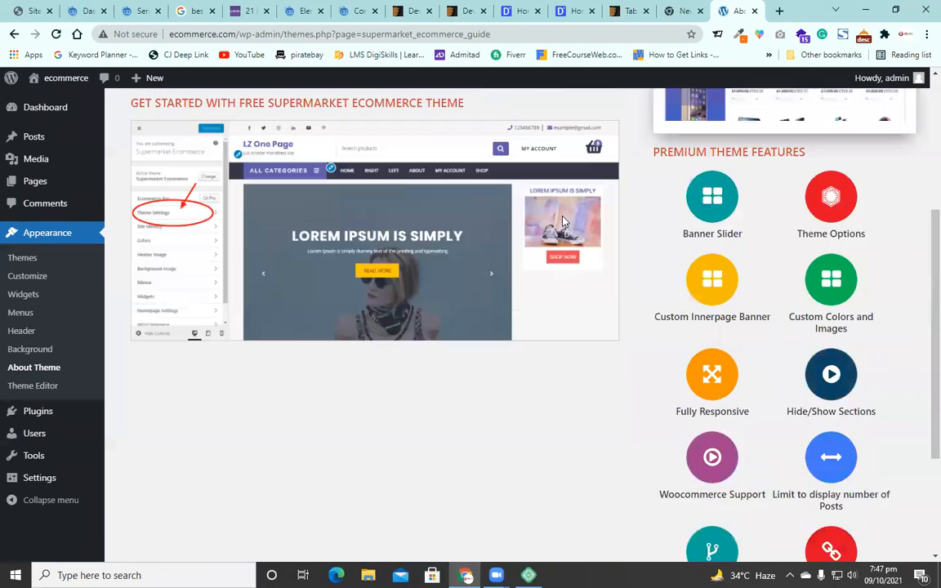
scroll(563, 220, up, 3)
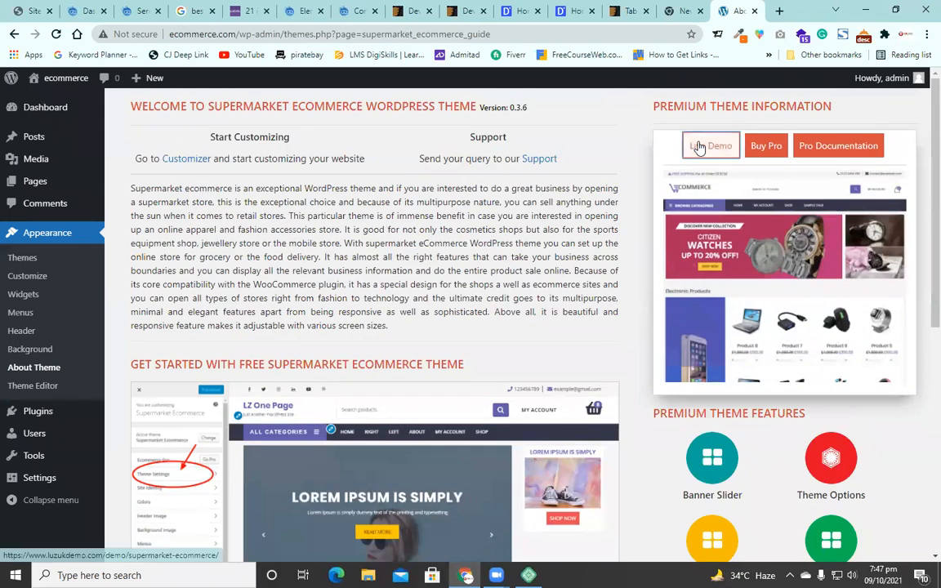
click(693, 147)
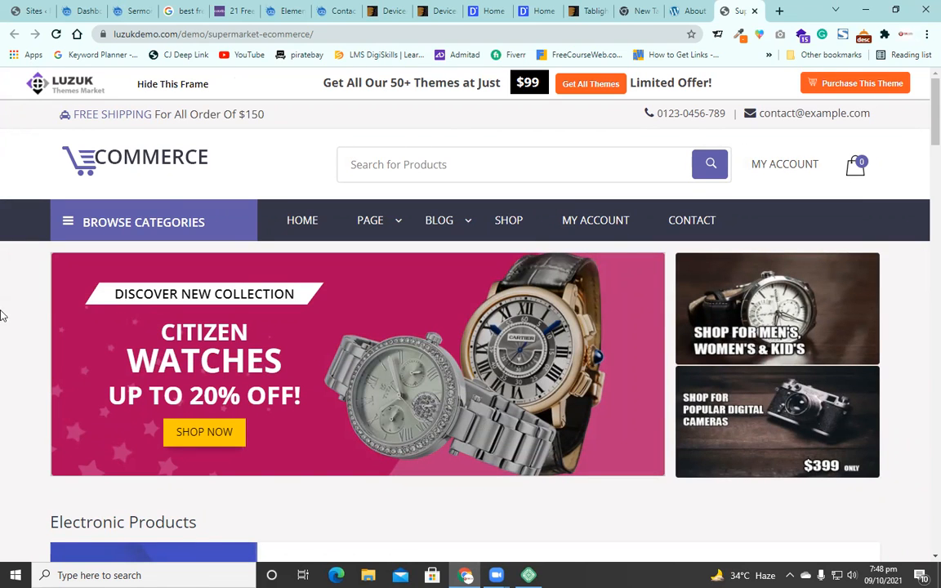
- Browse the luzukdemo.com demo store, briefly highlighting the CITIZEN WATCHES banner text
scroll(4, 384, down, 5)
scroll(4, 383, up, 5)
drag(209, 360, 262, 361)
drag(168, 320, 392, 297)
click(449, 317)
scroll(571, 359, down, 6)
scroll(571, 375, down, 6)
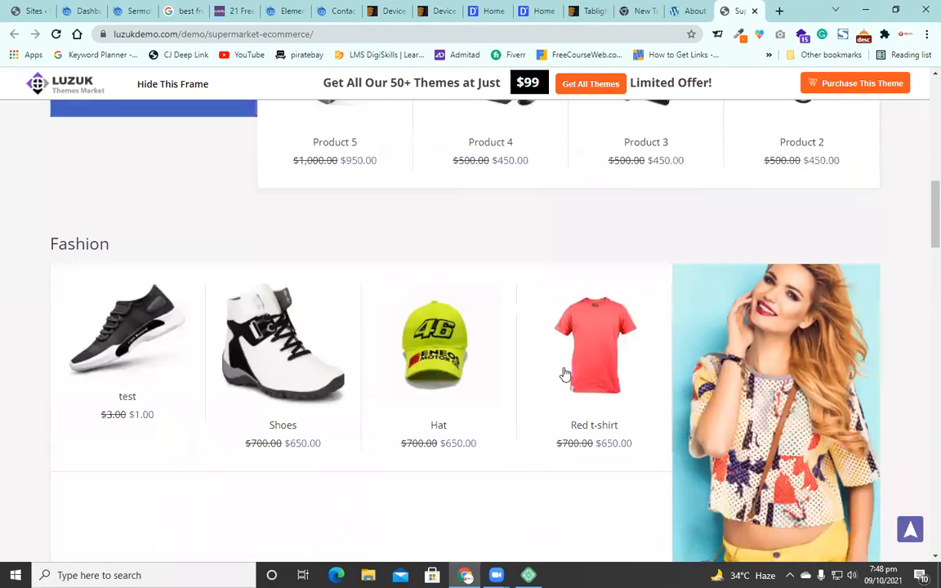
scroll(564, 373, down, 12)
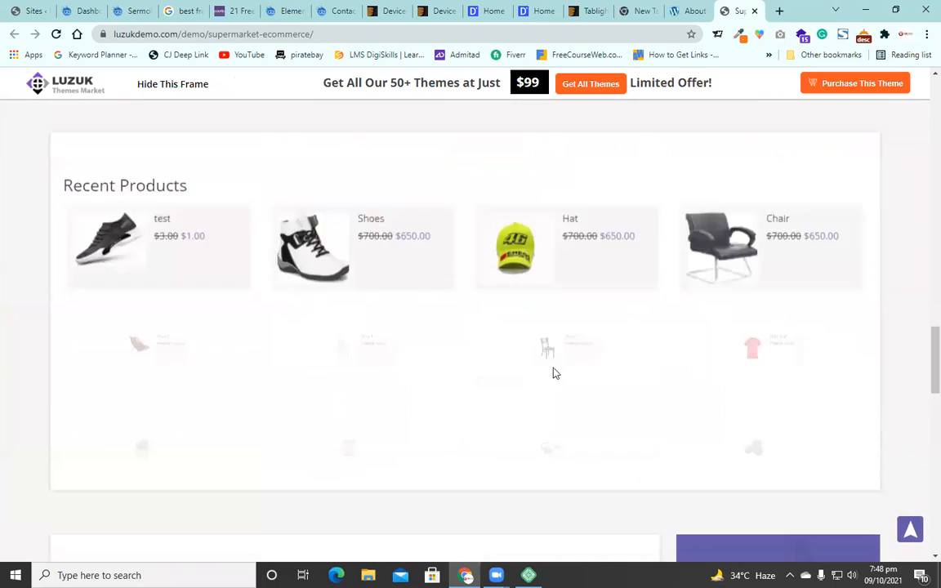
- Return to the WordPress theme guide tab and launch the Customizer
click(688, 10)
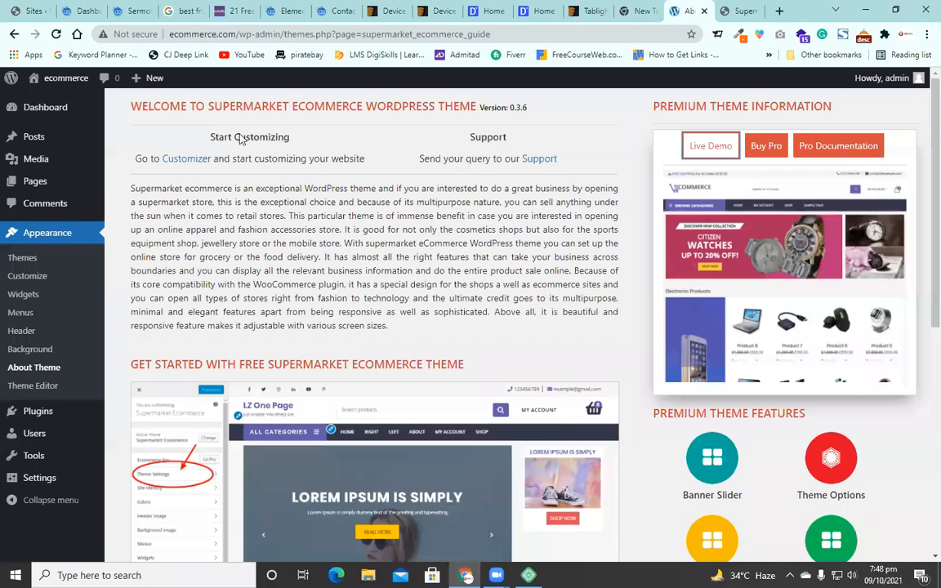
click(26, 278)
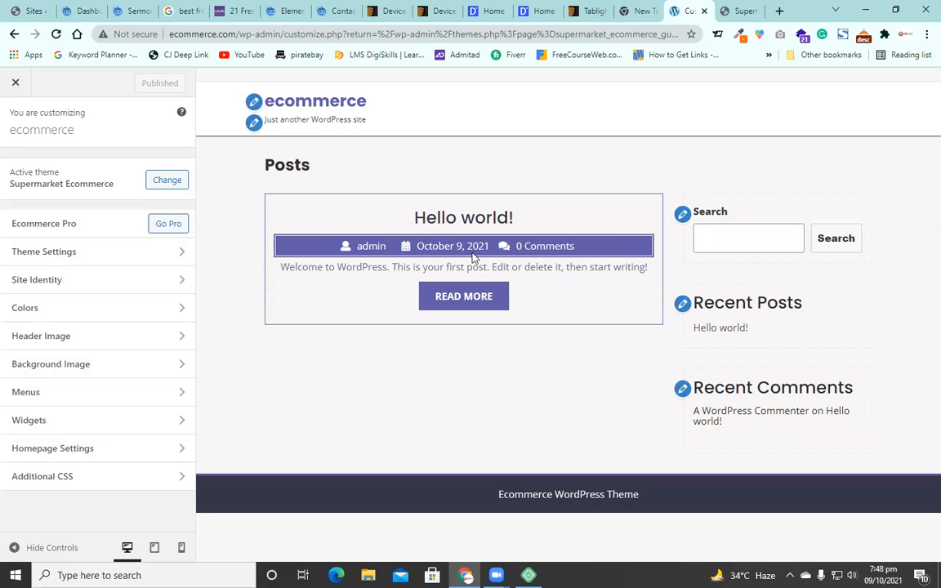
- Set the site layout to One Column under Theme Settings > General Settings
click(61, 251)
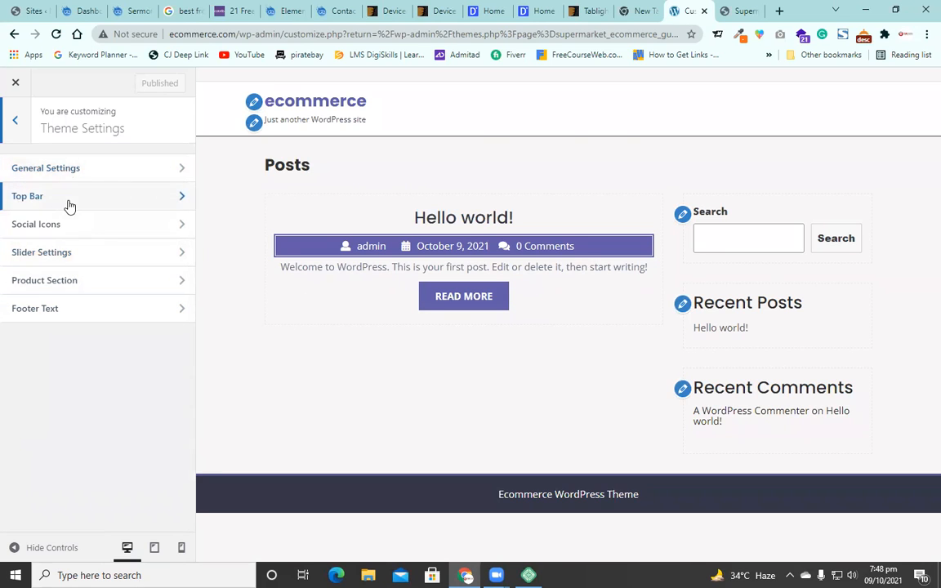
click(82, 169)
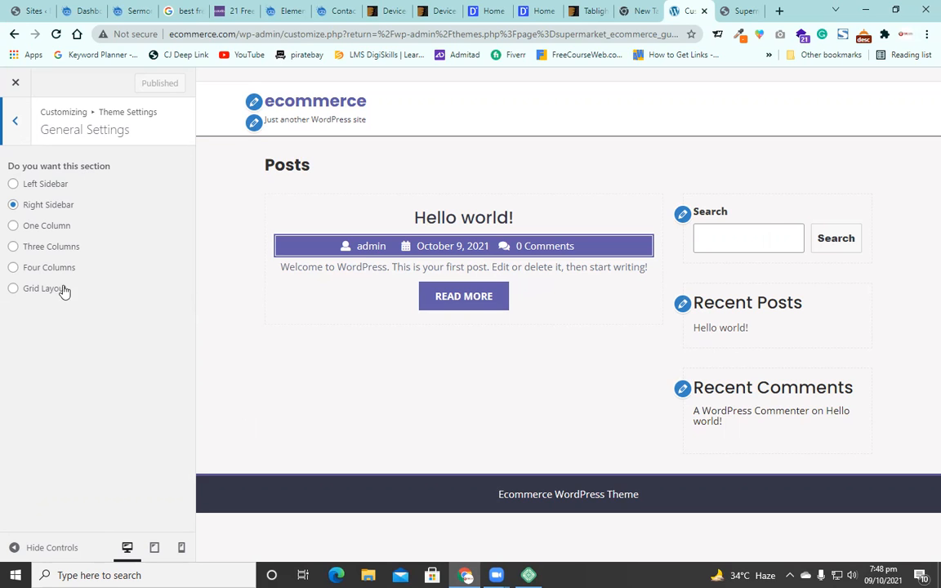
click(44, 229)
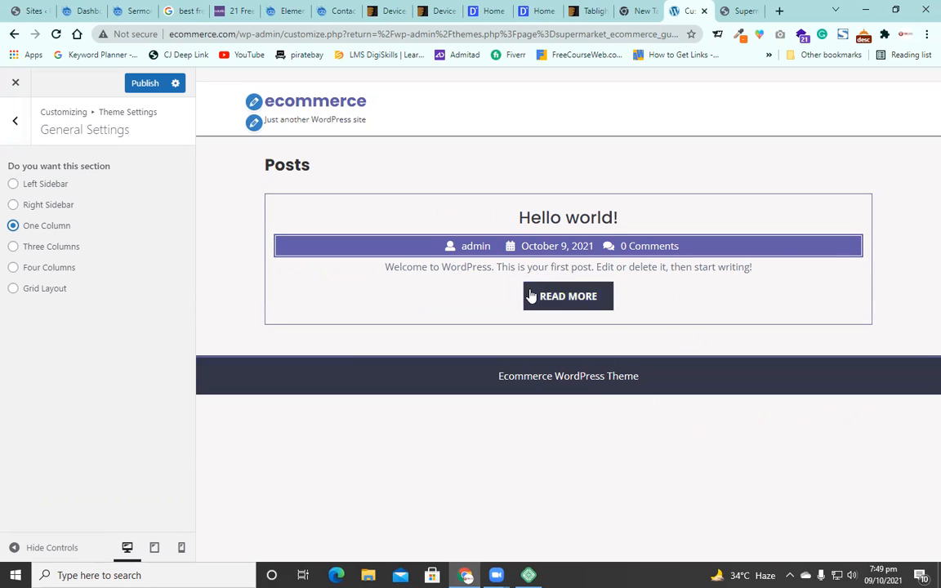
click(17, 123)
- Review Social Icons, Top Bar and Product Section settings, then edit the Footer Text field
click(54, 225)
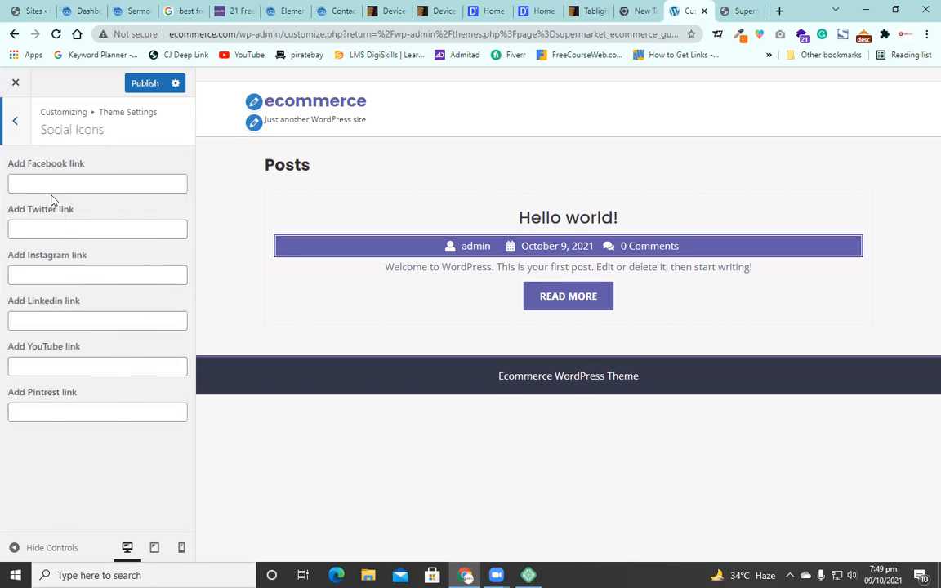
click(10, 131)
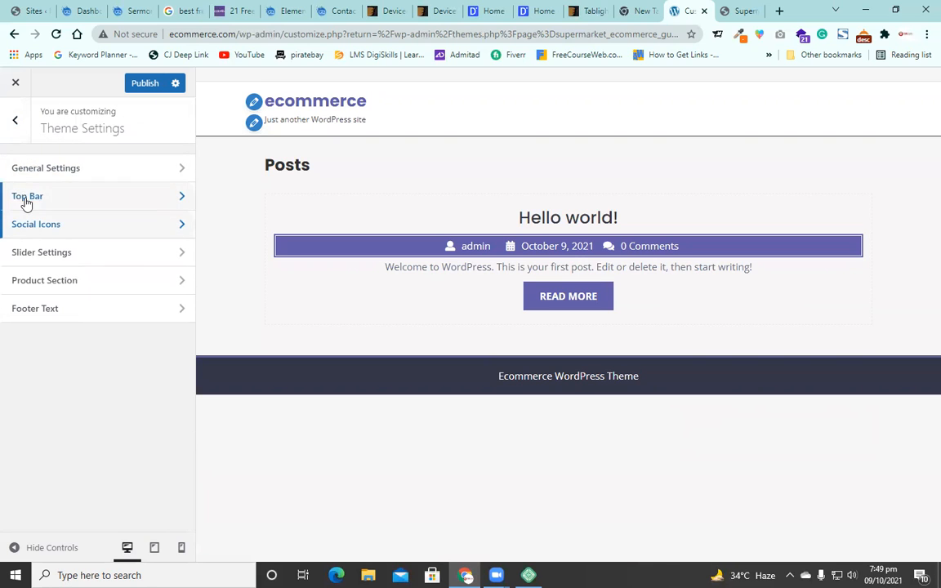
click(26, 200)
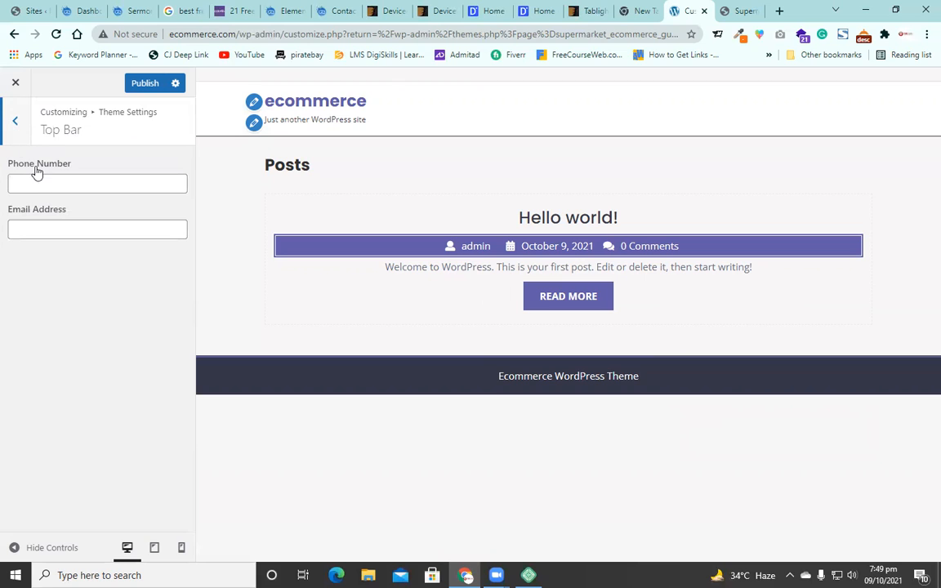
click(25, 127)
click(48, 275)
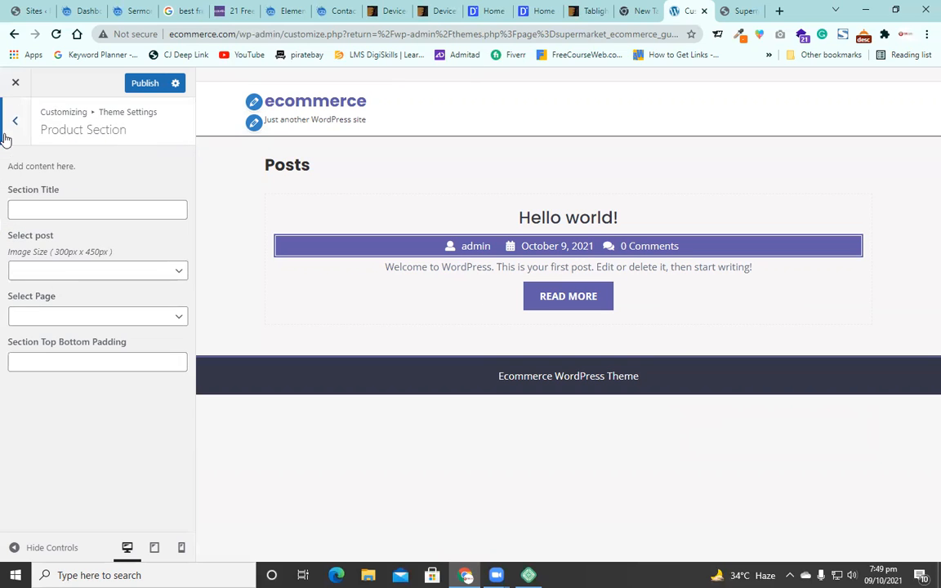
click(9, 126)
click(42, 314)
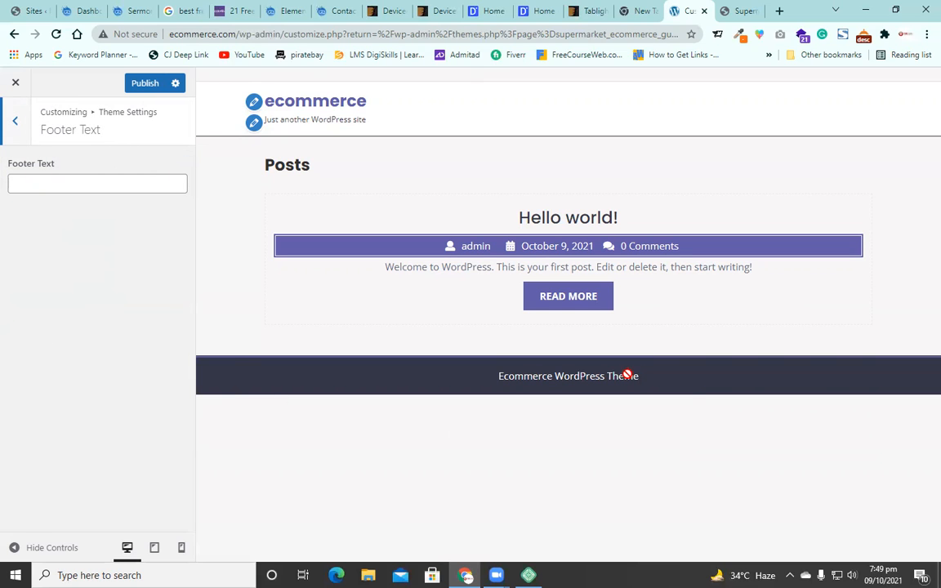
click(39, 179)
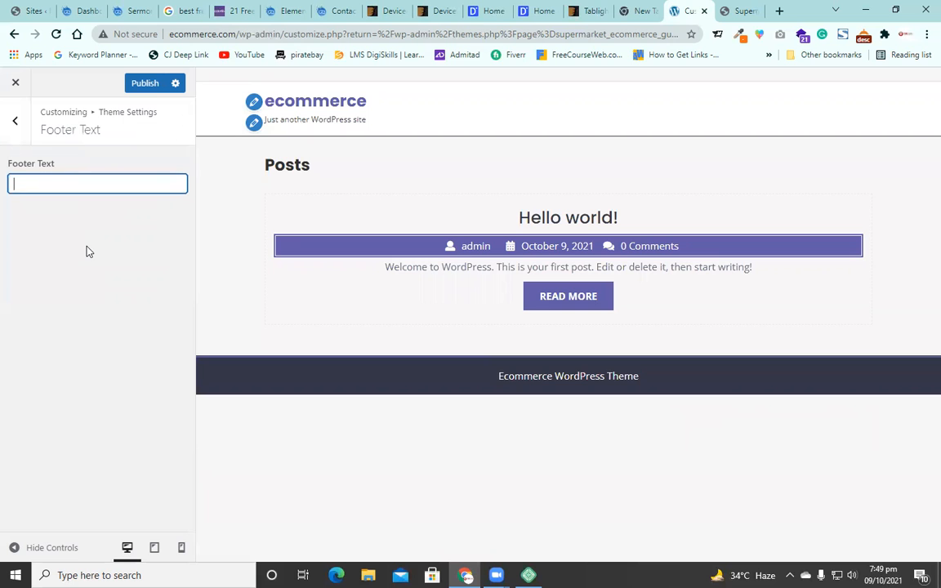
- Add 'Developed by WP B2' to the footer text
text(Develo)
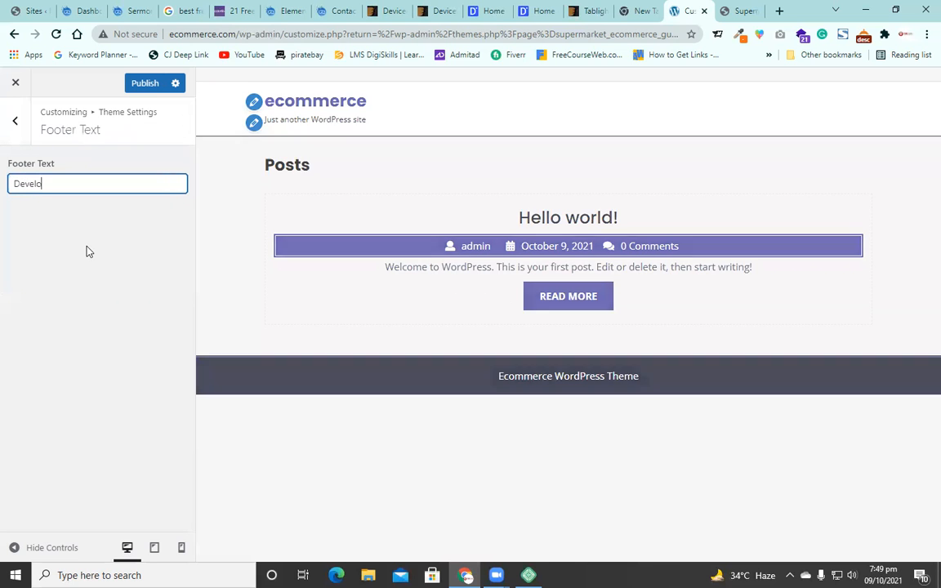
text(ped )
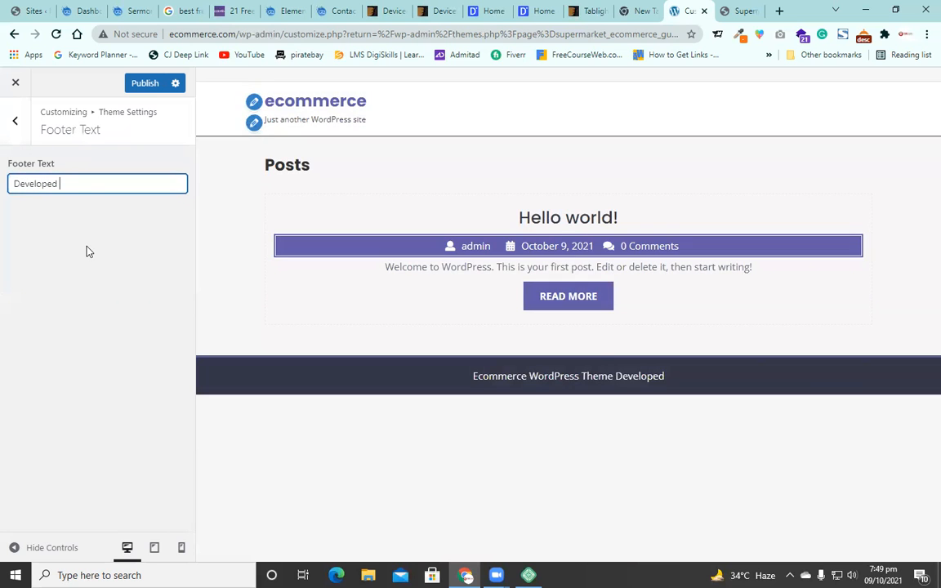
text(by WP B2)
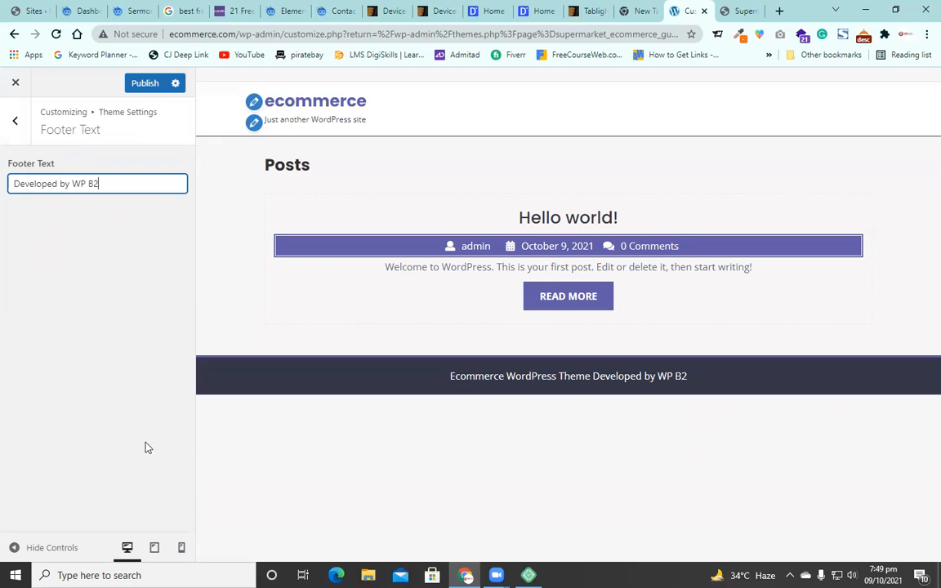
- Back out to the main Customizer menu and publish the changes
click(8, 129)
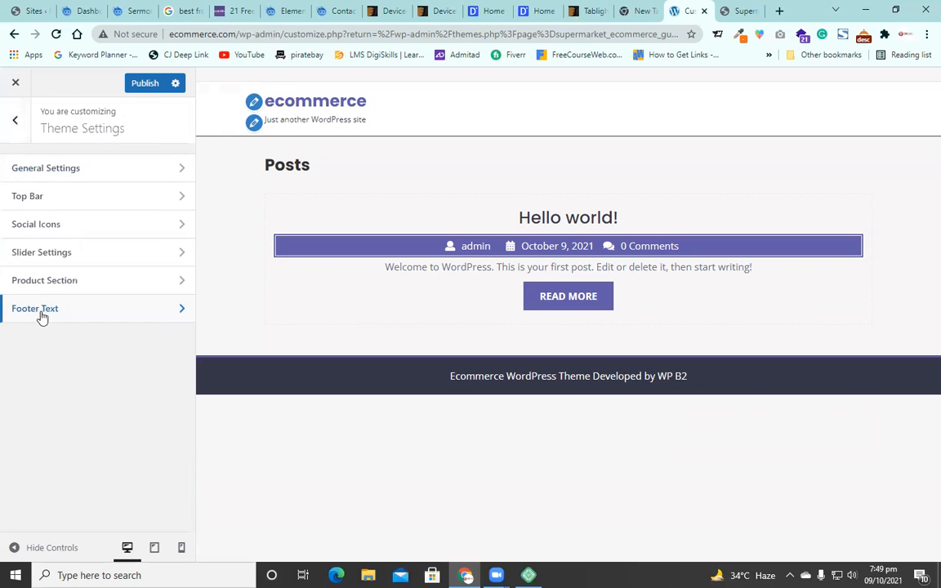
click(34, 280)
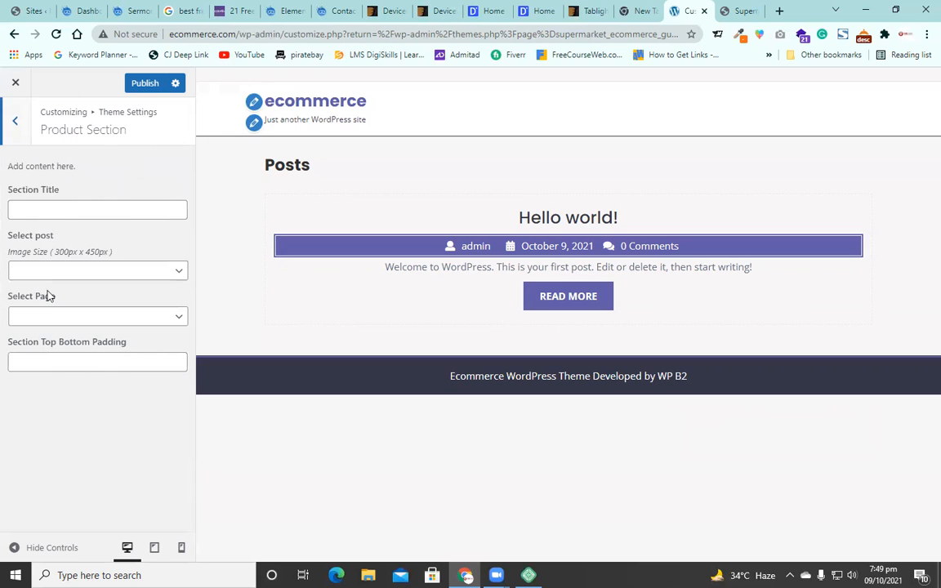
click(15, 123)
click(15, 120)
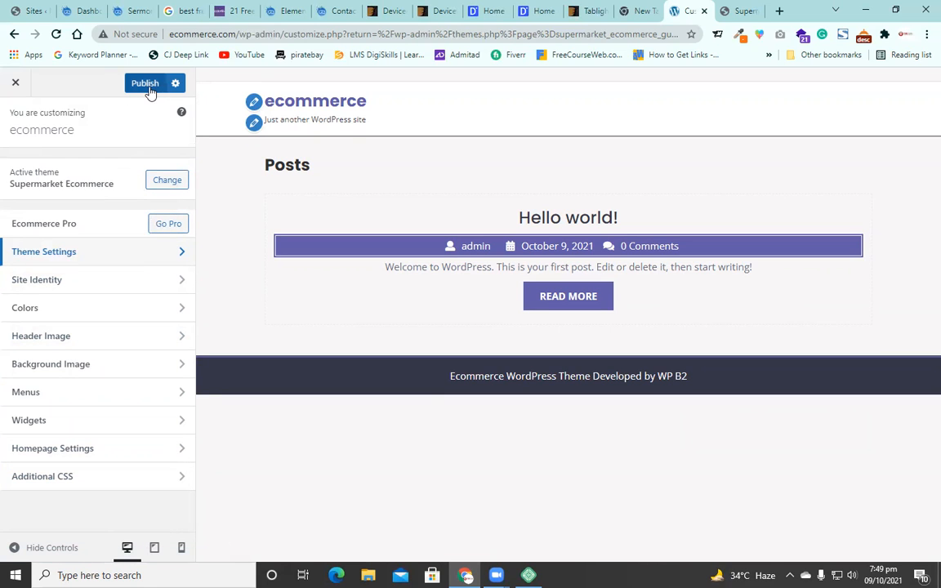
click(148, 88)
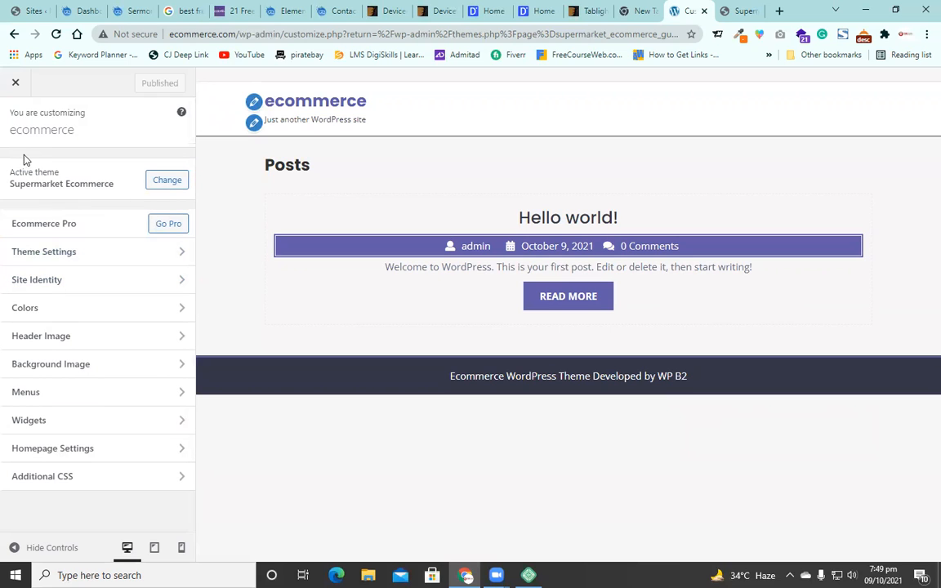
- Close the Customizer back to the theme guide and go to Plugins > Add New
click(14, 83)
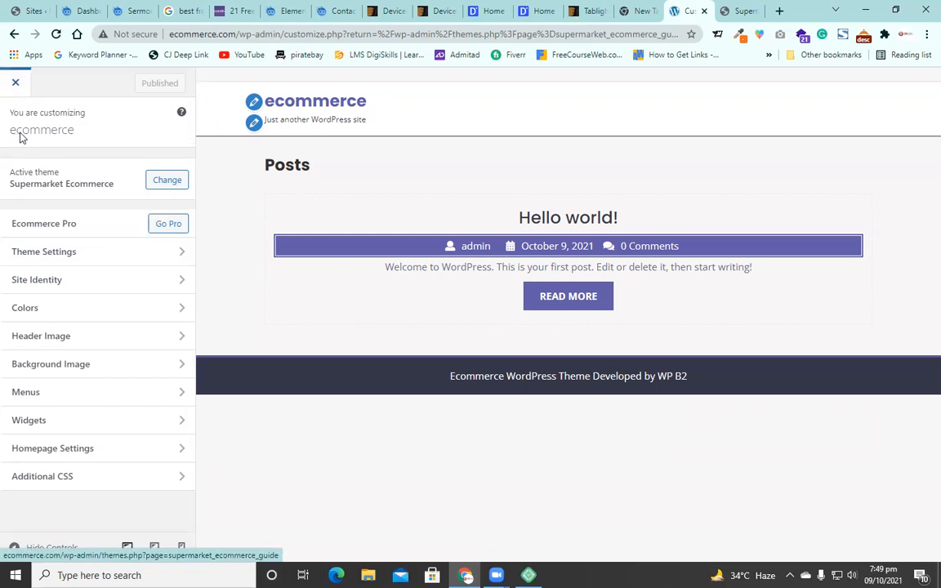
scroll(11, 262, down, 3)
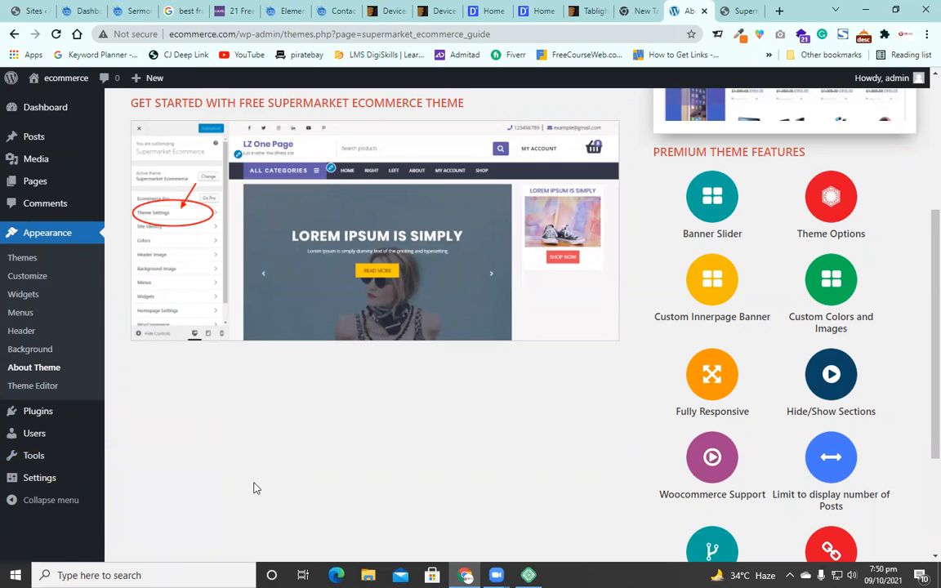
mouse_move(16, 456)
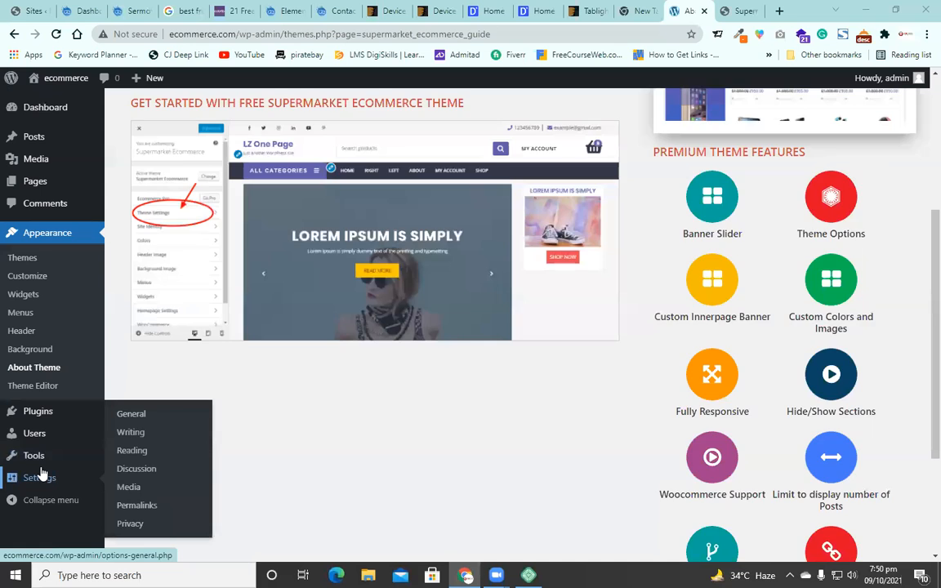
scroll(41, 462, up, 2)
scroll(29, 294, up, 2)
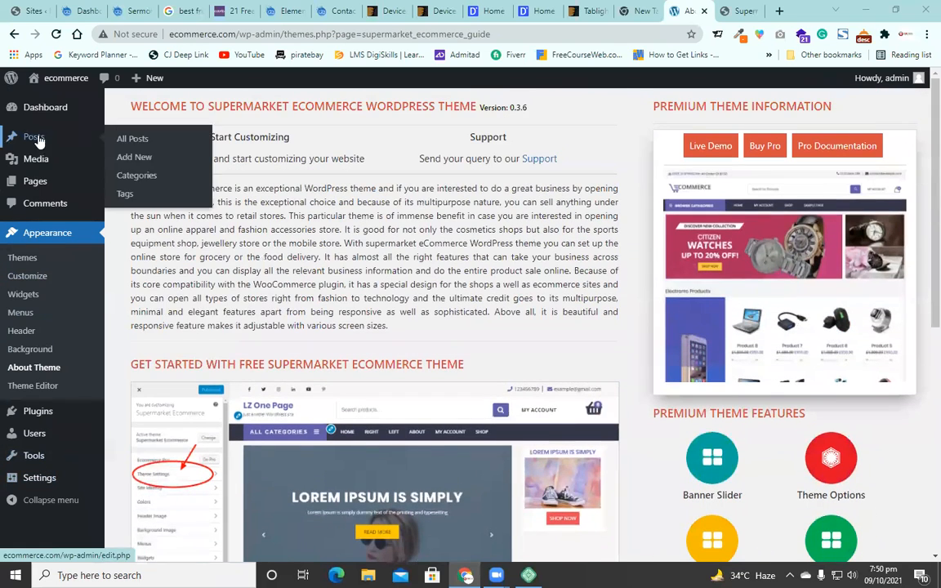
mouse_move(29, 411)
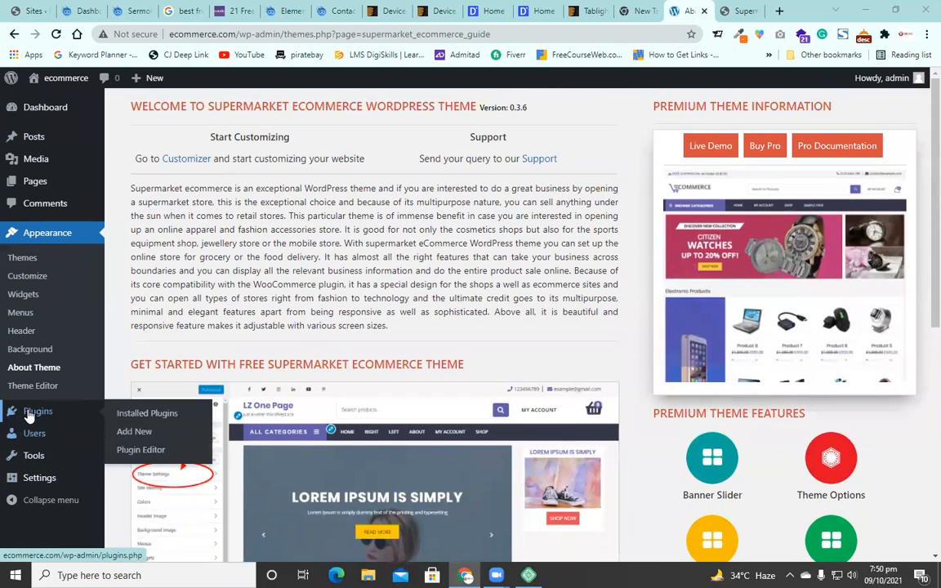
click(137, 433)
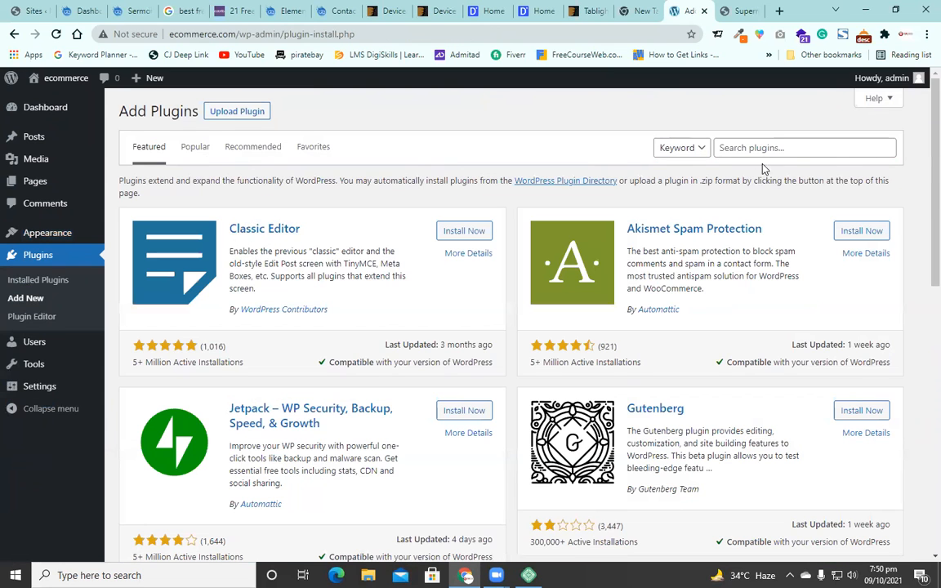
- Search for 'one click demo import', then install and activate the One Click Demo Import plugin
click(759, 152)
text(one click)
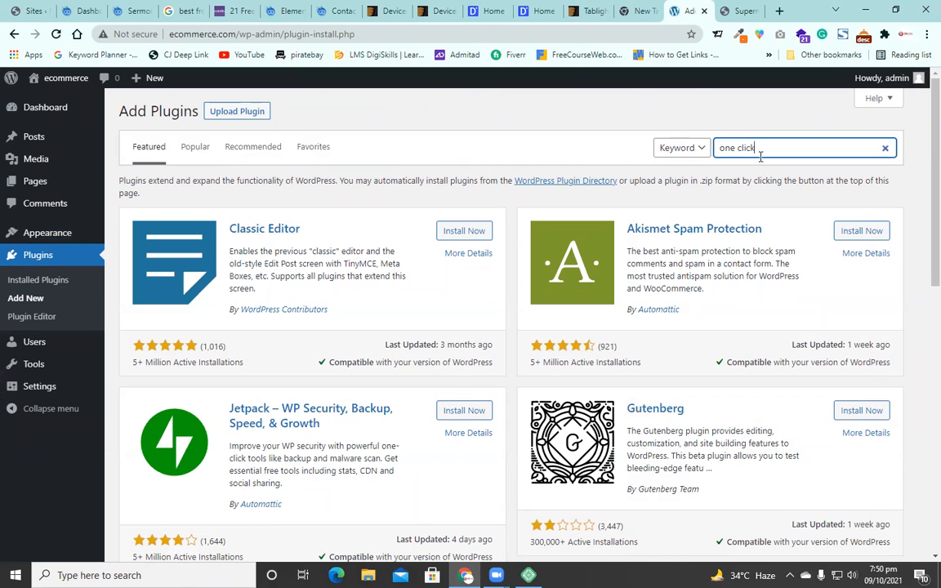
text( demo imkport)
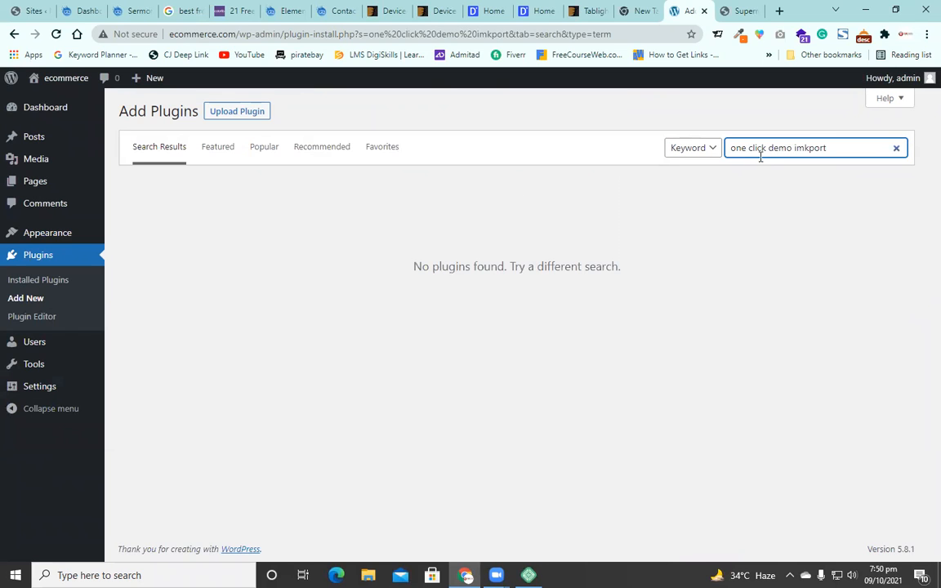
key(BackSpace)
key(BackSpace)
key(BackSpace)
key(BackSpace)
key(BackSpace)
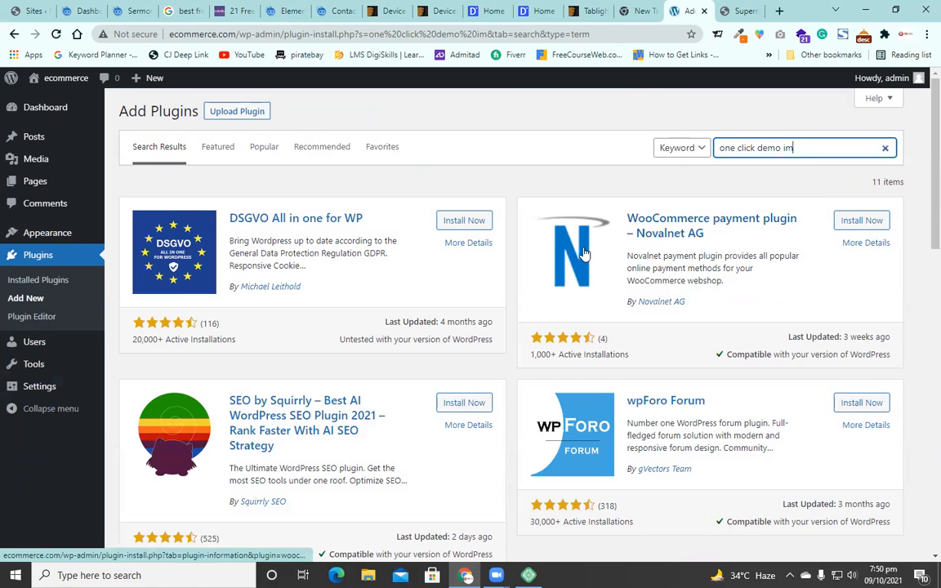
text(port)
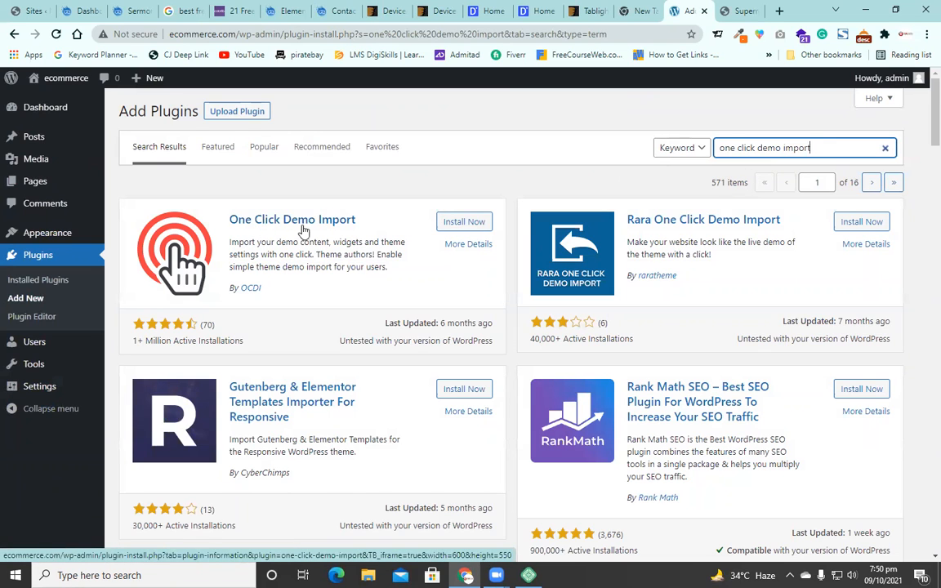
click(458, 225)
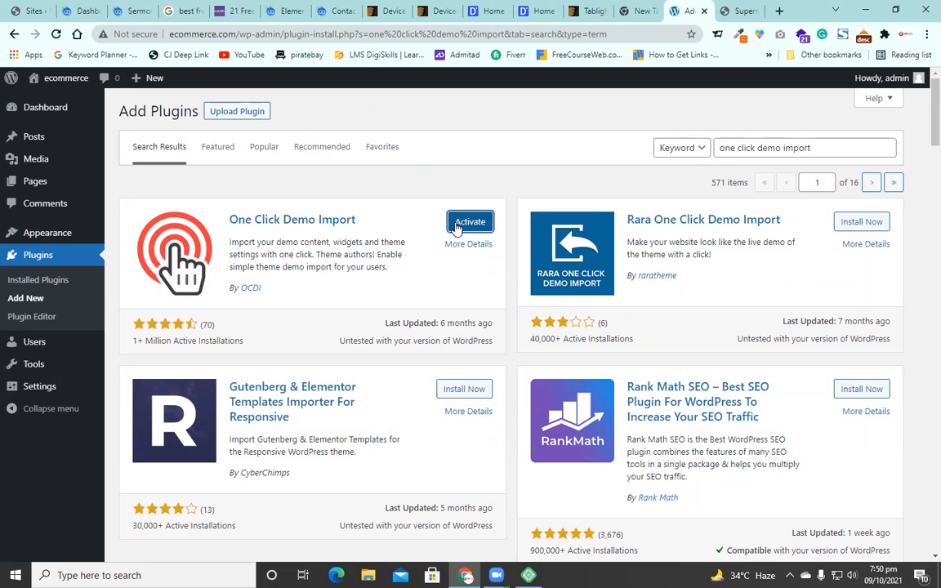
click(455, 222)
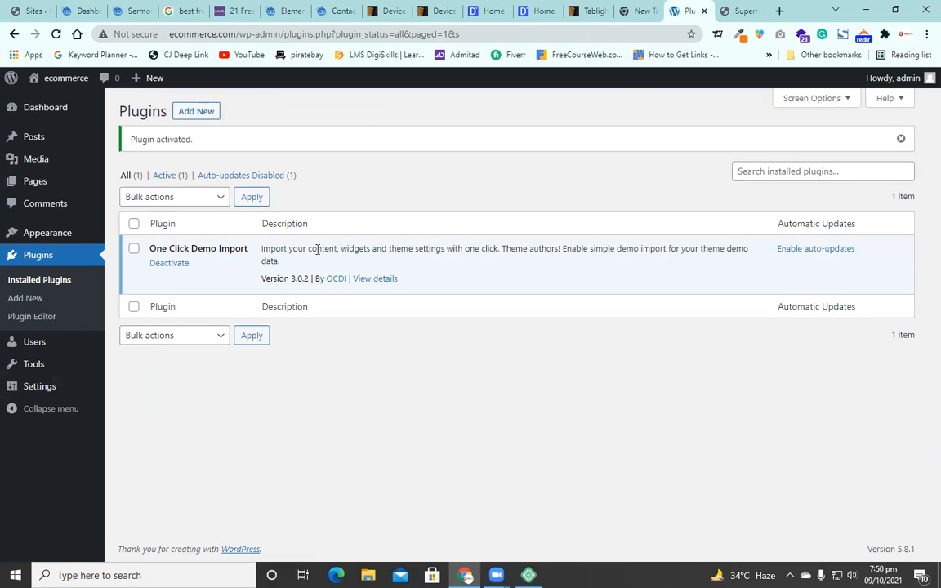
- Review the Import Demo Data page's manual content, widget and customizer import options, then launch File Explorer
mouse_move(42, 242)
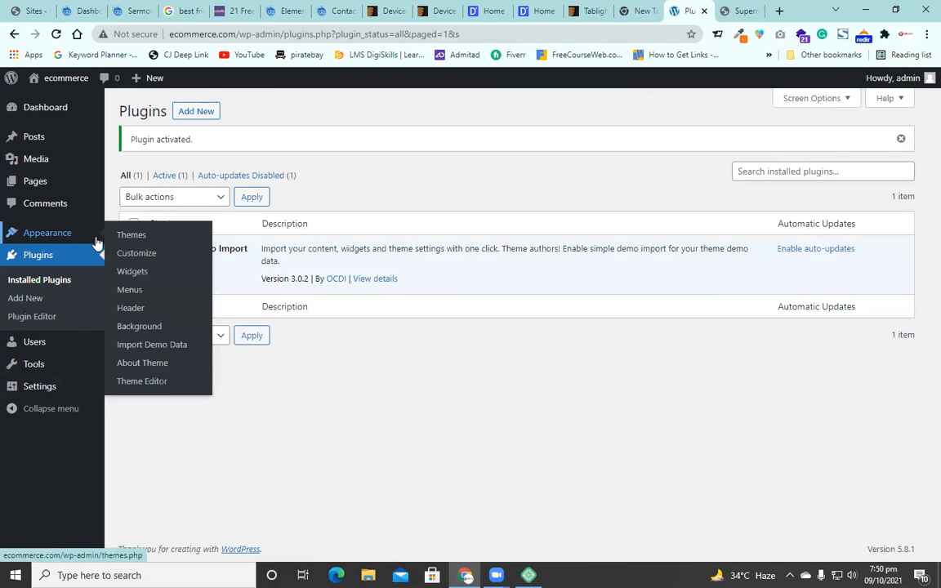
click(131, 353)
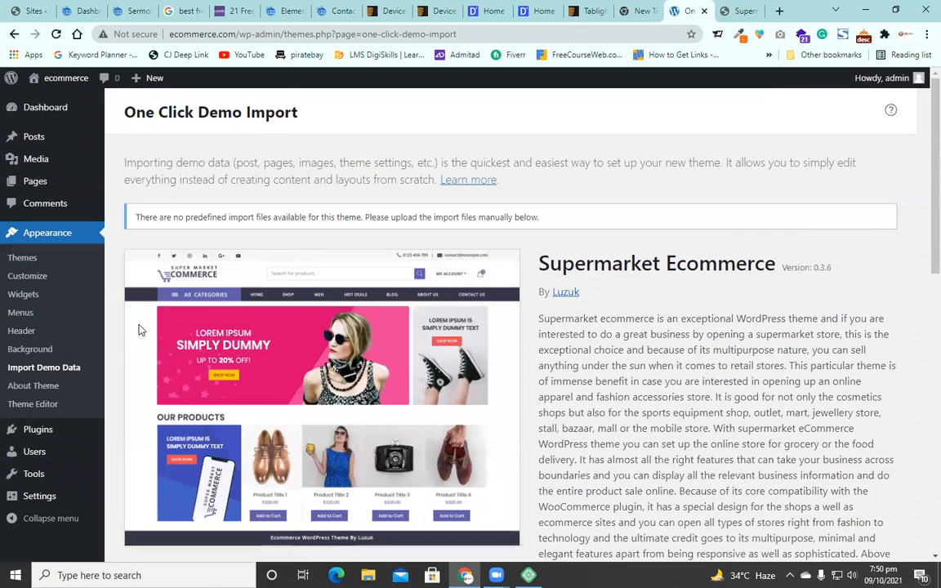
scroll(139, 329, down, 5)
scroll(138, 329, down, 3)
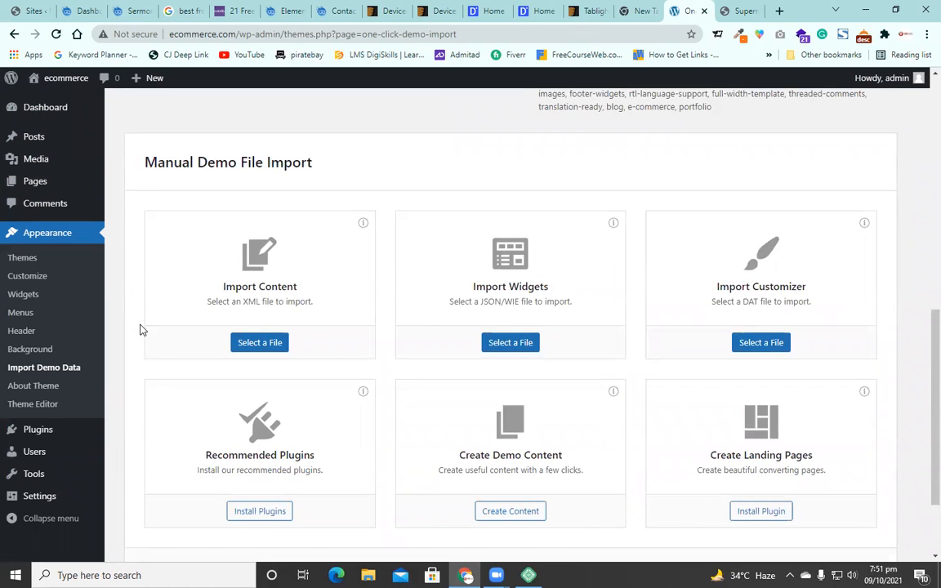
scroll(141, 329, up, 4)
scroll(140, 329, down, 5)
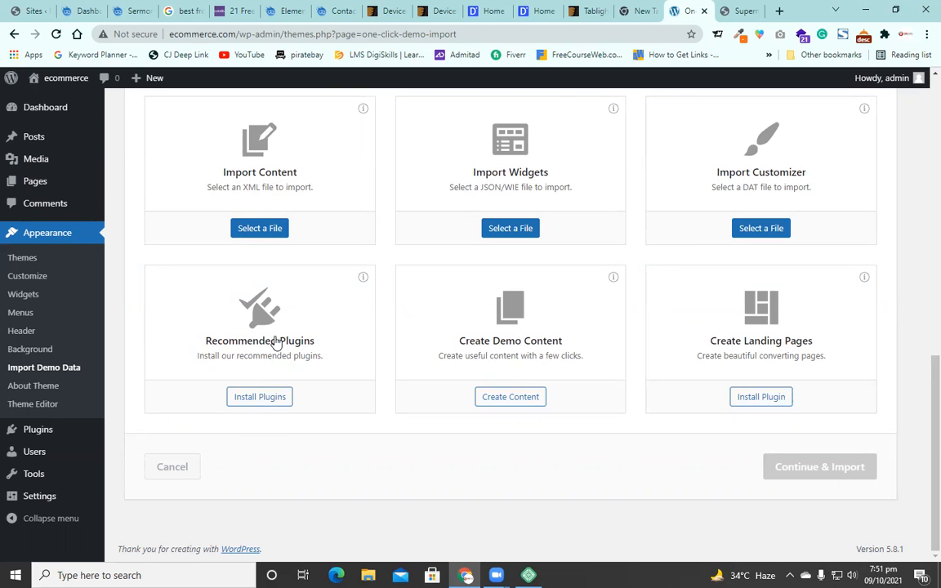
scroll(352, 308, up, 5)
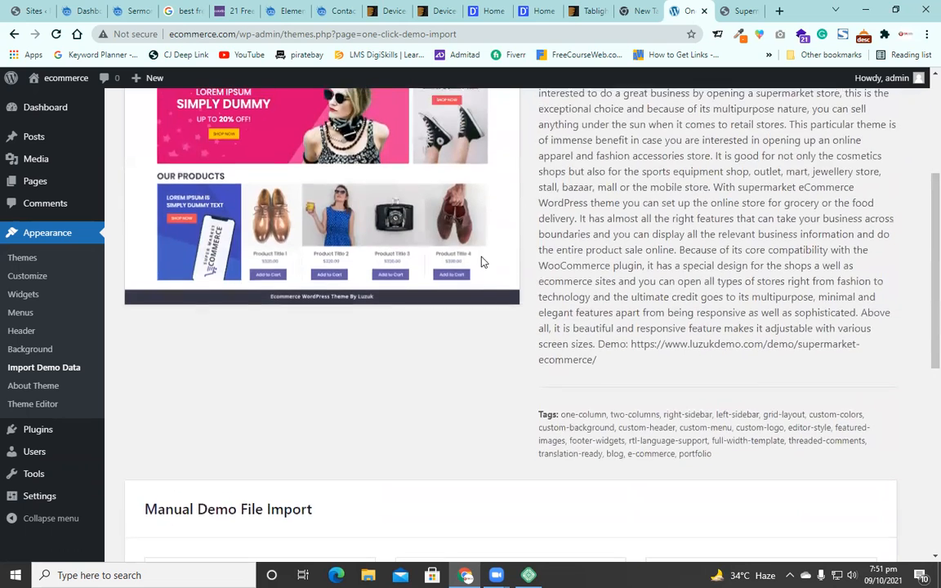
scroll(335, 324, up, 2)
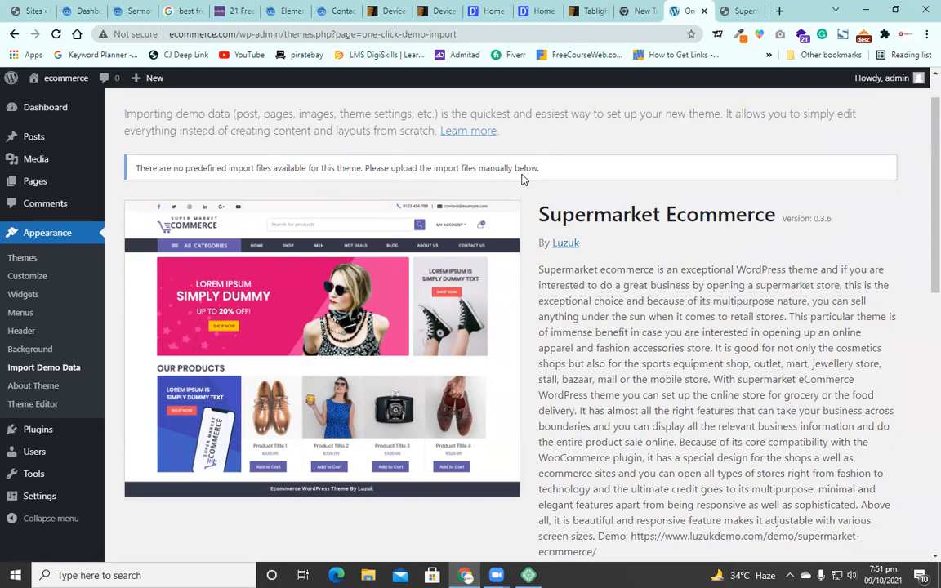
scroll(522, 178, down, 5)
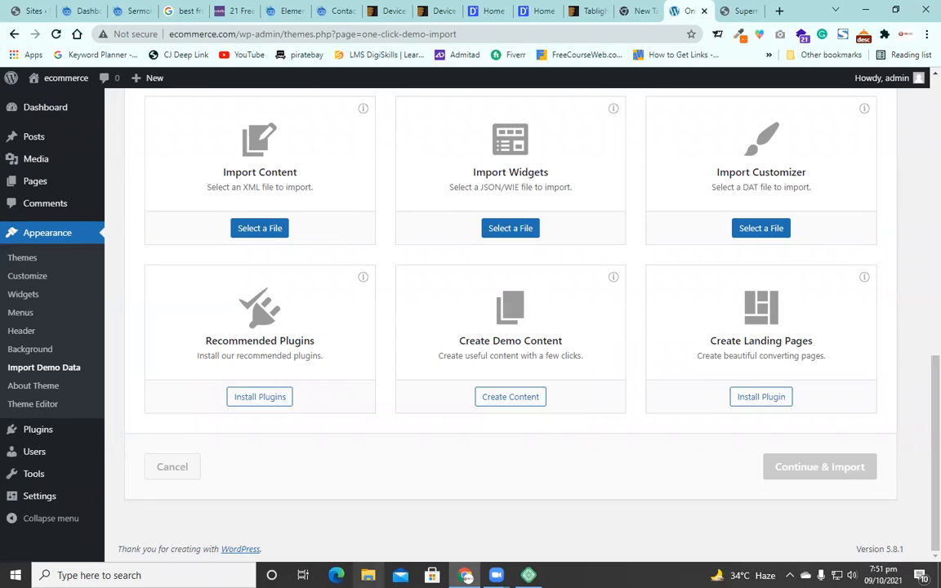
key(super+e)
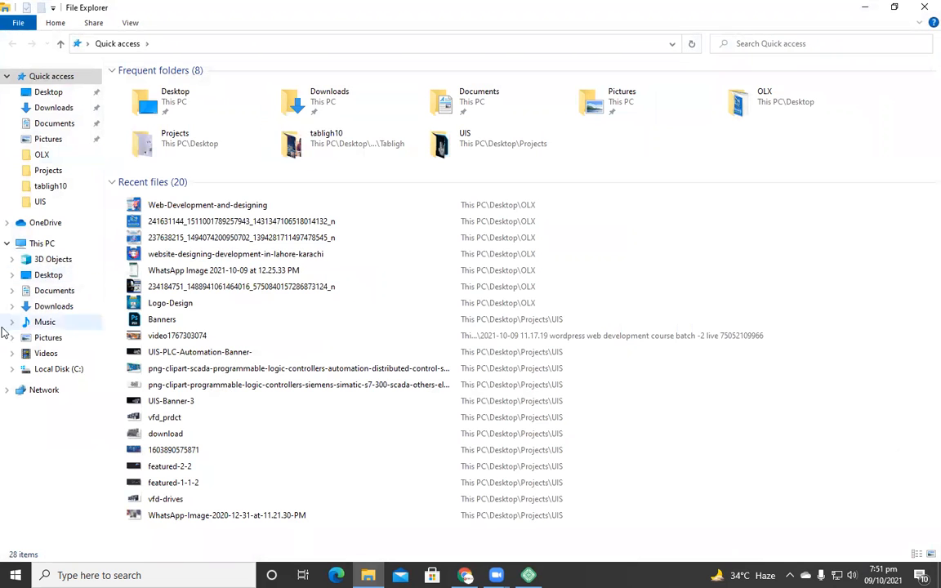
- Browse Desktop > New folder > Devicer > devicer109 and look over the devicer theme archives
click(65, 271)
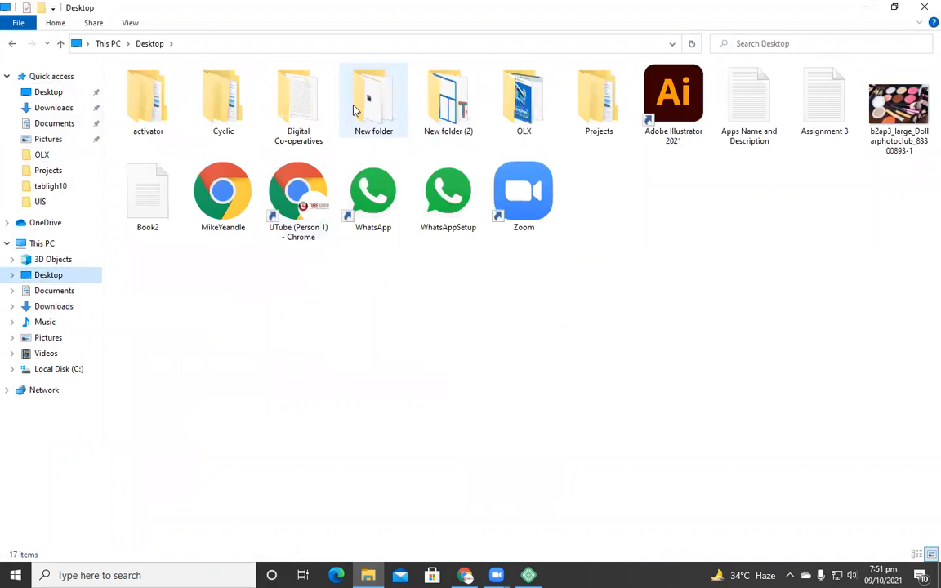
double_click(318, 94)
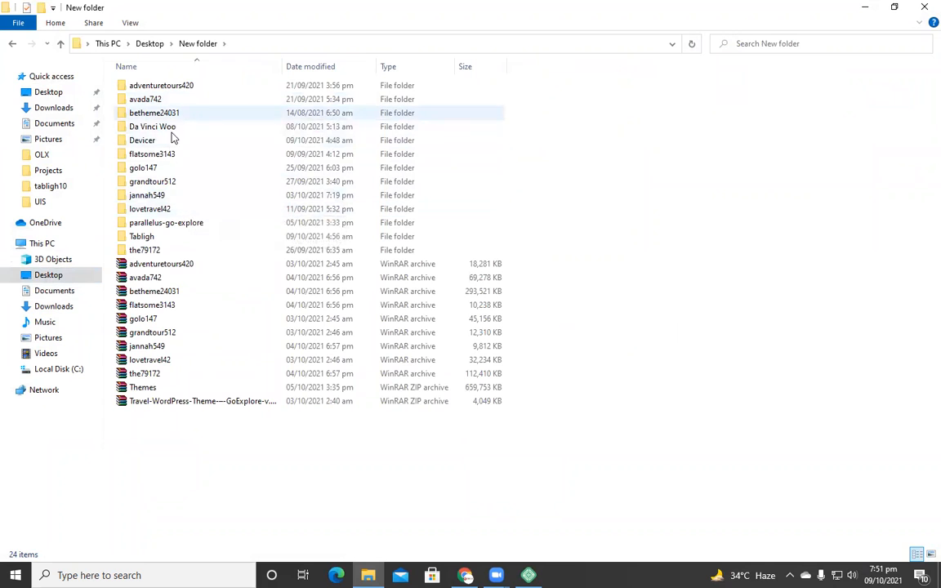
double_click(172, 143)
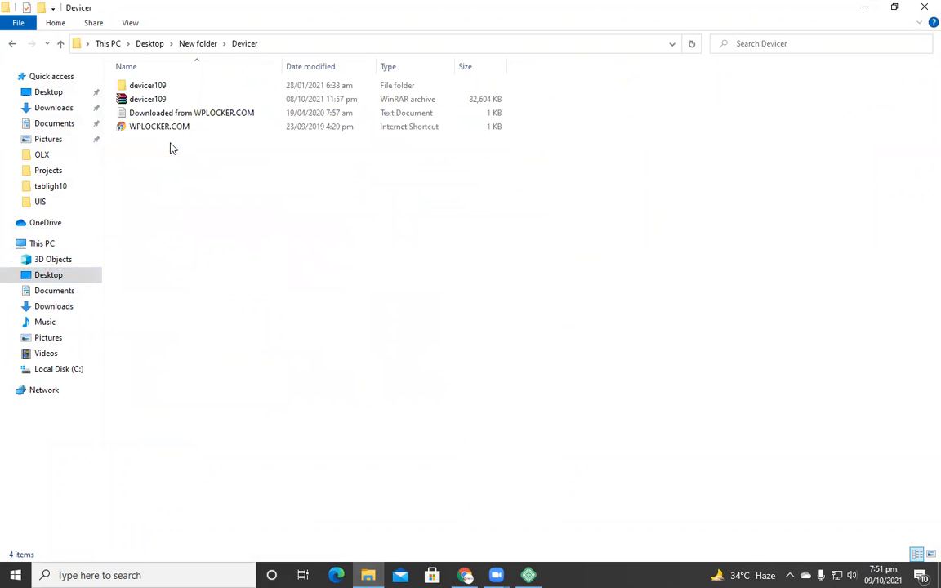
double_click(176, 86)
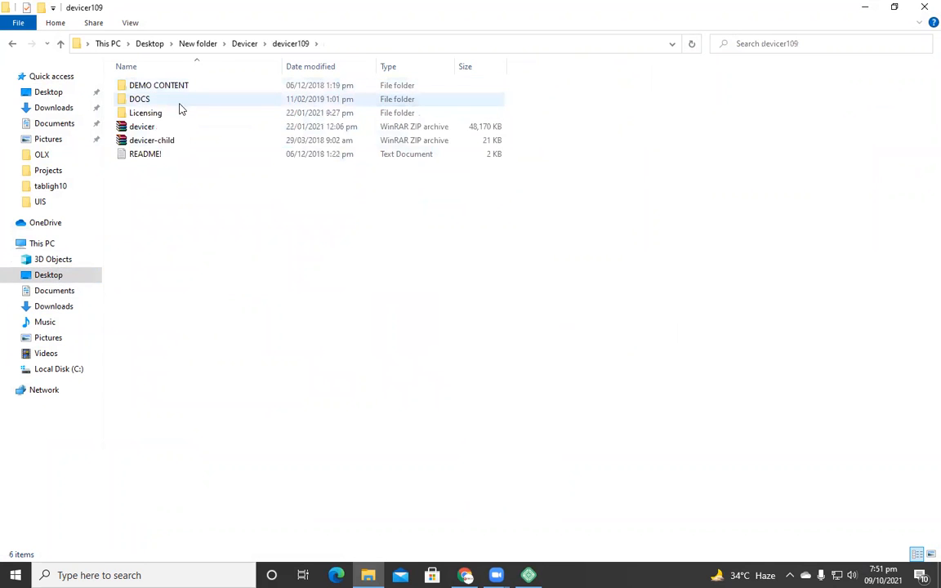
click(150, 130)
click(154, 142)
click(150, 128)
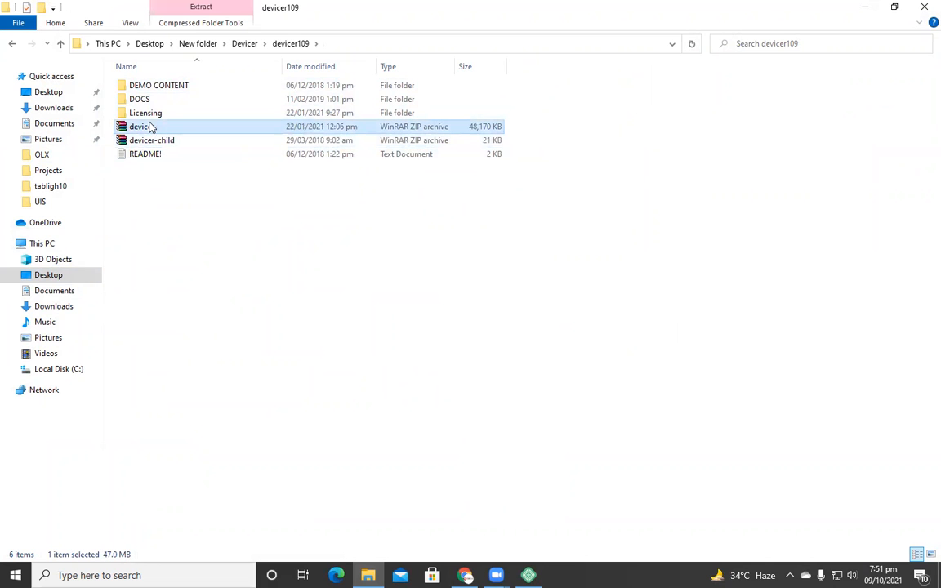
- Look through the DEMO CONTENT > Devicer folders 1-Content and 2-Slider Demo Content
double_click(190, 87)
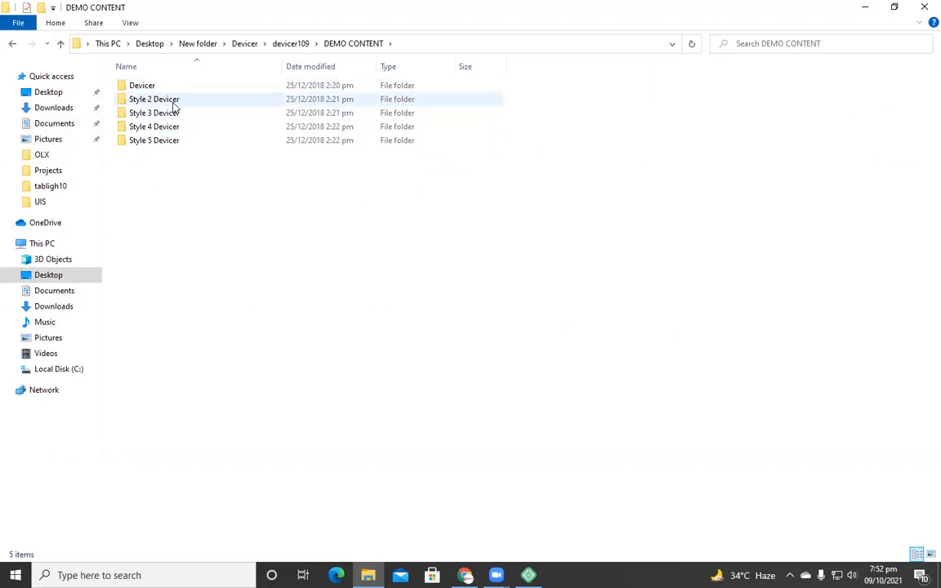
click(176, 86)
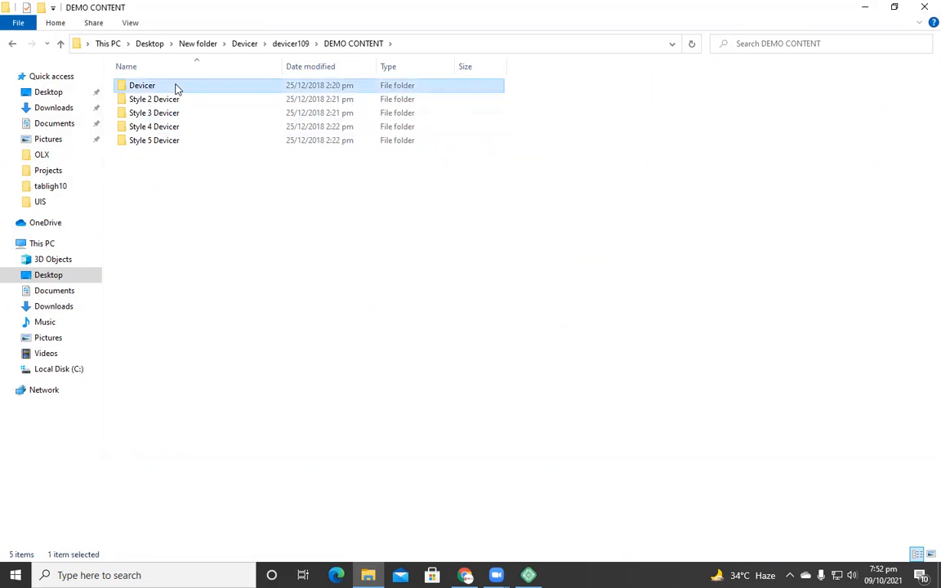
double_click(177, 86)
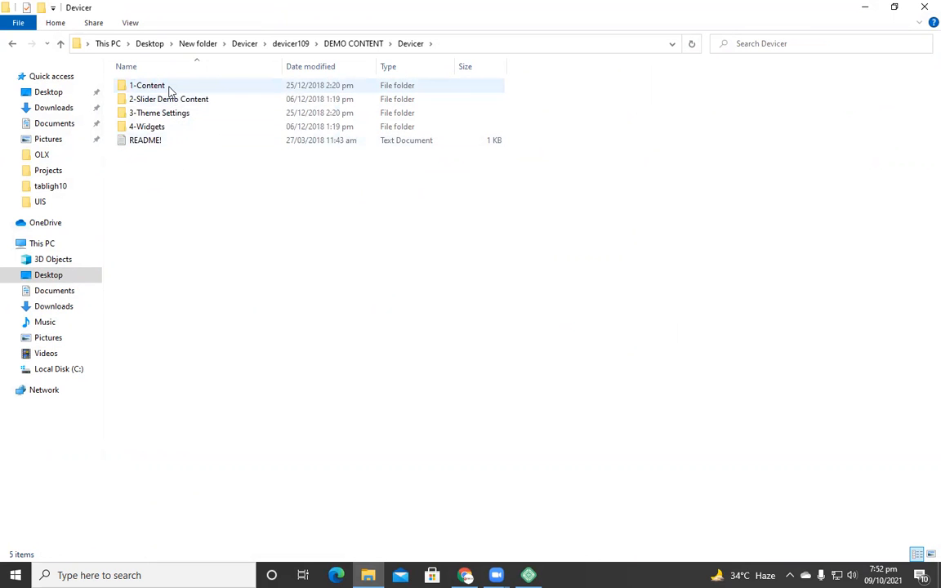
double_click(169, 88)
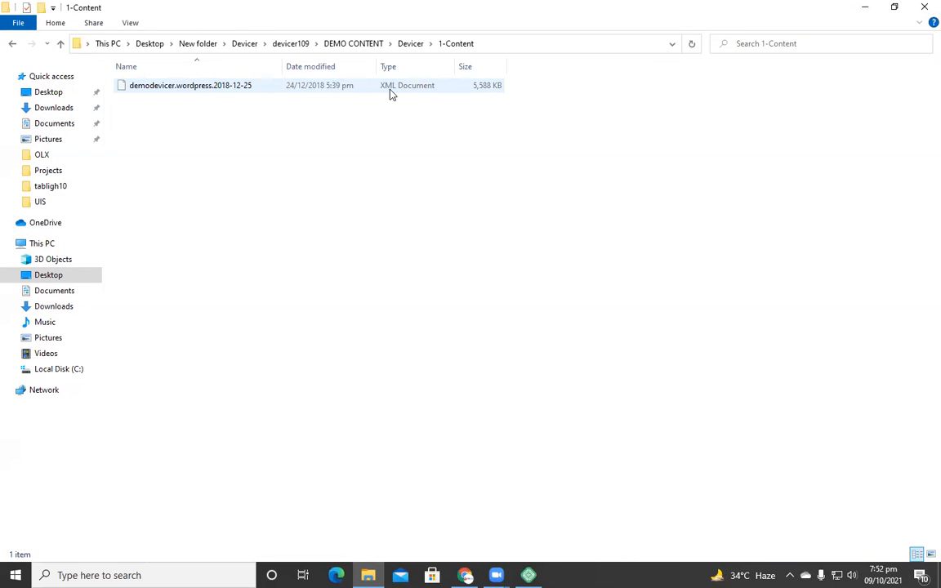
click(13, 43)
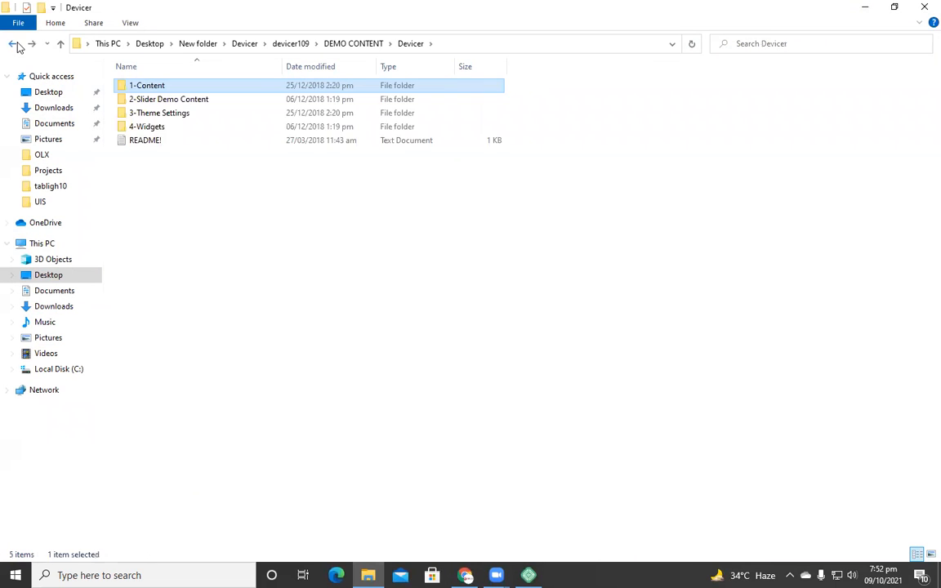
click(145, 101)
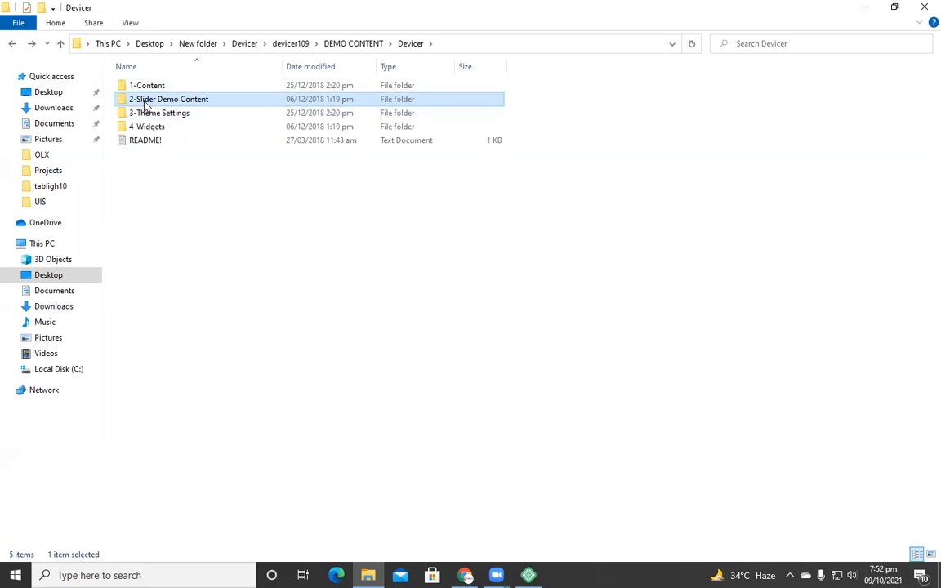
double_click(145, 101)
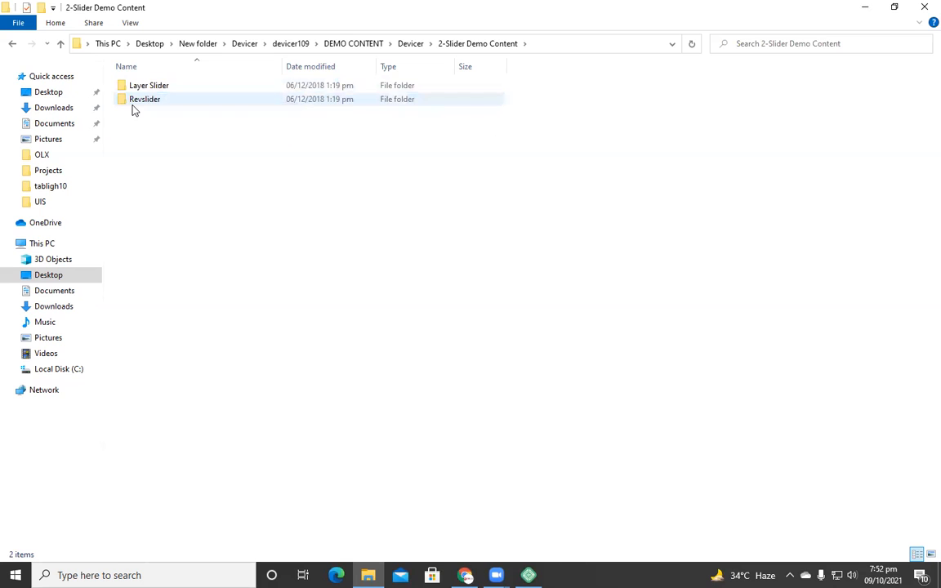
click(12, 45)
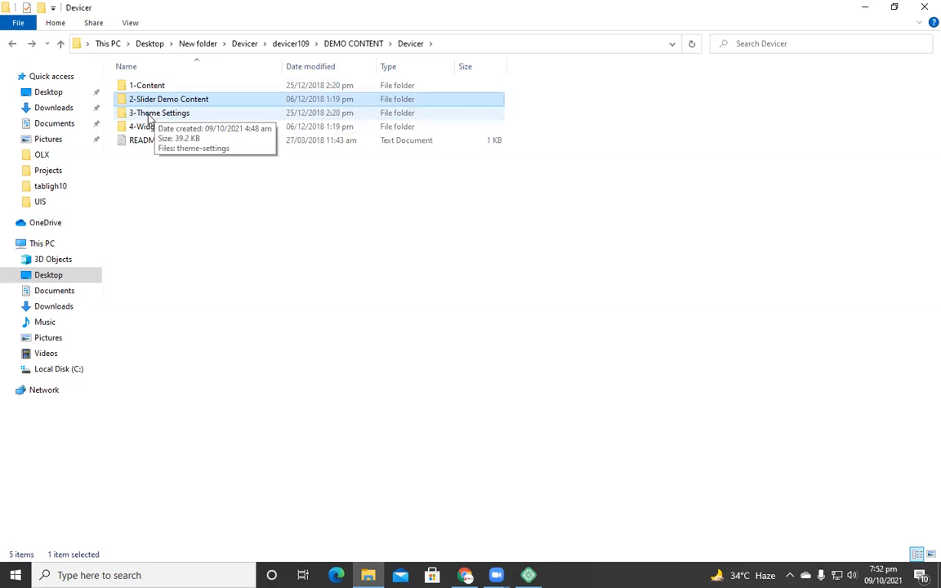
- View the theme-settings file in the 3-Theme Settings folder as text, then close it
click(168, 115)
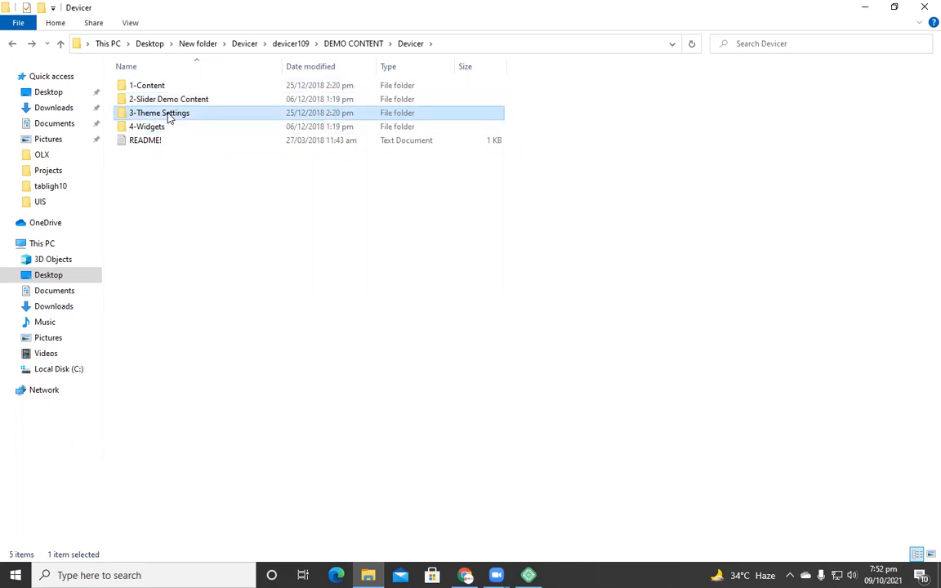
double_click(168, 116)
click(137, 92)
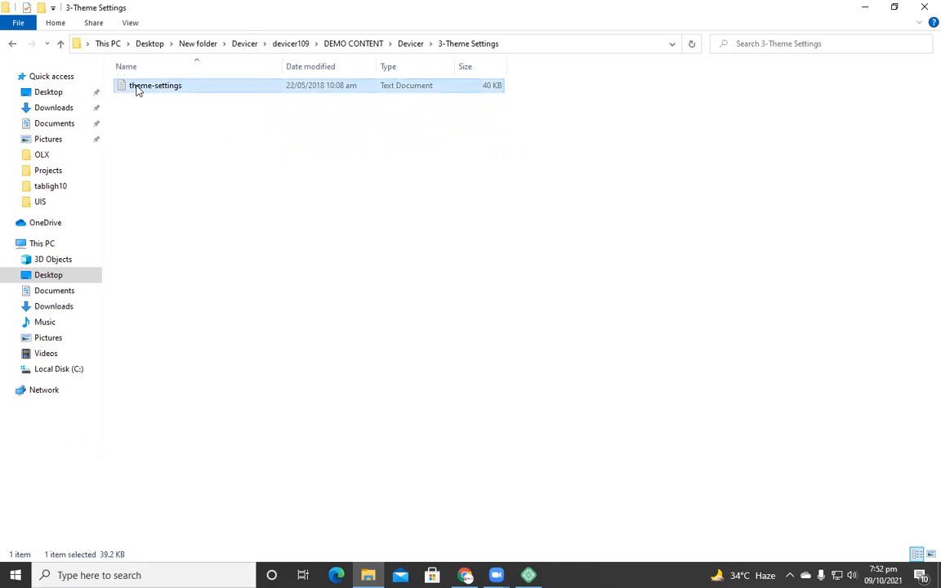
double_click(137, 91)
drag(119, 134, 191, 227)
click(636, 93)
click(13, 44)
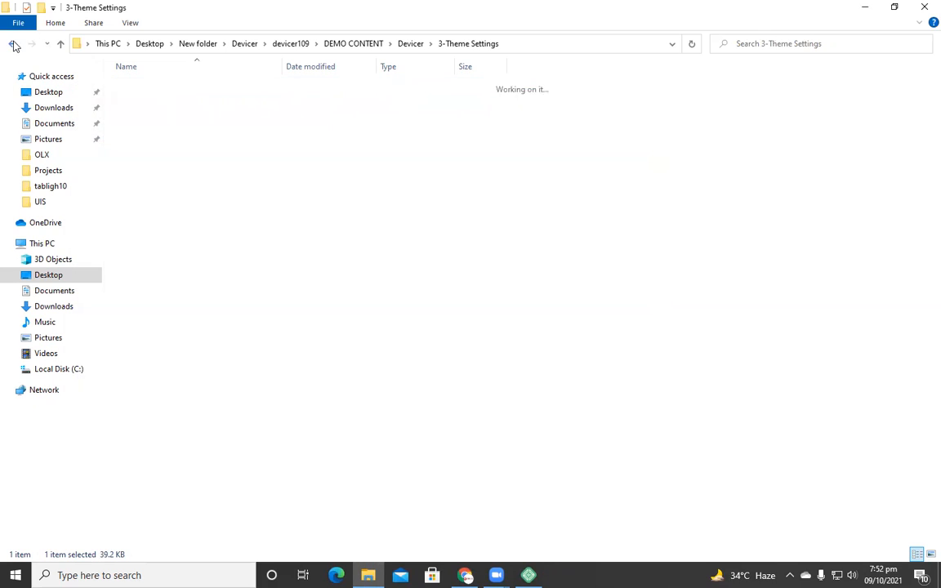
- Select the widgets .wie file in 4-Widgets and return to the browser's demo import page
double_click(168, 127)
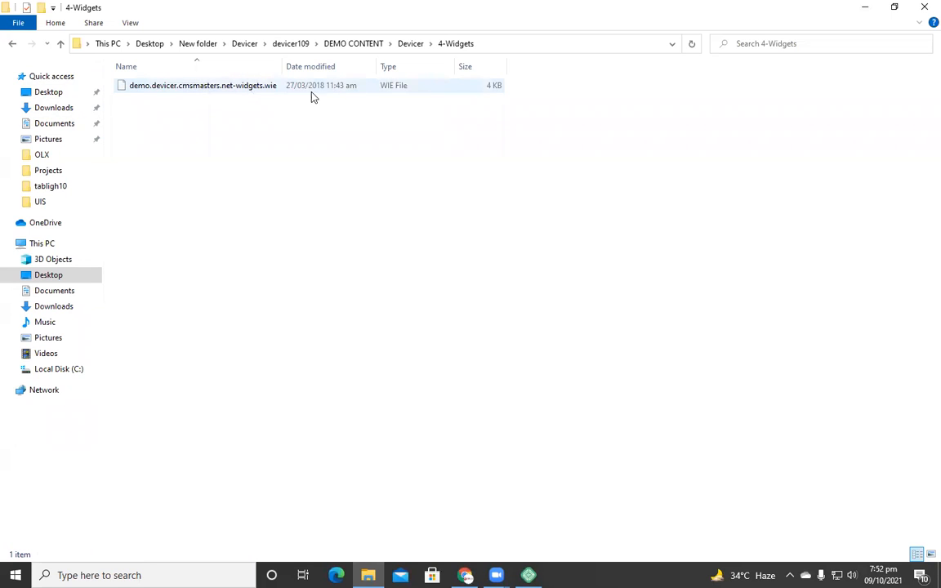
click(176, 88)
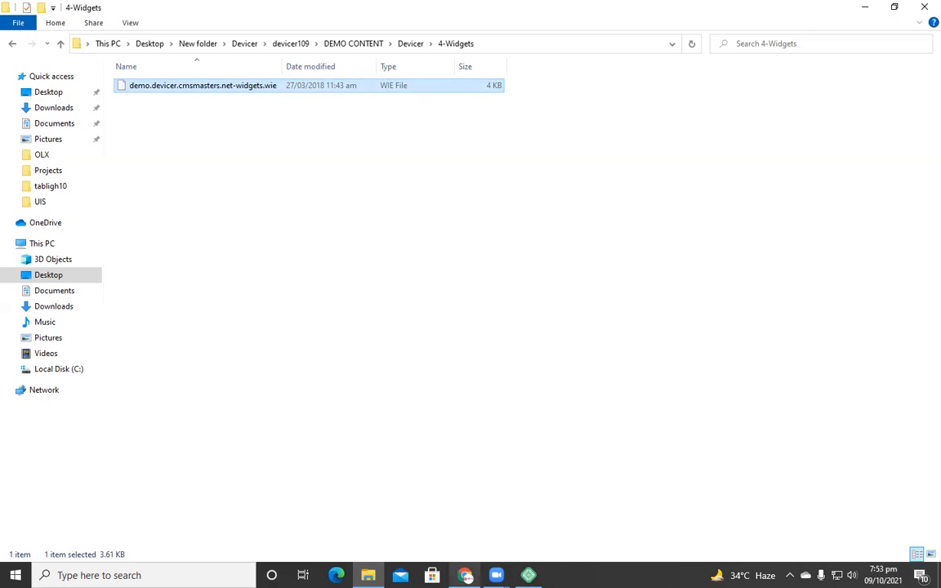
click(464, 575)
scroll(357, 275, up, 2)
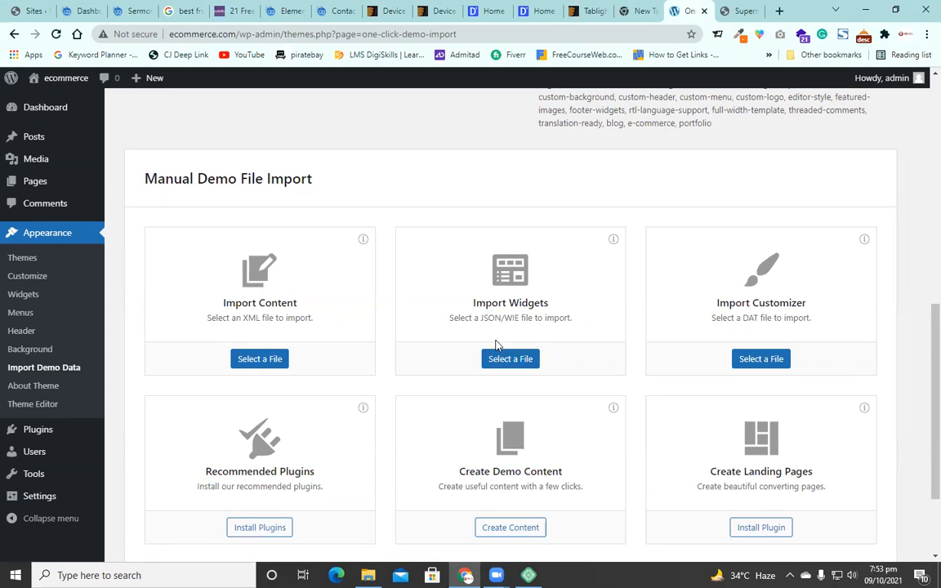
- Bring the Local site manager up over the Manual Demo File Import page
scroll(495, 344, down, 2)
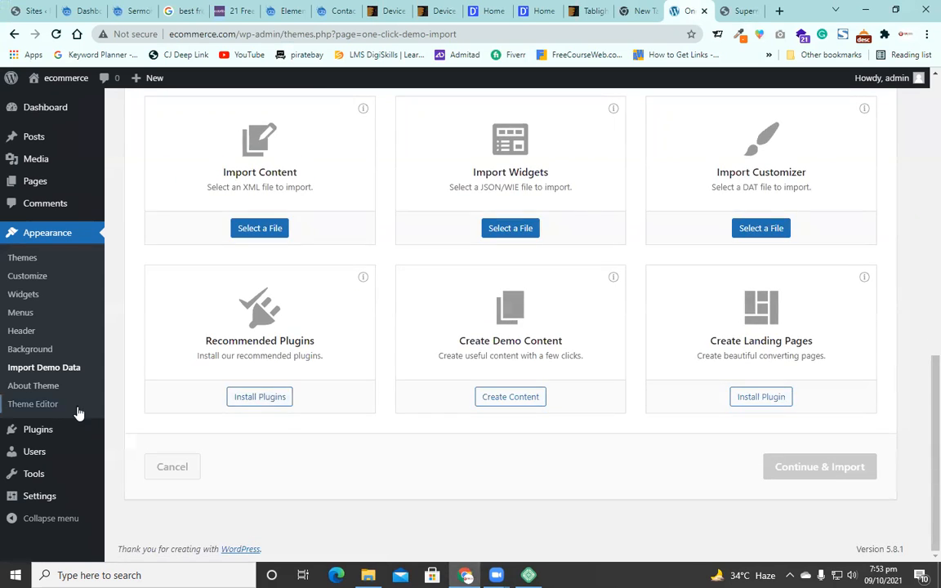
scroll(71, 445, up, 3)
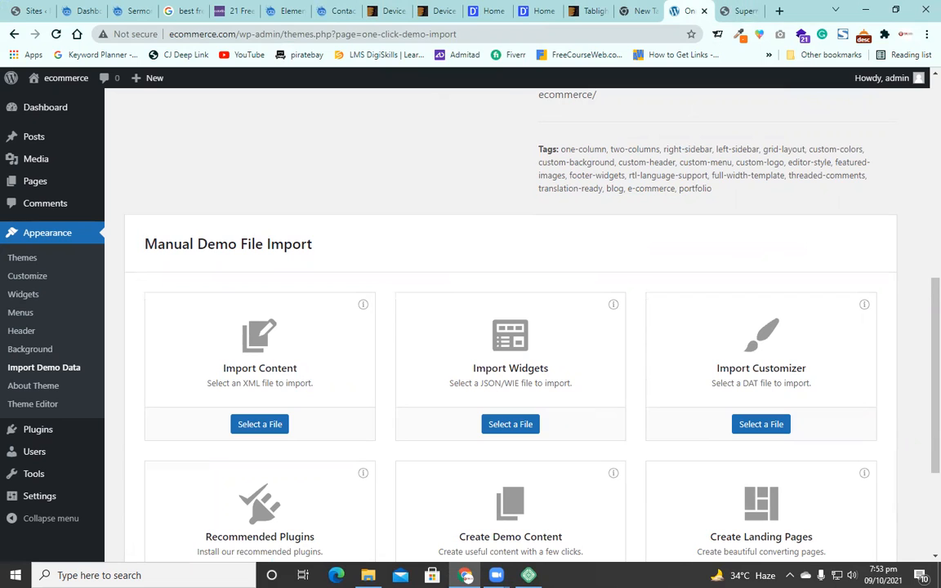
click(529, 575)
- Open the UIS site's WordPress admin dashboard from Local
click(174, 266)
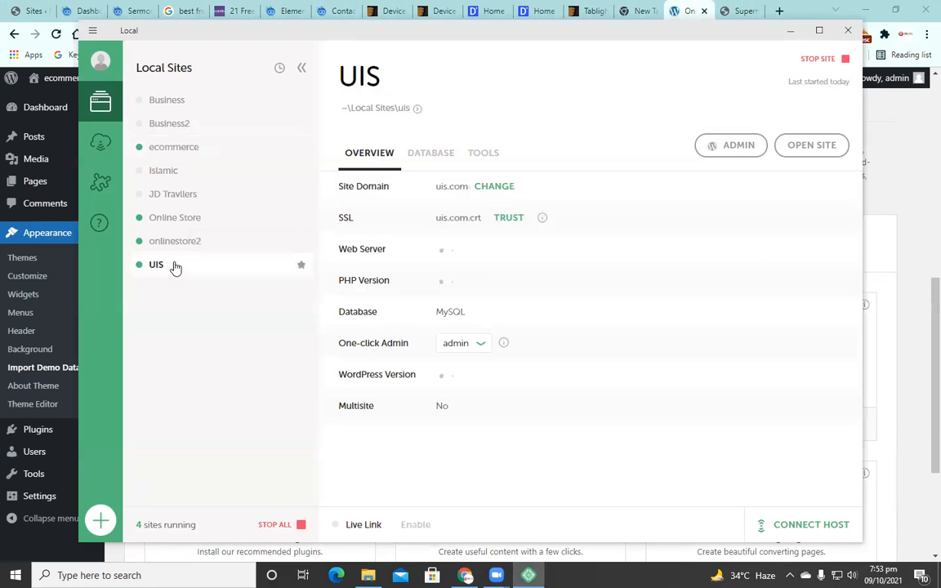
click(736, 153)
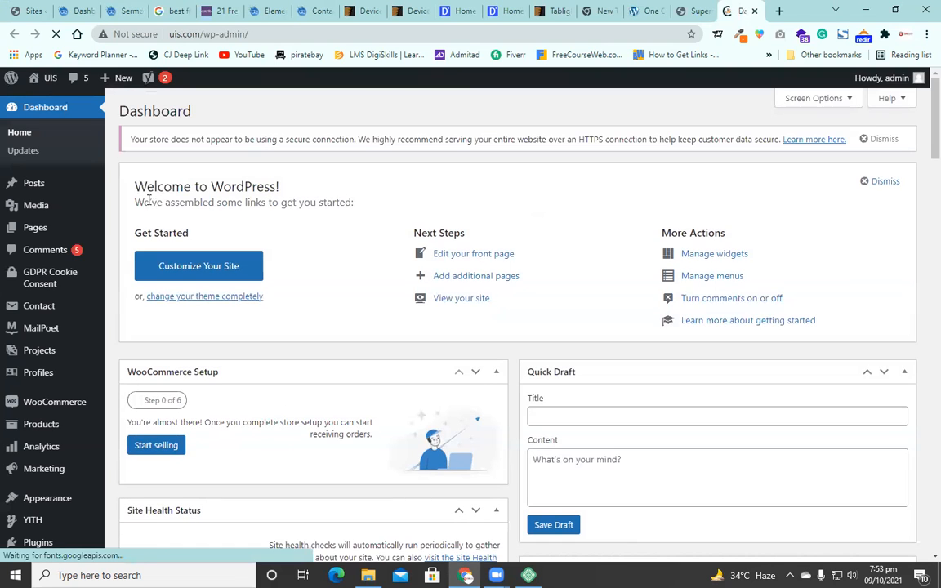
- Go to the cmsmasters Theme Settings Import/Export page and place the cursor in its import box
scroll(135, 216, down, 3)
scroll(121, 212, down, 5)
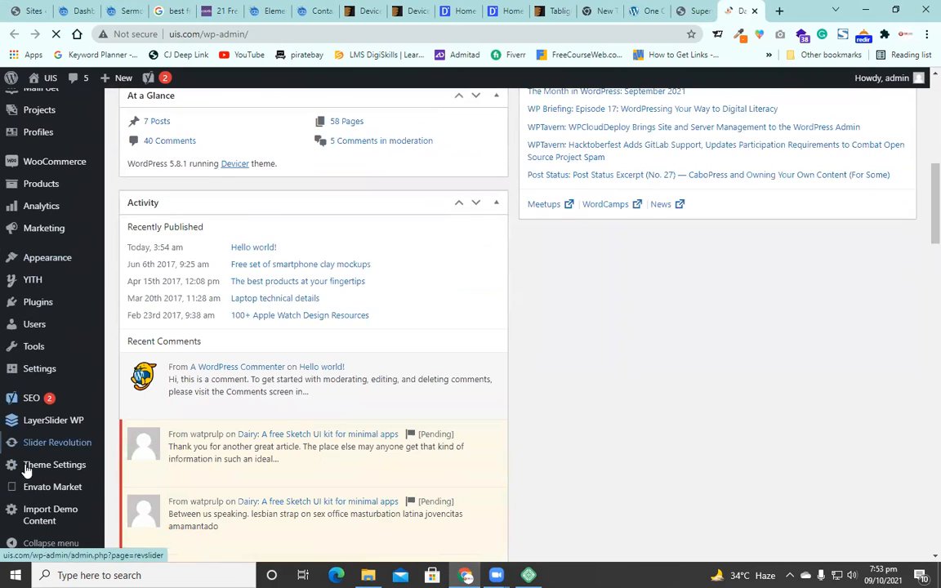
mouse_move(20, 470)
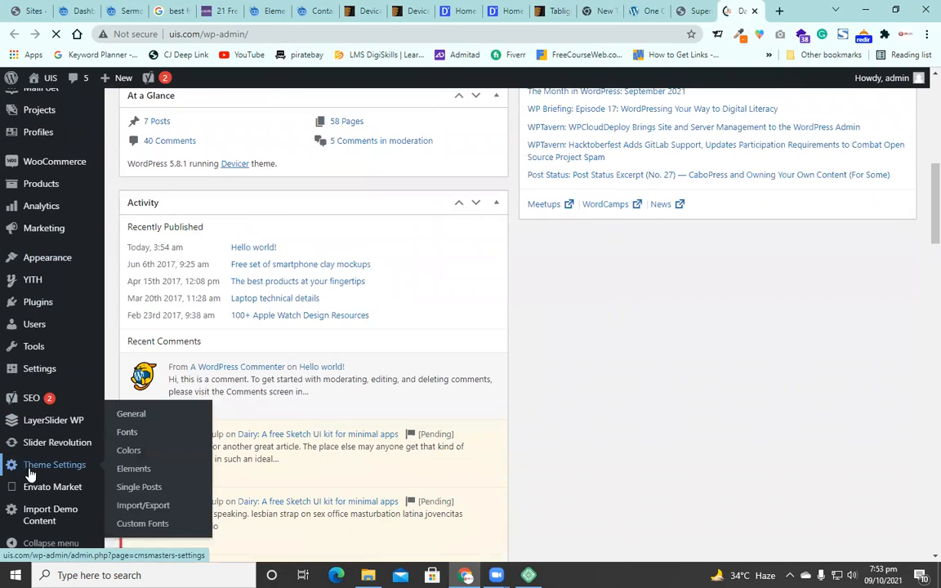
click(132, 508)
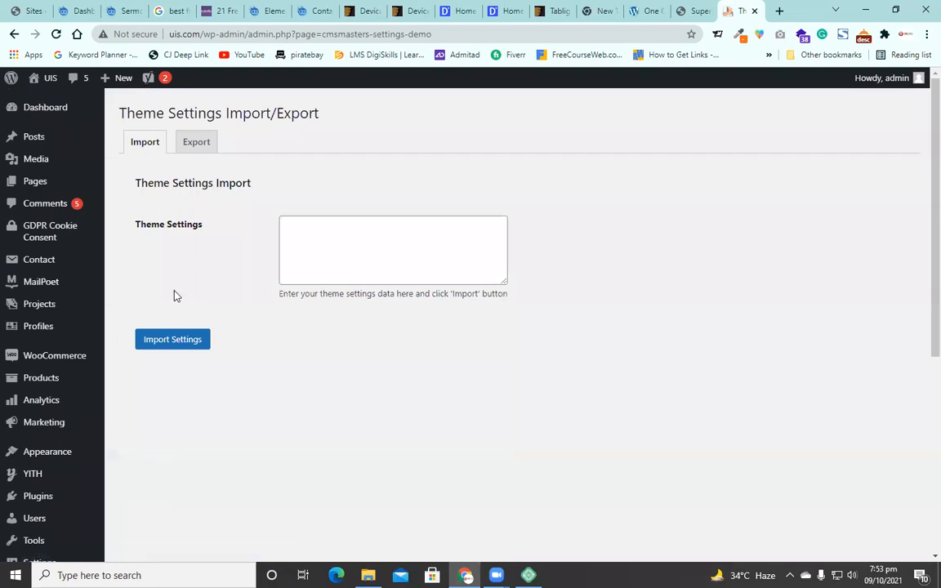
drag(180, 225, 203, 231)
click(300, 238)
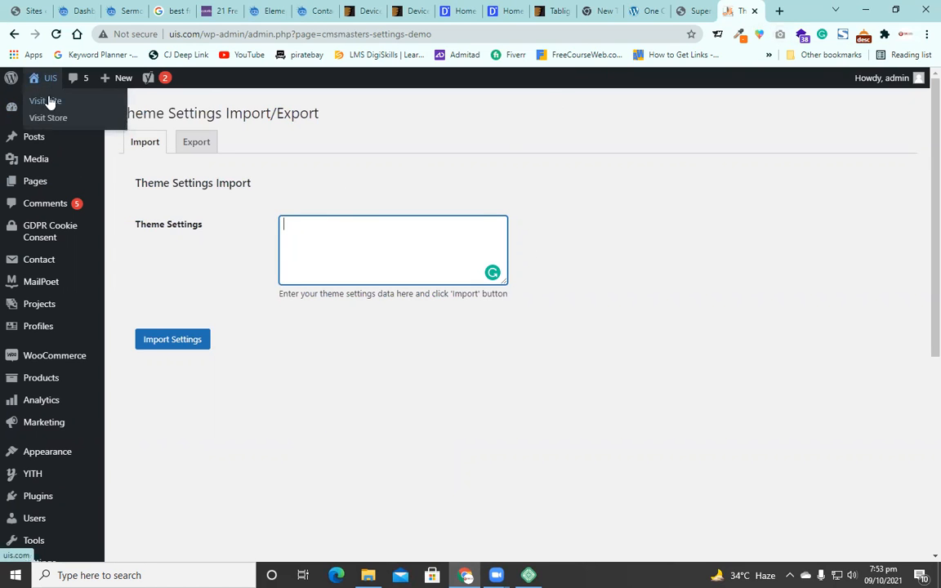
- Return to the Luzuk Supermarket demo tab and scroll to the top of its home page
click(692, 8)
scroll(536, 347, up, 6)
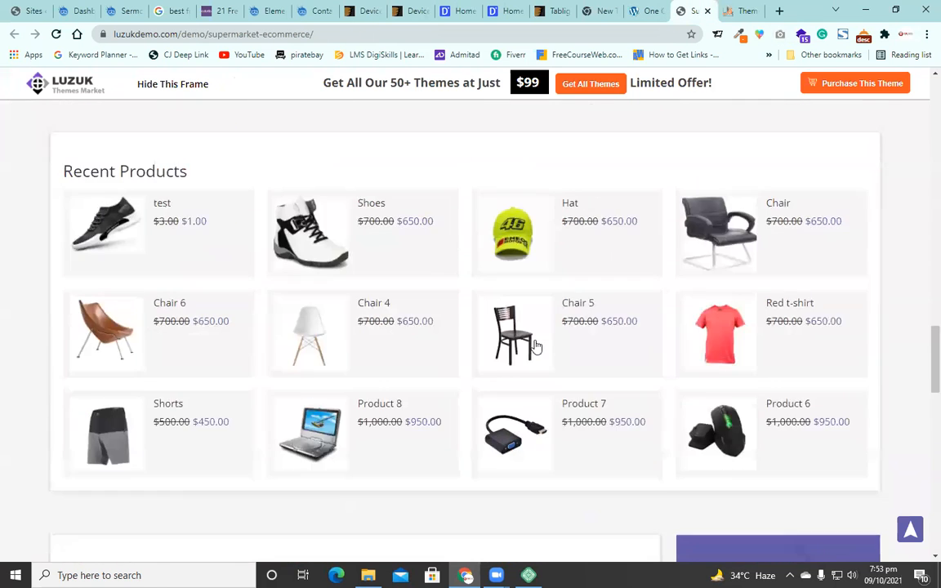
scroll(410, 308, up, 15)
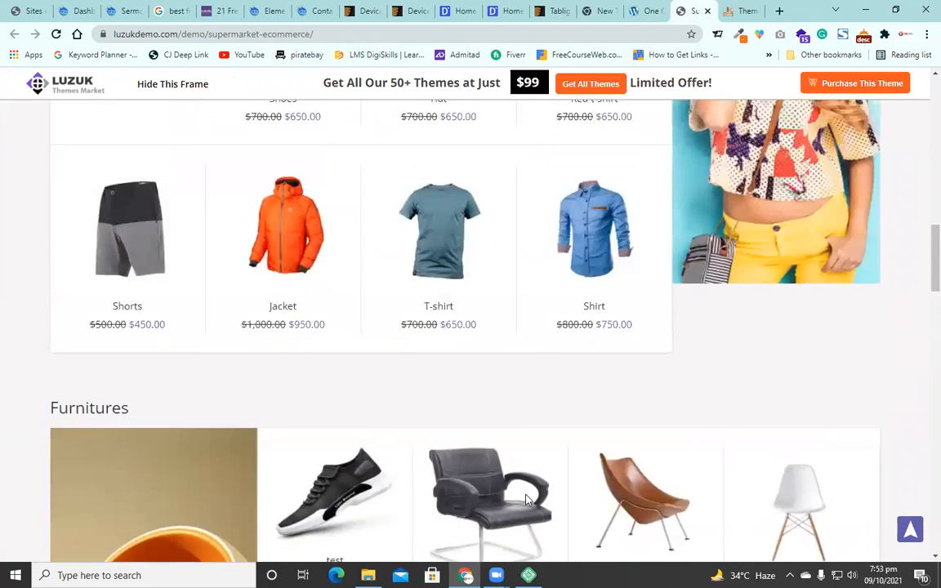
scroll(527, 501, up, 8)
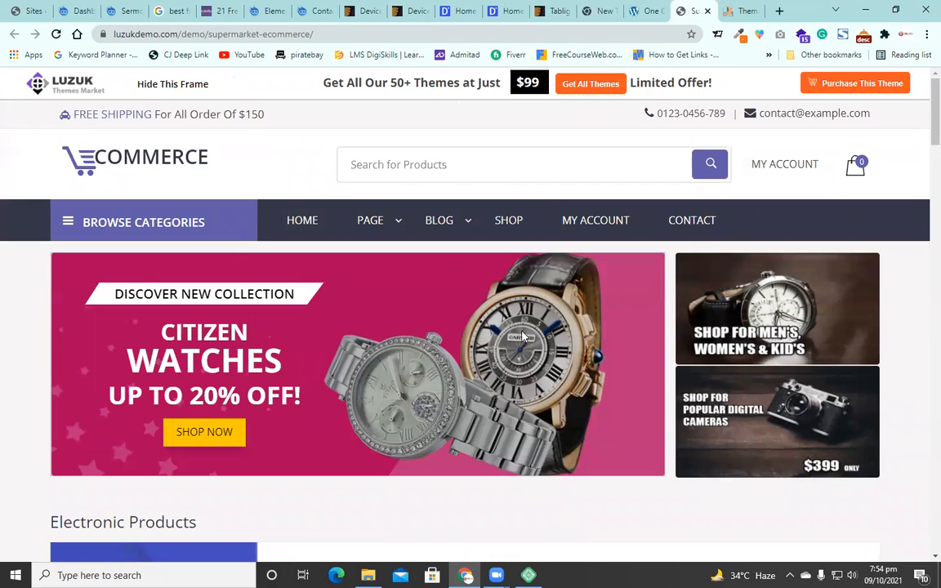
- Open the ecommerce site's front end in an incognito window via the Visit Site link
click(643, 11)
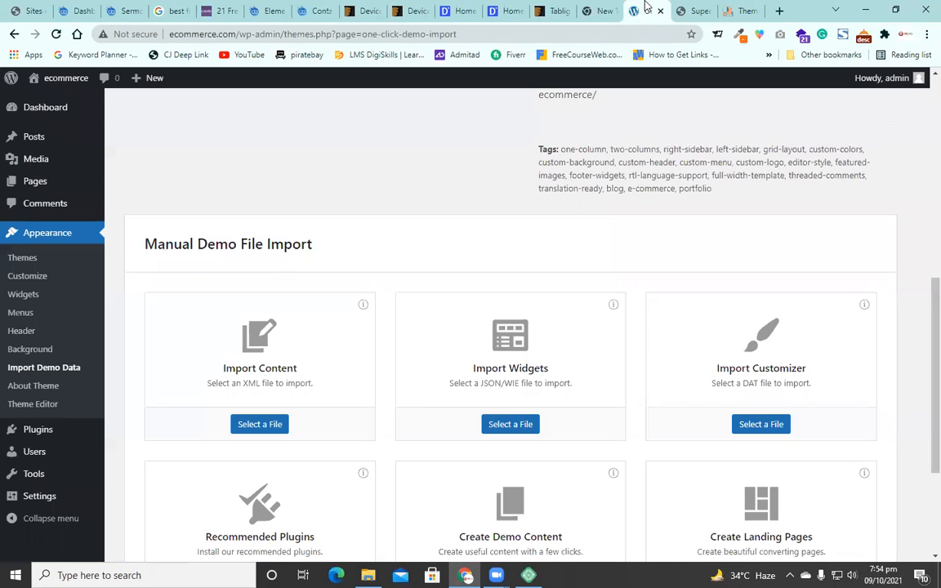
scroll(81, 332, up, 5)
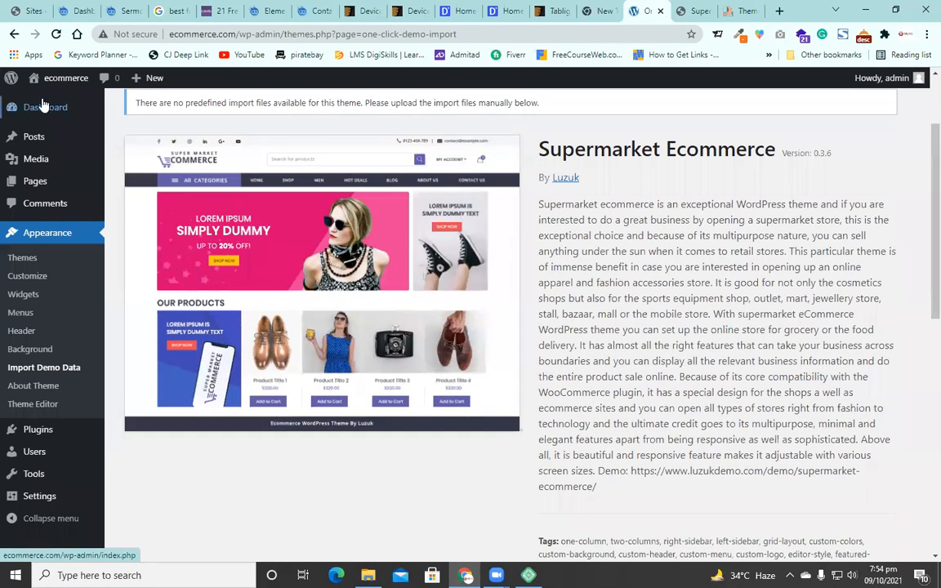
right_click(45, 101)
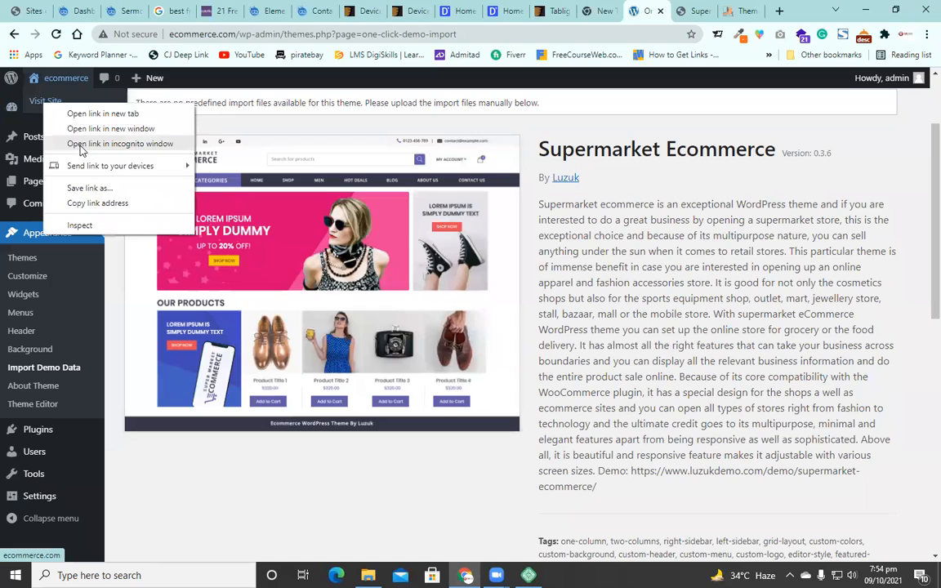
click(81, 144)
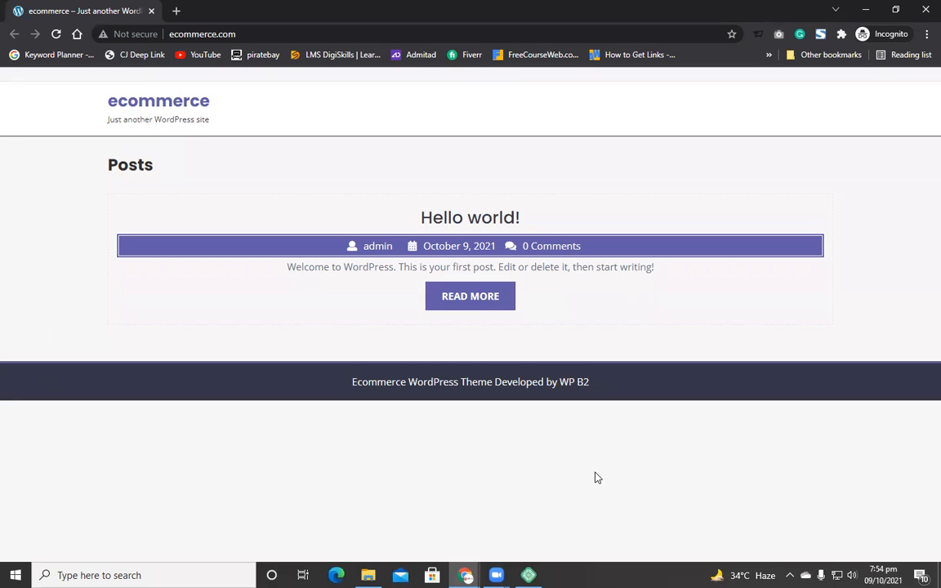
- Switch from the incognito window back to File Explorer's 4-Widgets folder
key(alt+Tab)
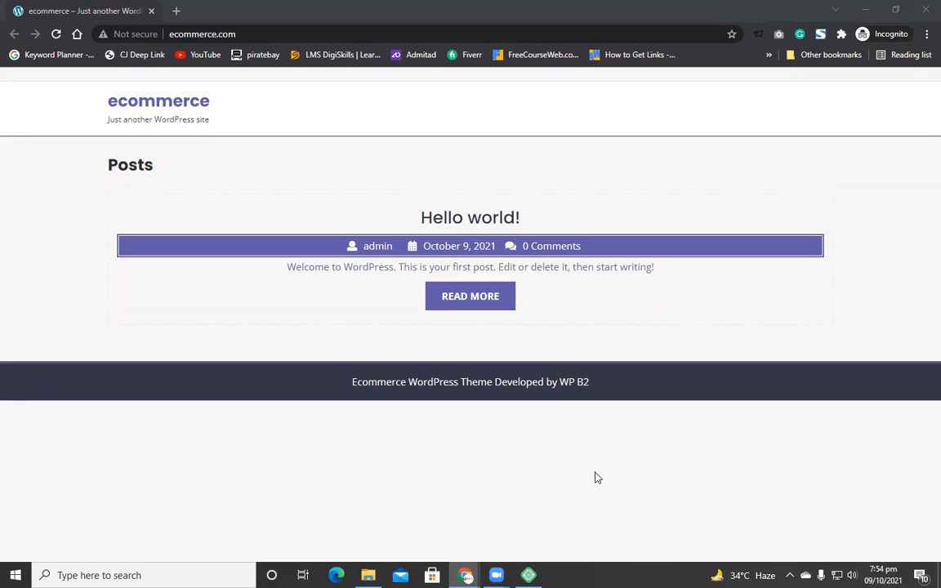
mouse_move(466, 571)
key(alt+Tab)
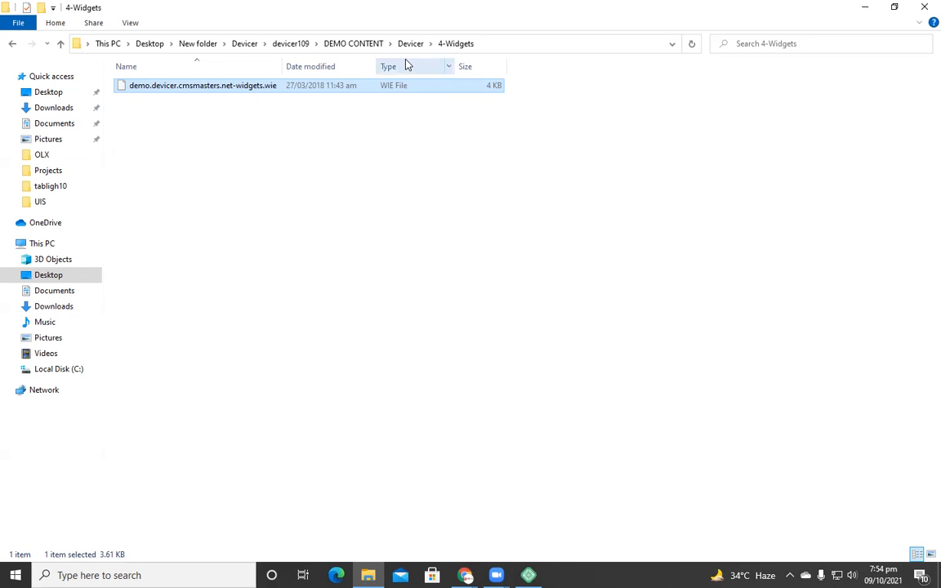
- Open the theme-settings file from the 3-Theme Settings folder in Notepad
click(12, 46)
double_click(145, 113)
double_click(143, 86)
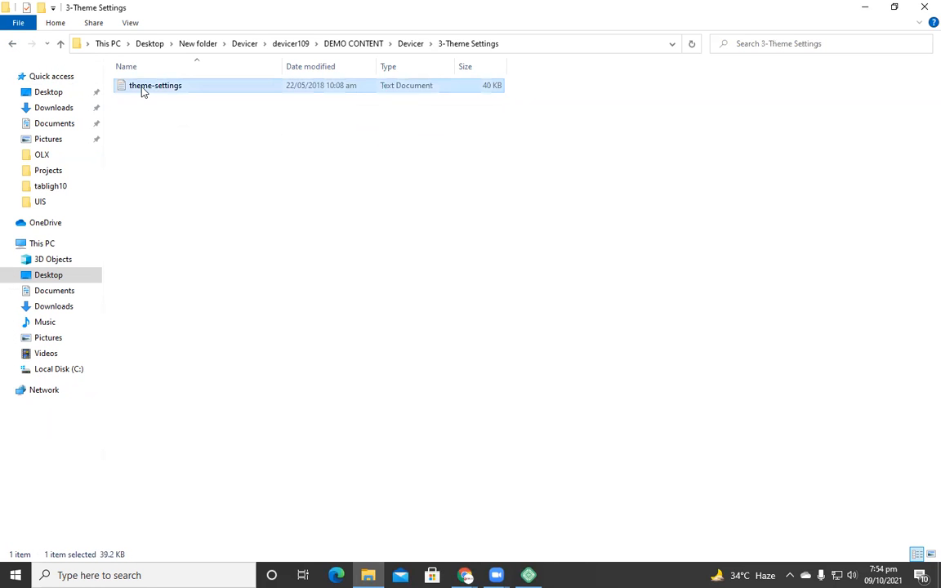
drag(83, 123, 248, 322)
scroll(247, 322, down, 1)
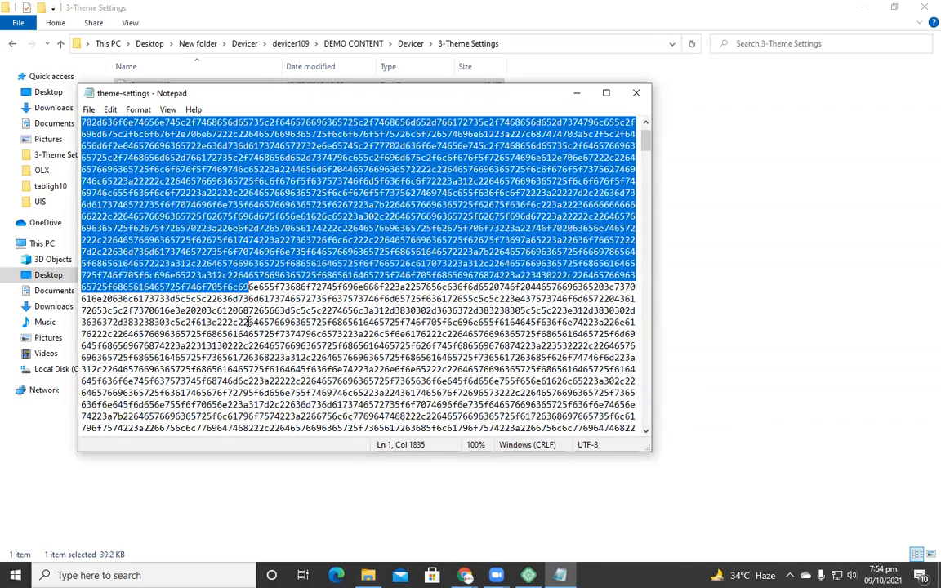
click(247, 322)
- Copy all of the theme-settings text and minimize Notepad
key(ctrl+a)
click(612, 428)
key(ctrl+a)
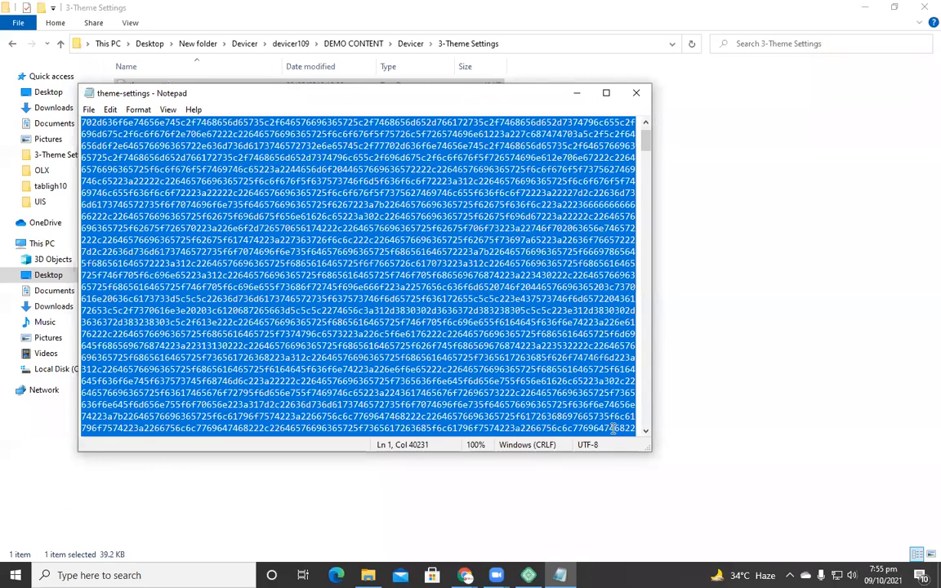
right_click(608, 211)
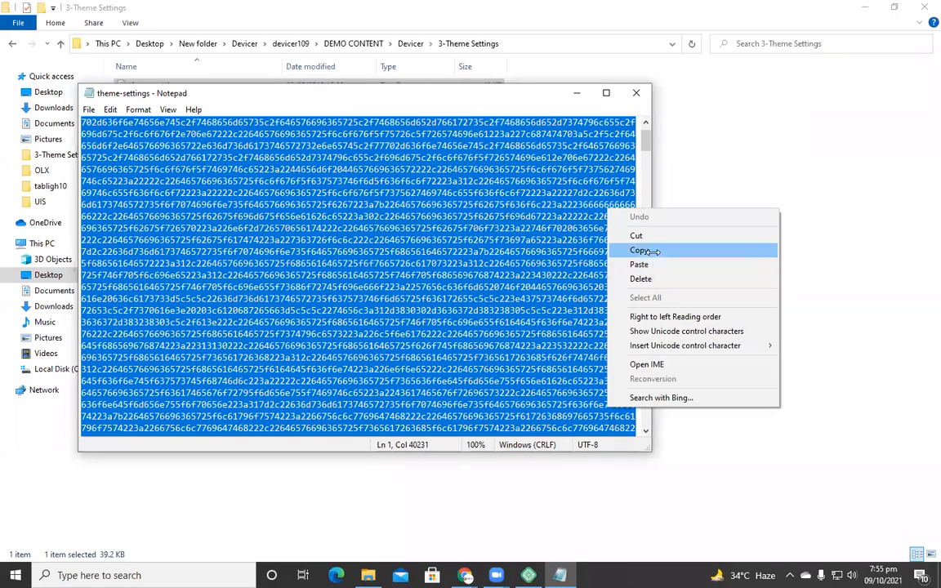
click(642, 250)
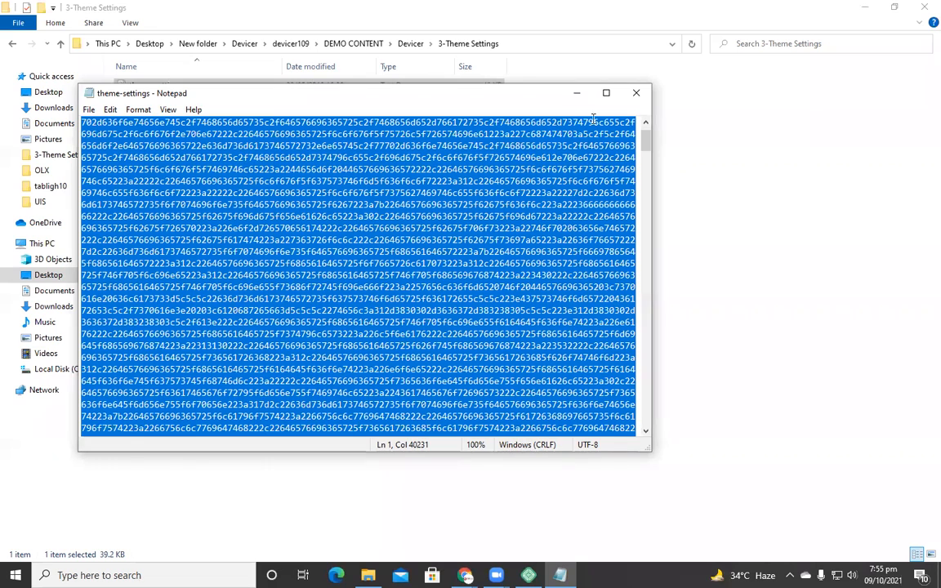
click(579, 95)
- Check the demodevicer XML file in Devicer's 1-Content folder, then return to the demo import page
click(12, 43)
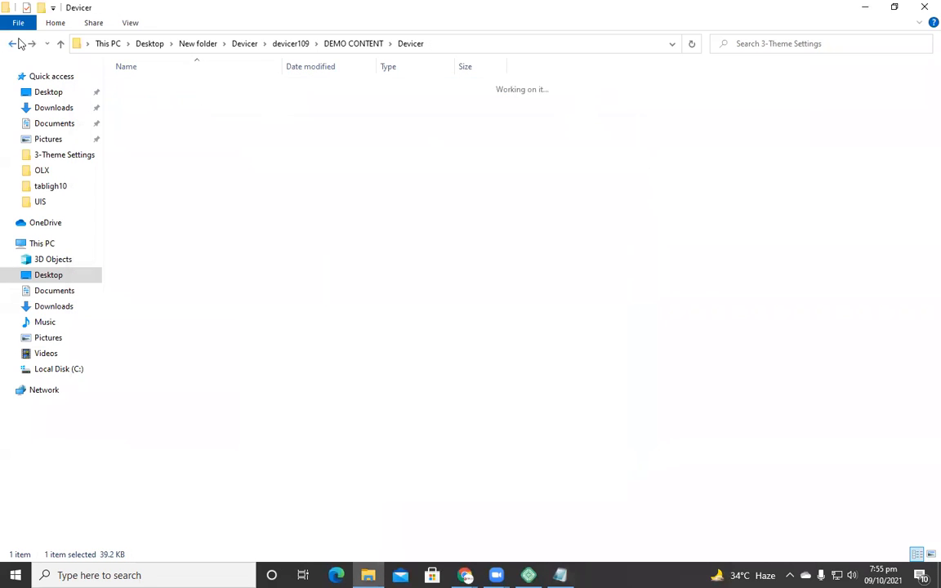
double_click(163, 85)
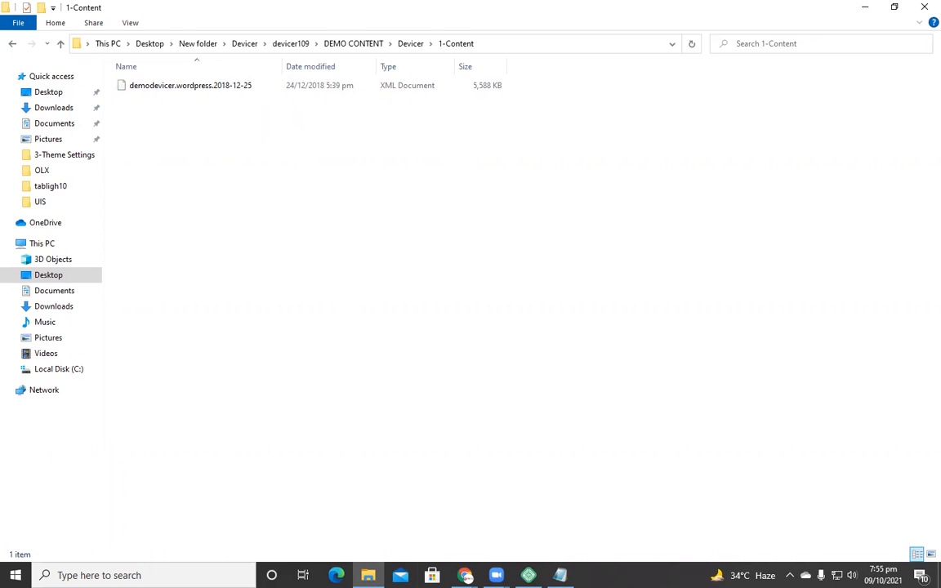
mouse_move(465, 575)
click(384, 498)
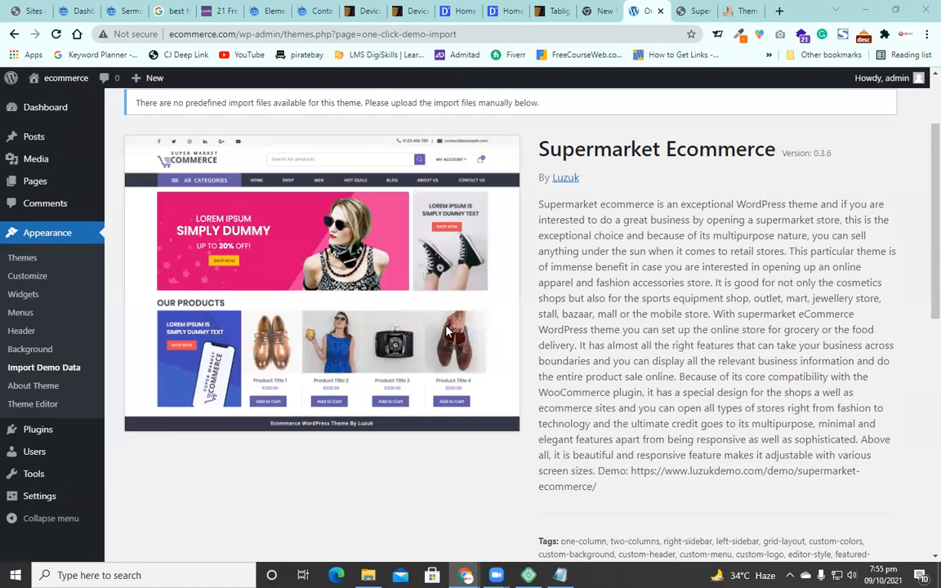
- Attach demodevicer.wordpress.2018-12-25.xml from Desktop's Devicer/DEMO CONTENT/1-Content folder as the Import Content file
scroll(402, 295, down, 6)
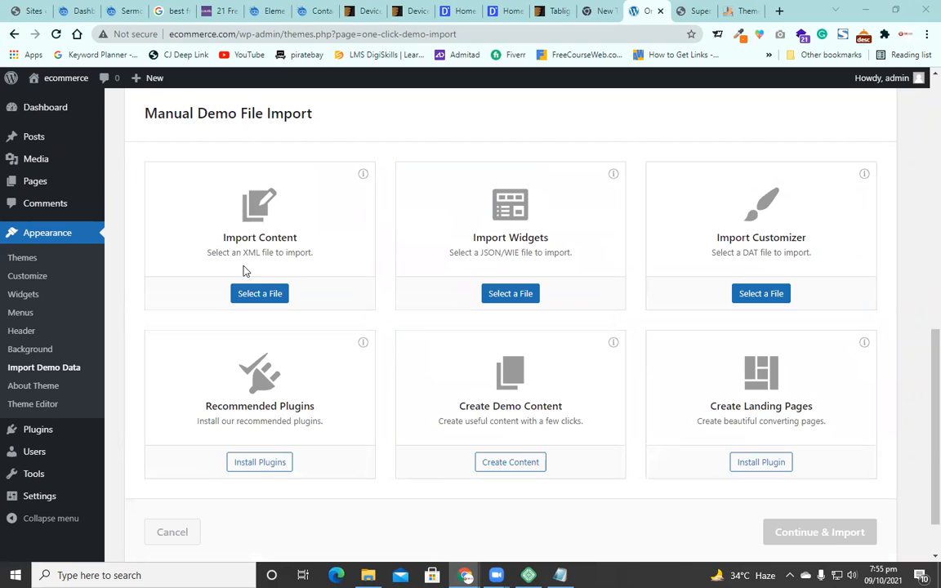
click(259, 295)
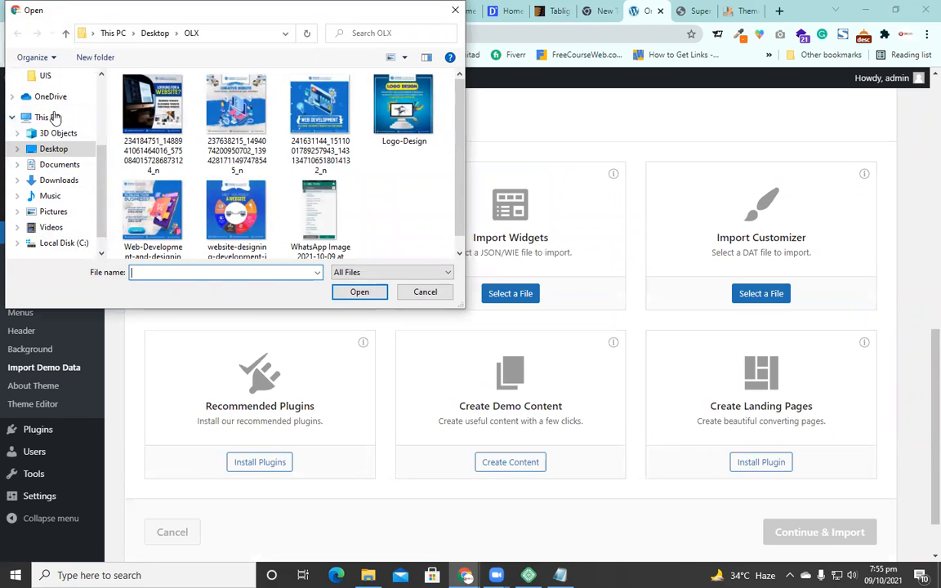
click(53, 149)
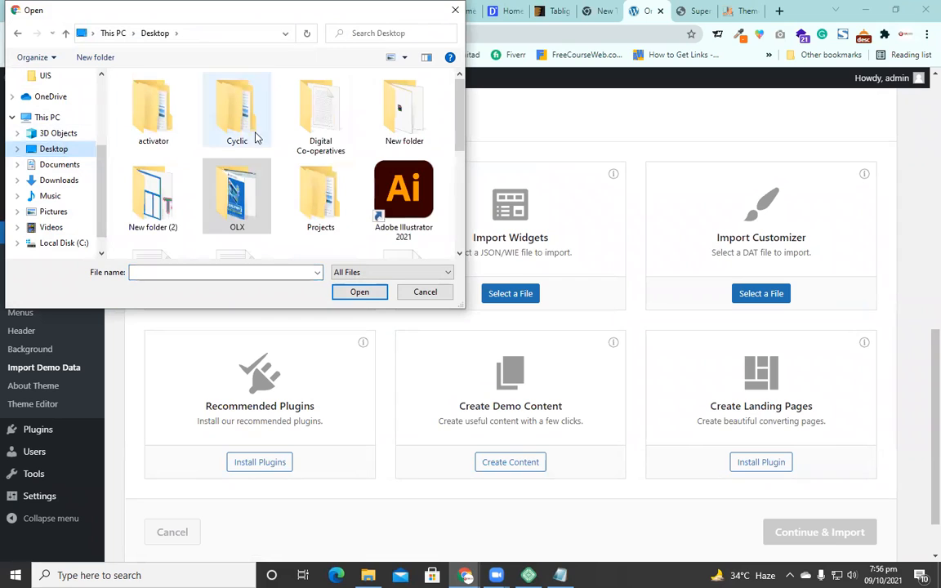
double_click(376, 123)
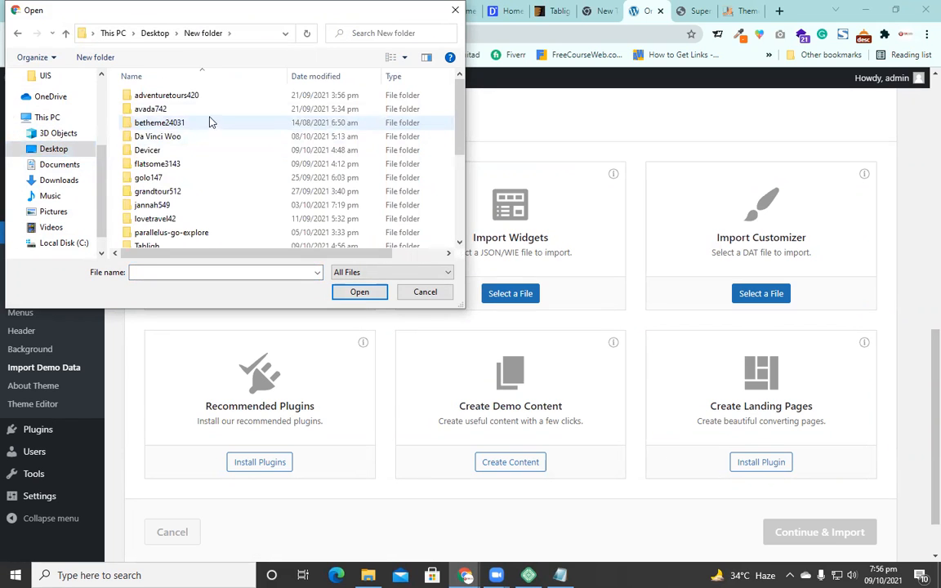
double_click(181, 151)
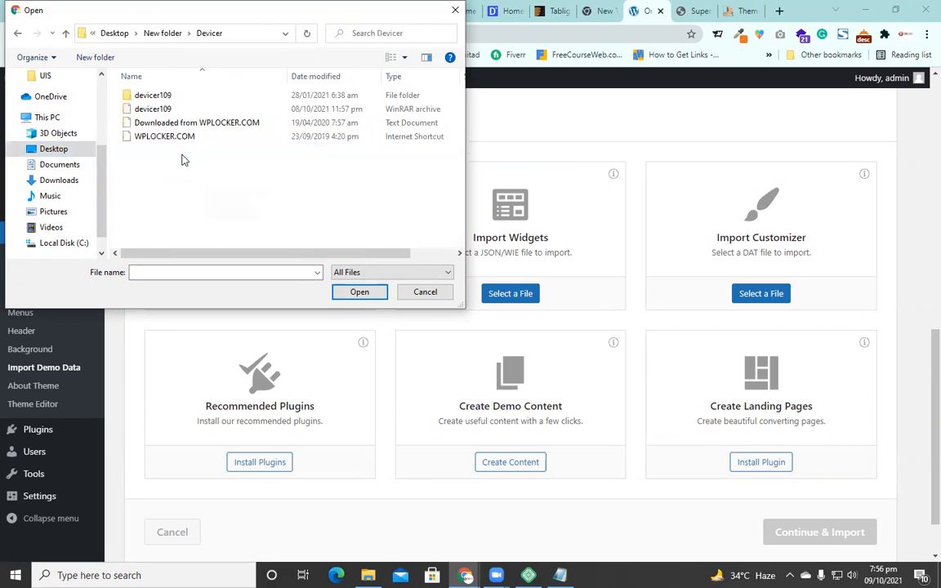
double_click(180, 107)
double_click(181, 98)
double_click(181, 98)
double_click(180, 97)
click(180, 96)
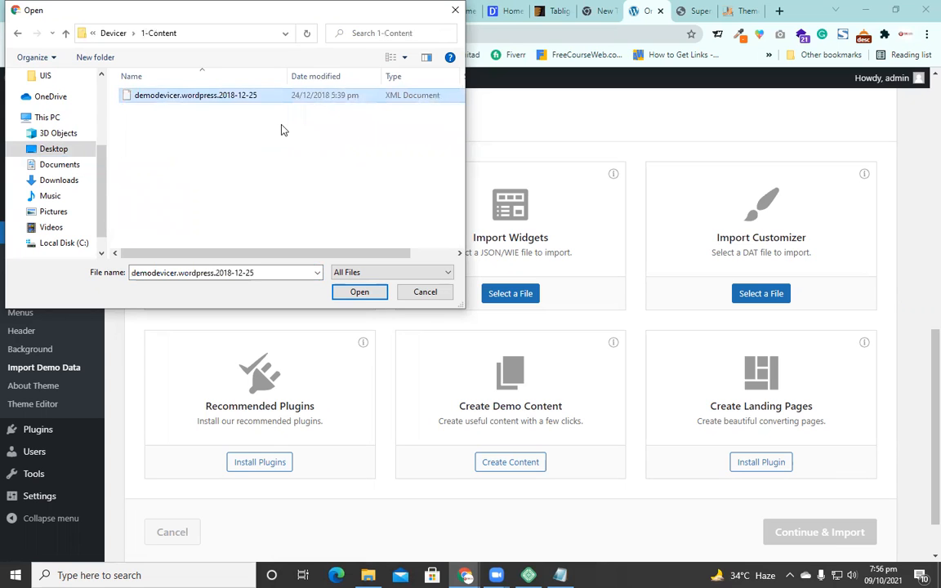
click(343, 294)
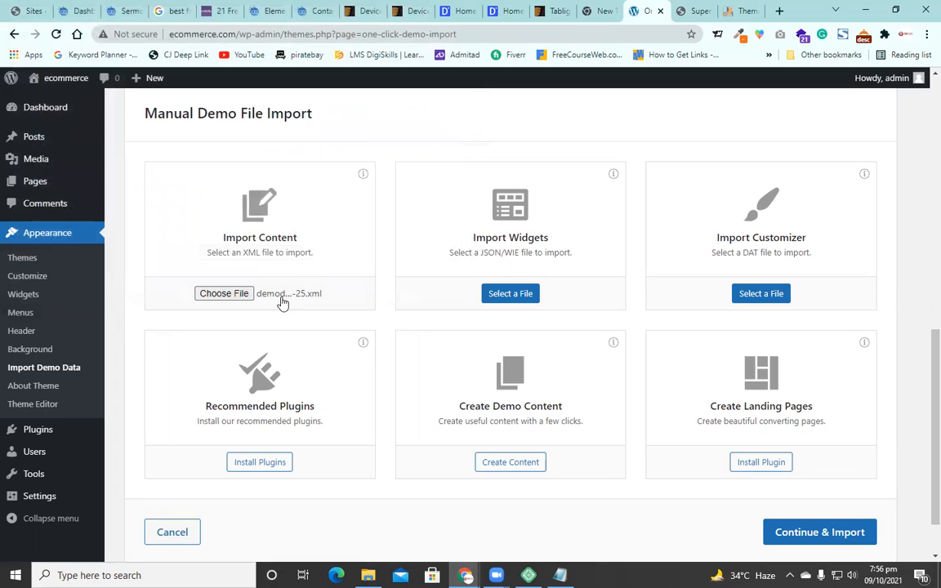
scroll(295, 330, down, 1)
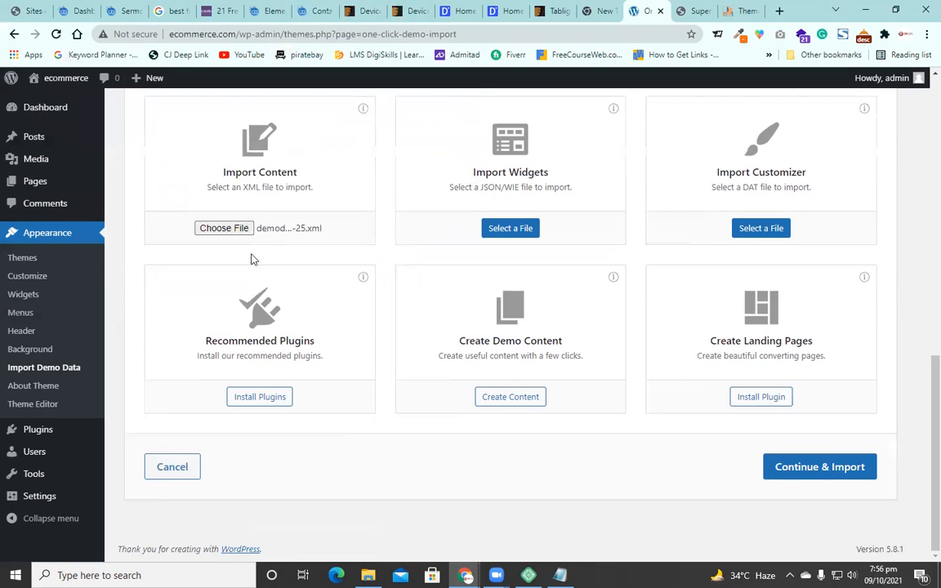
- Start the Supermarket demo content import with Continue & Import, then bring up Local
click(830, 475)
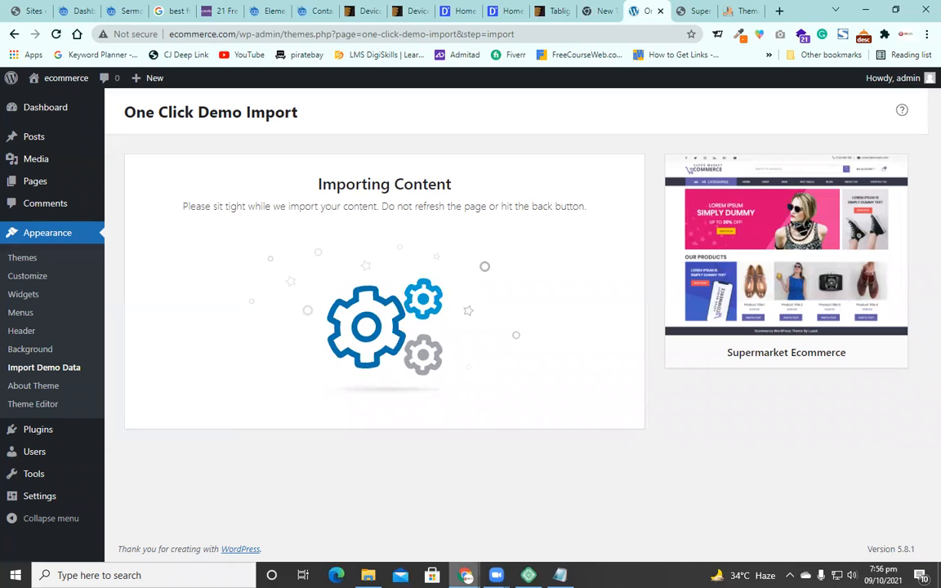
click(528, 575)
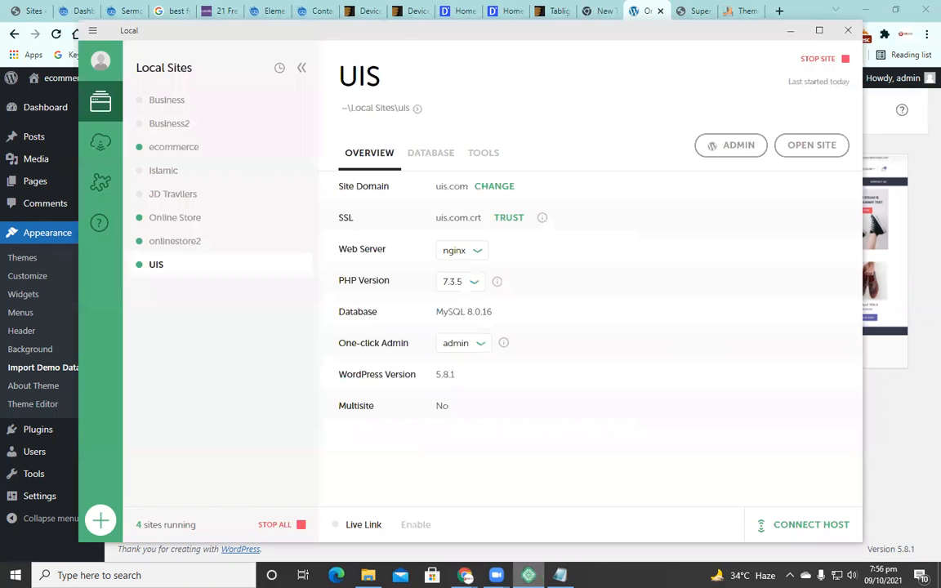
- Select onlinestore2 in Local, set One-click Admin to the admin user, and launch its WordPress admin
click(188, 220)
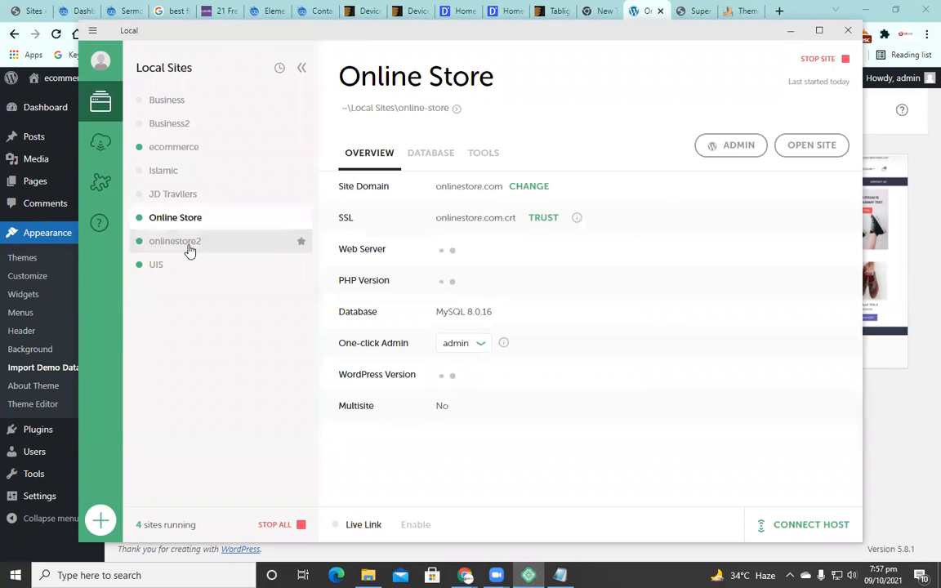
click(186, 243)
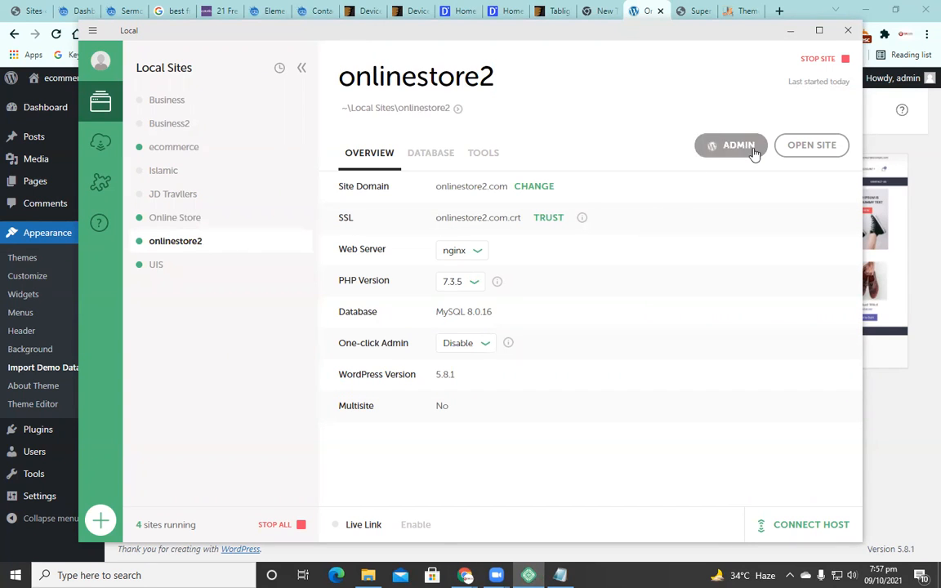
click(469, 346)
click(454, 386)
click(730, 145)
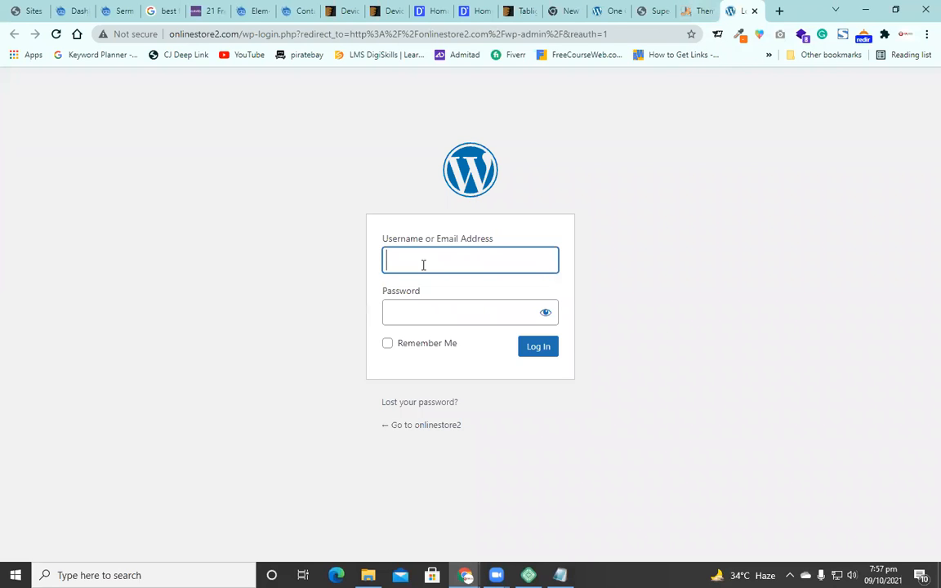
- Log in to onlinestore2 with the admin account's username and password
text(admin)
key(Tab)
text(*****)
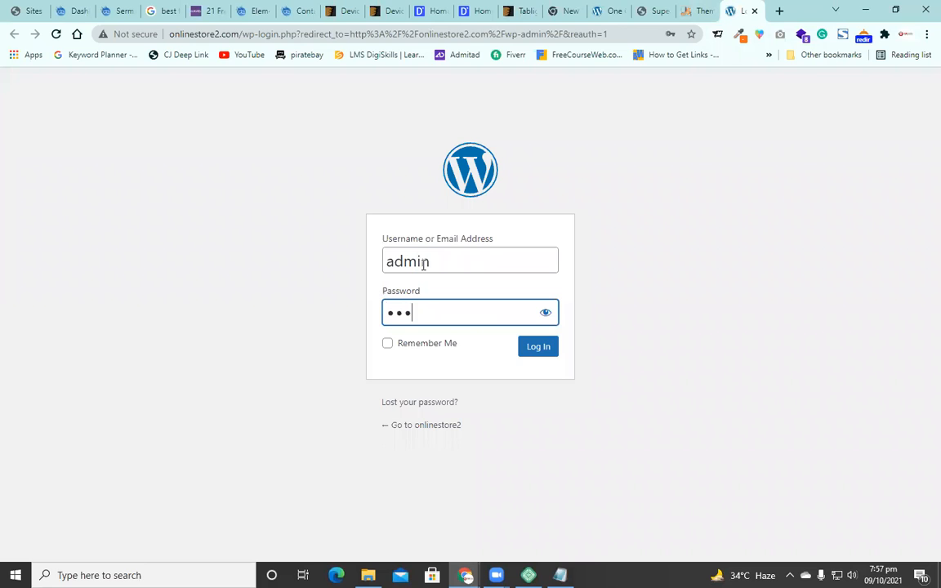
key(Return)
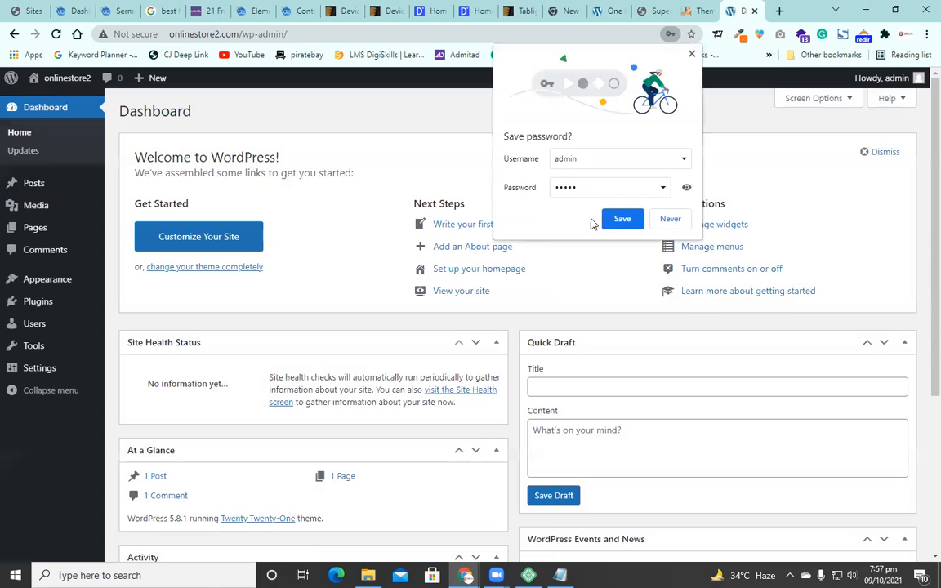
- Go to Appearance > Themes, dismiss Chrome's save-password bubble, and browse Add New themes
click(619, 218)
mouse_move(32, 278)
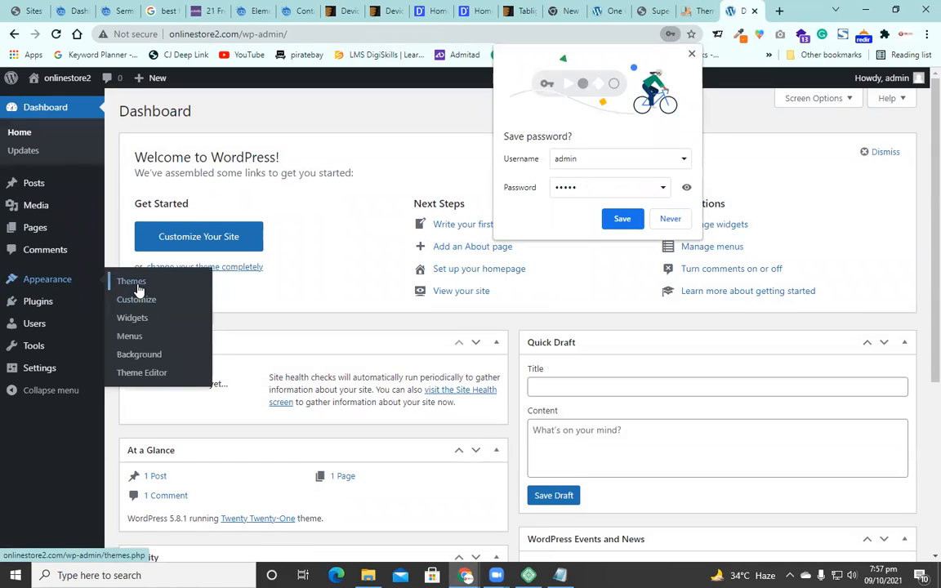
click(127, 276)
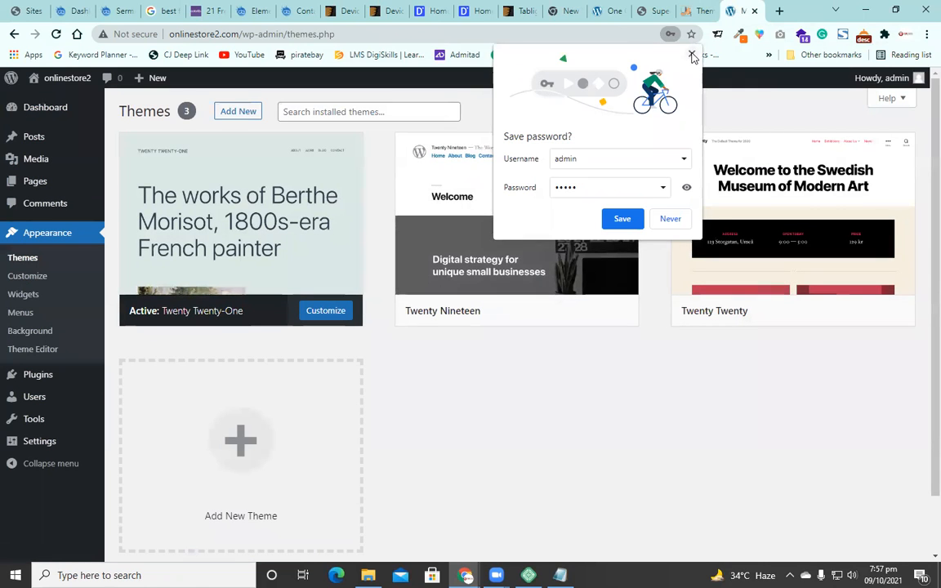
click(691, 54)
click(242, 119)
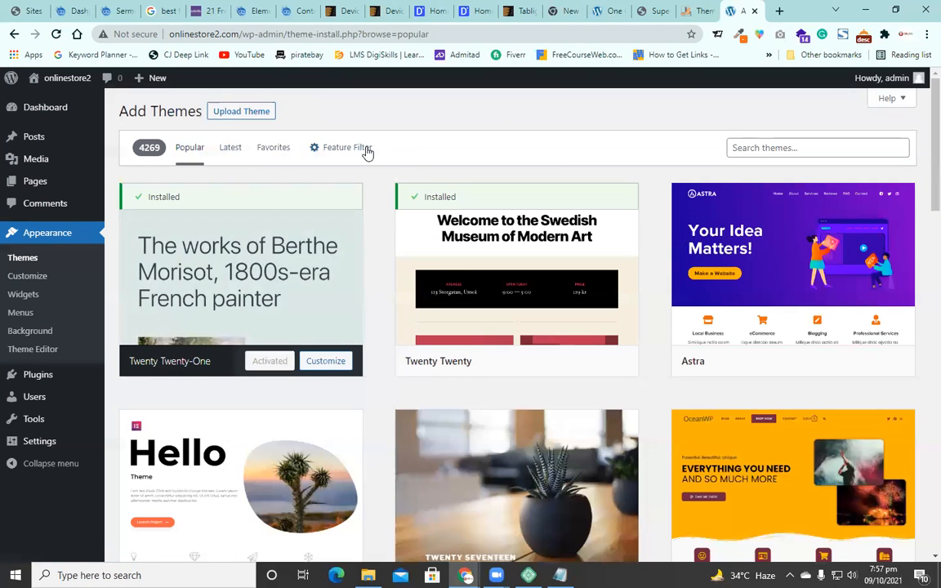
- Install the Astra theme from the popular themes list and activate it on onlinestore2
mouse_move(796, 269)
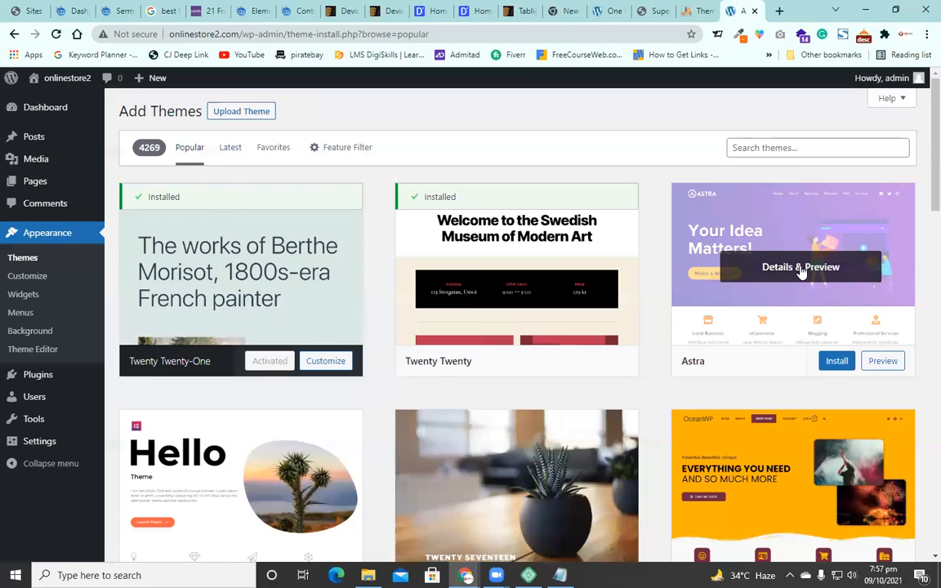
scroll(772, 288, down, 3)
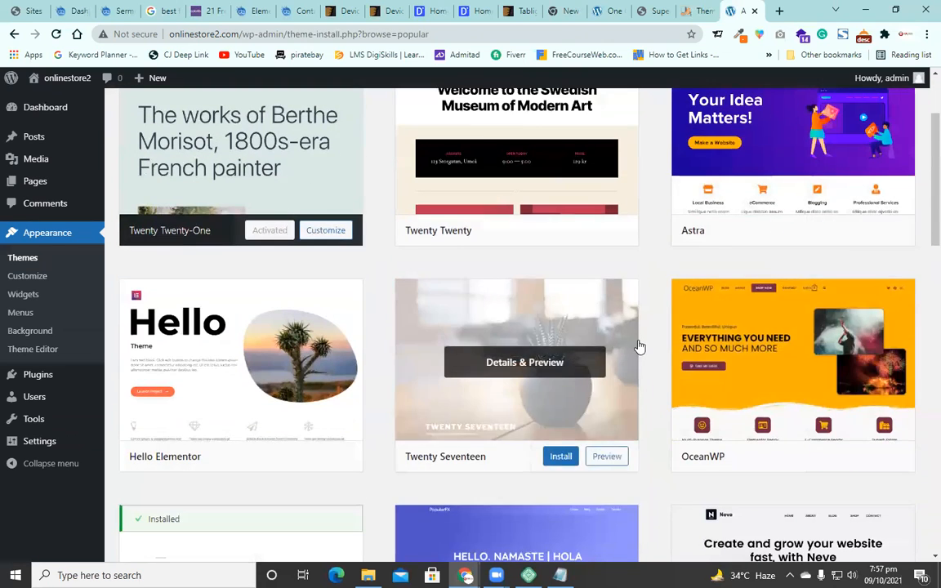
scroll(636, 347, up, 3)
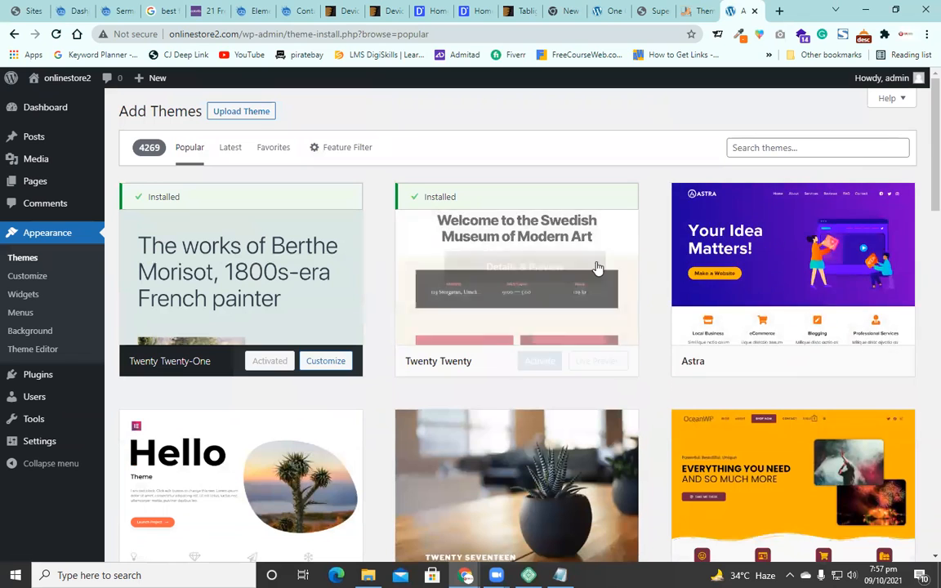
scroll(719, 264, down, 1)
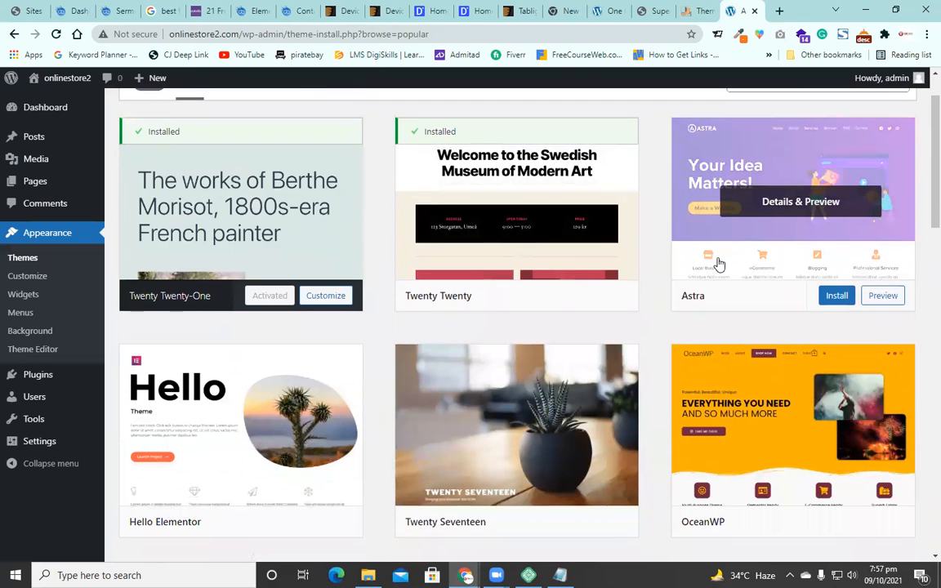
click(842, 297)
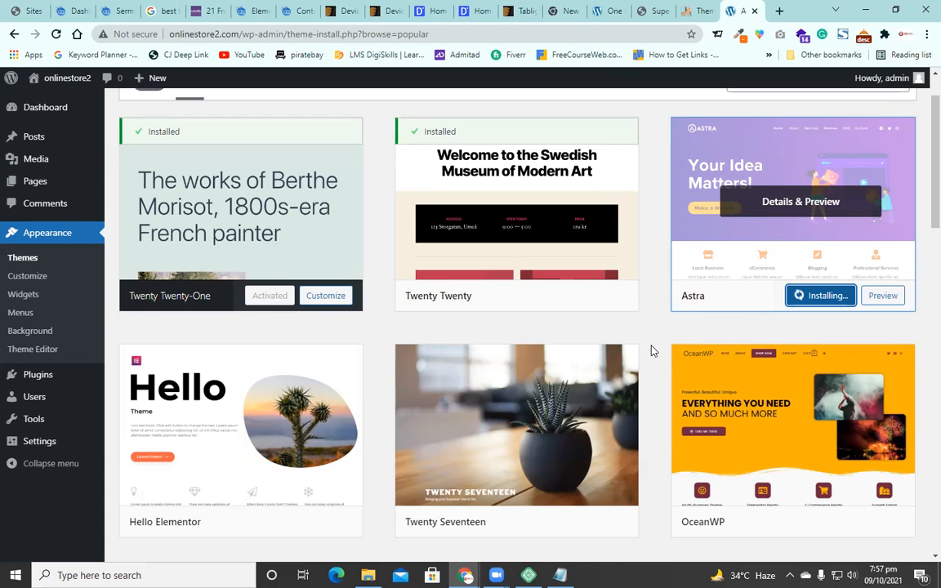
scroll(571, 327, down, 1)
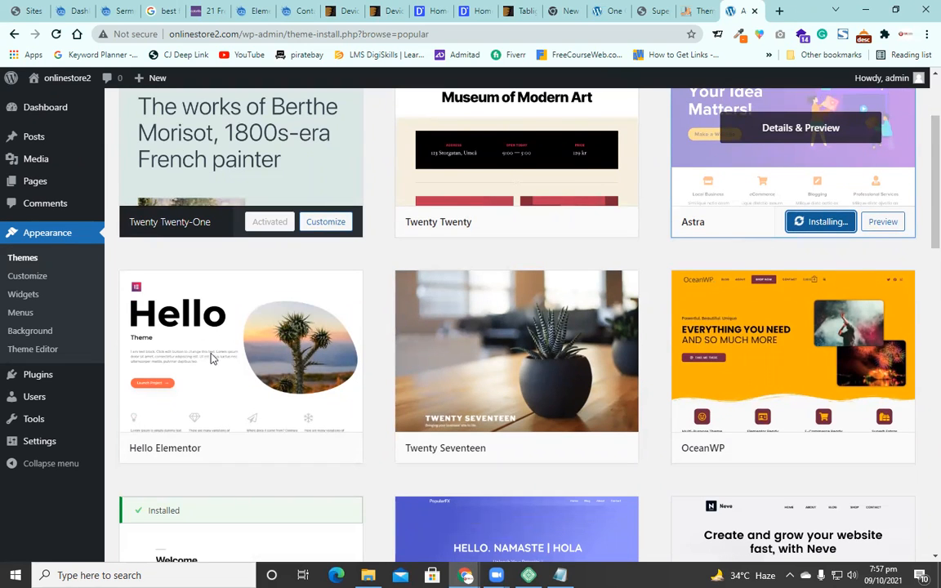
scroll(211, 358, down, 3)
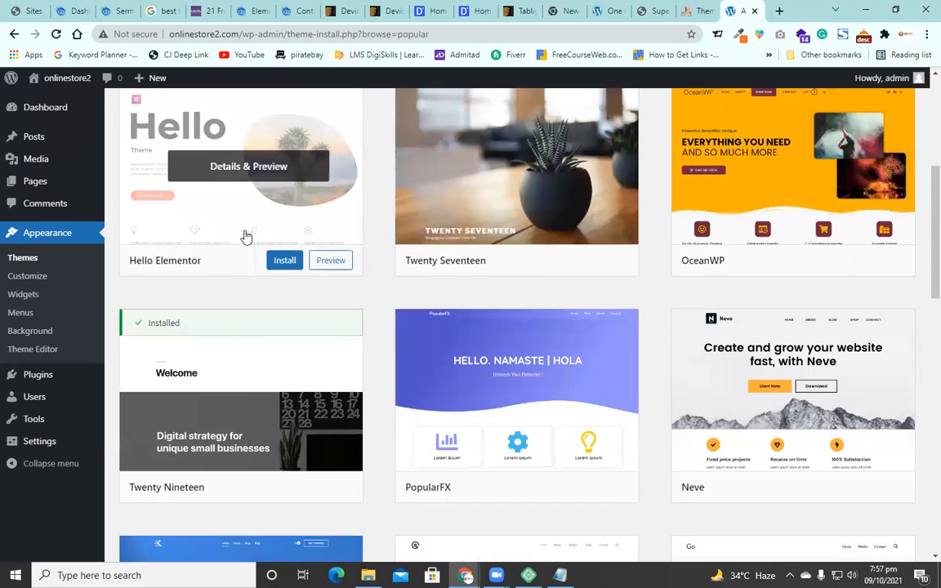
scroll(282, 267, up, 2)
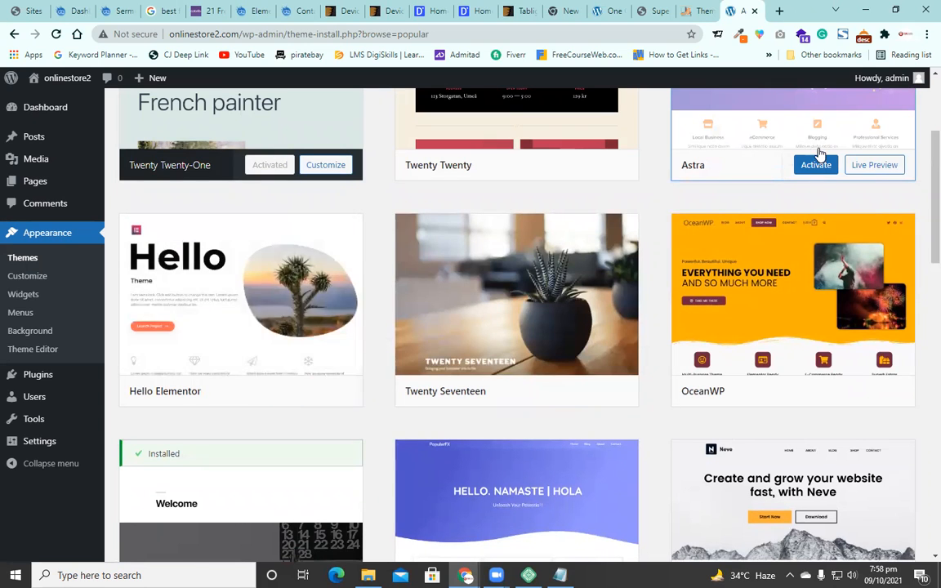
scroll(719, 314, up, 1)
click(816, 297)
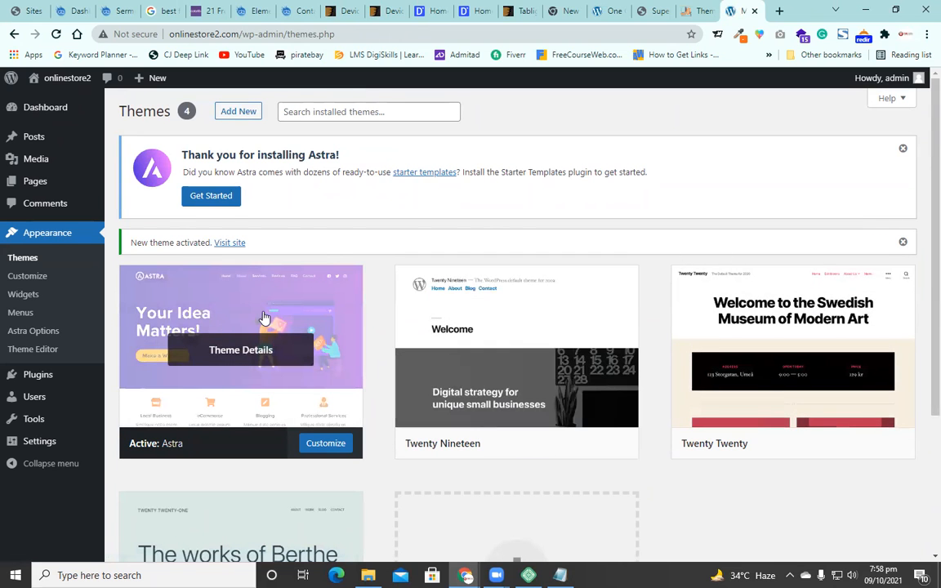
- Follow the Astra notice's 'starter templates' link to wpastra.com's 180+ ready-to-import websites
scroll(262, 320, down, 3)
scroll(266, 316, up, 3)
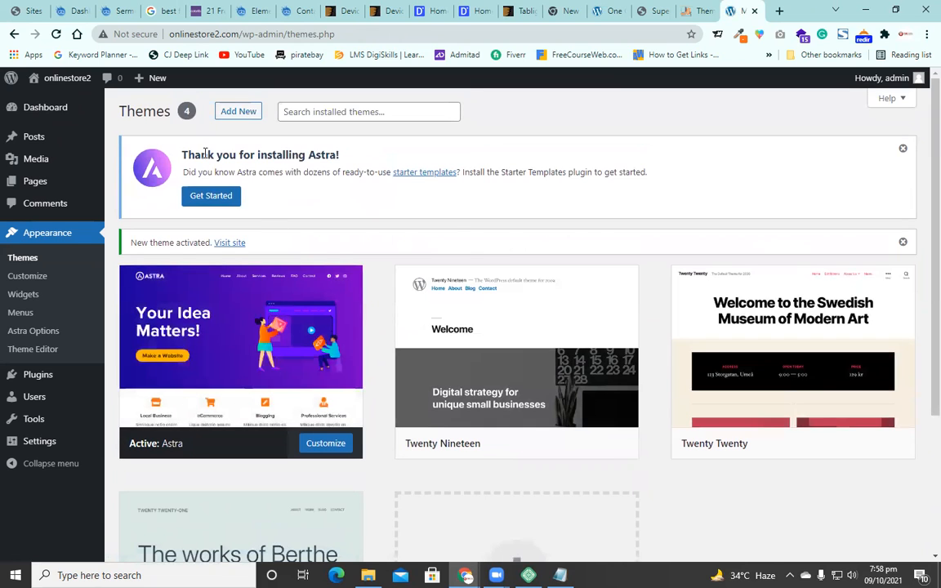
drag(203, 157, 292, 155)
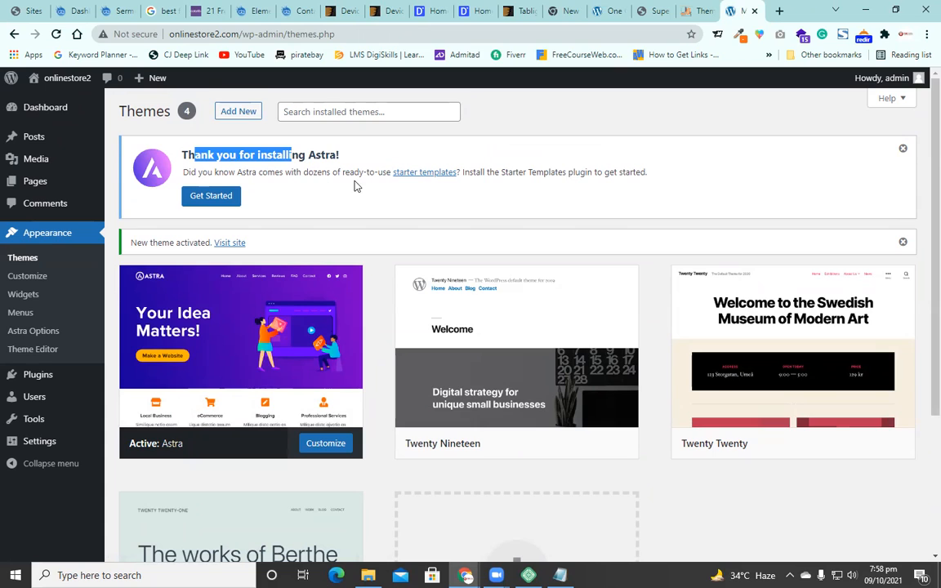
click(422, 182)
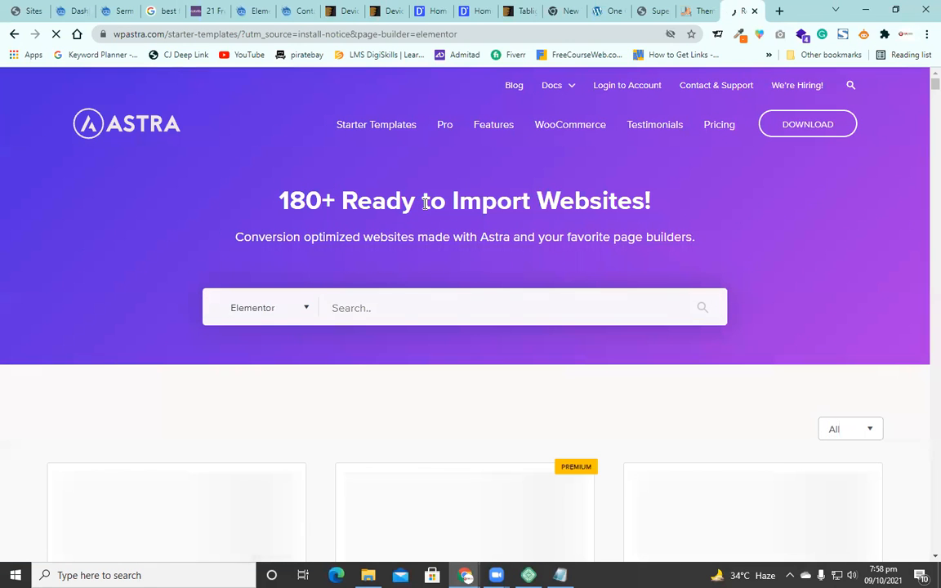
- Scroll through the Astra starter templates gallery, then go back to the WordPress Themes page
scroll(224, 196, down, 4)
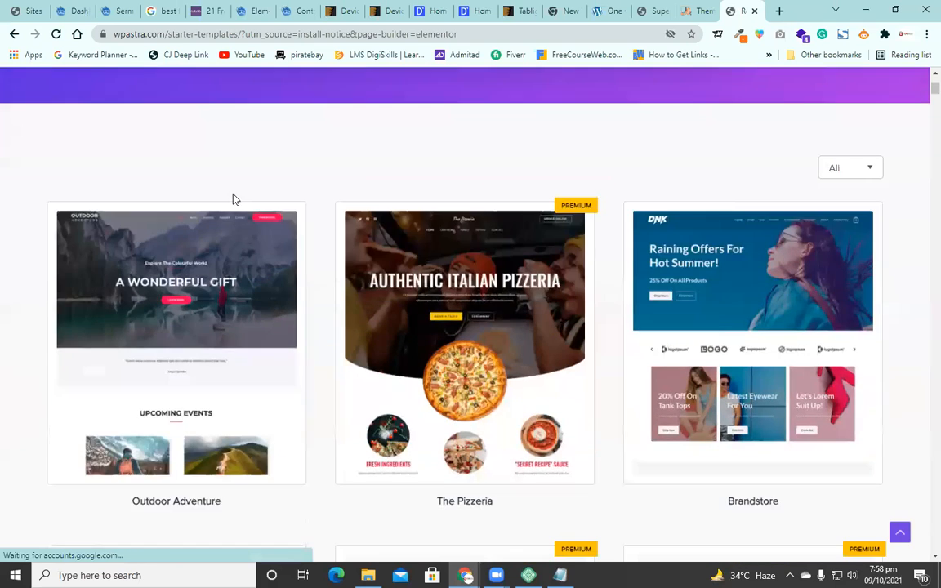
scroll(216, 261, down, 2)
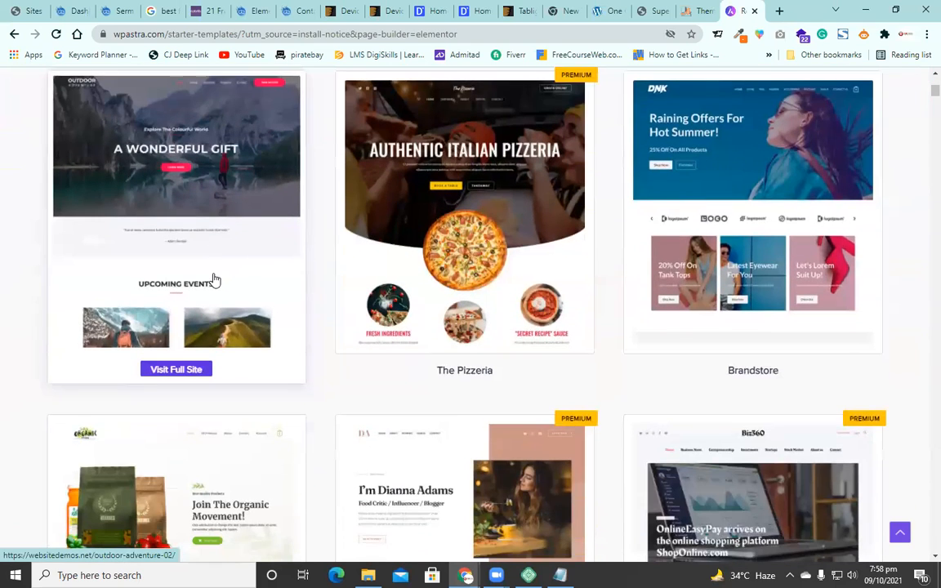
scroll(245, 283, up, 4)
scroll(248, 284, up, 2)
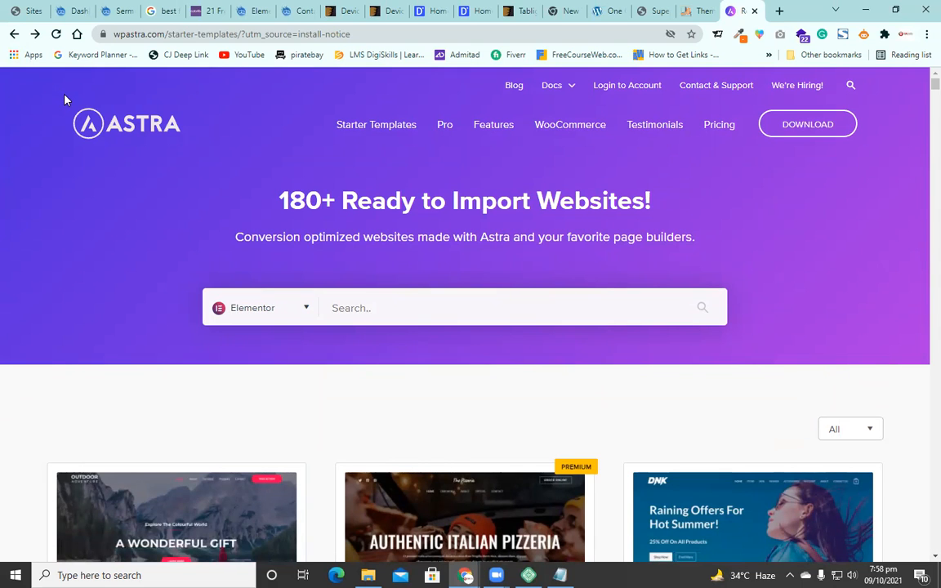
click(14, 35)
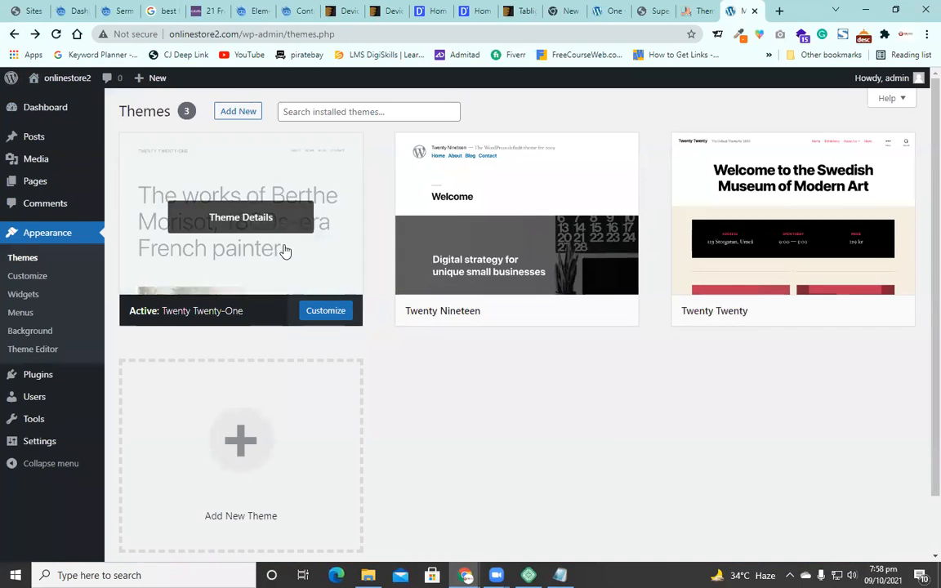
- From the Dashboard, install Starter Templates via Astra's Get Started, then return to the colorlib article
click(75, 283)
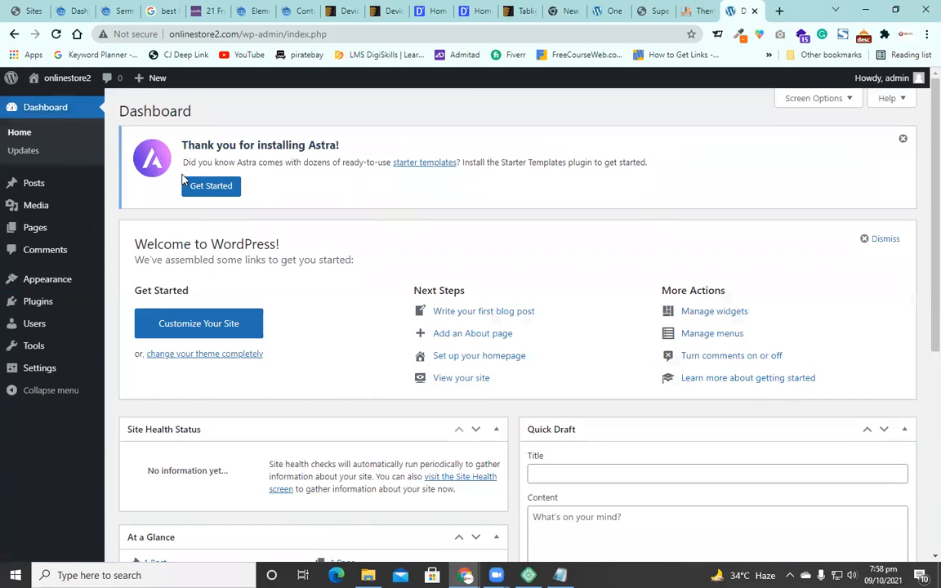
click(210, 187)
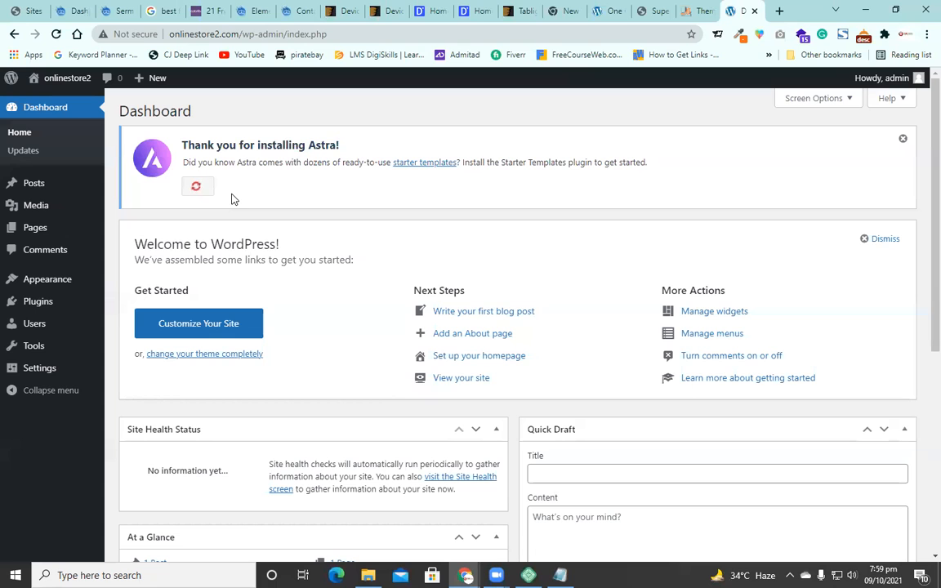
click(204, 11)
- Copy the colorlib free ecommerce themes page address
click(231, 34)
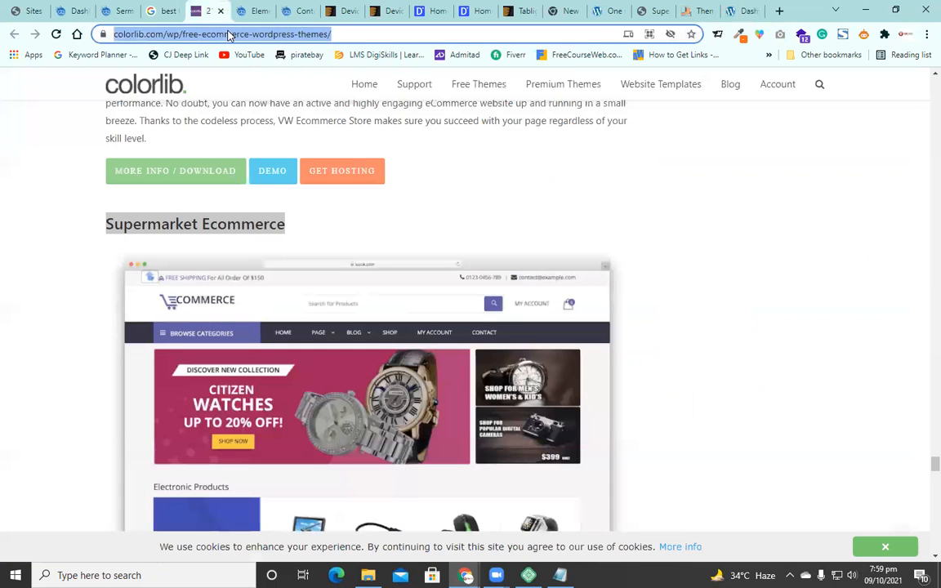
right_click(231, 33)
click(203, 34)
right_click(200, 34)
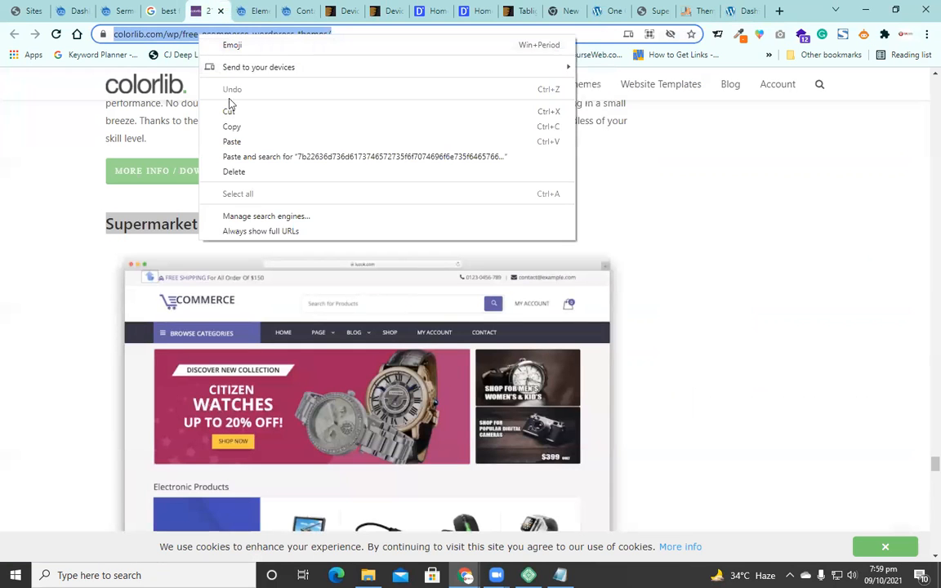
click(245, 133)
- Scroll the themes list down to Vantage, then bring up Local's onlinestore2 site overview
scroll(55, 288, down, 10)
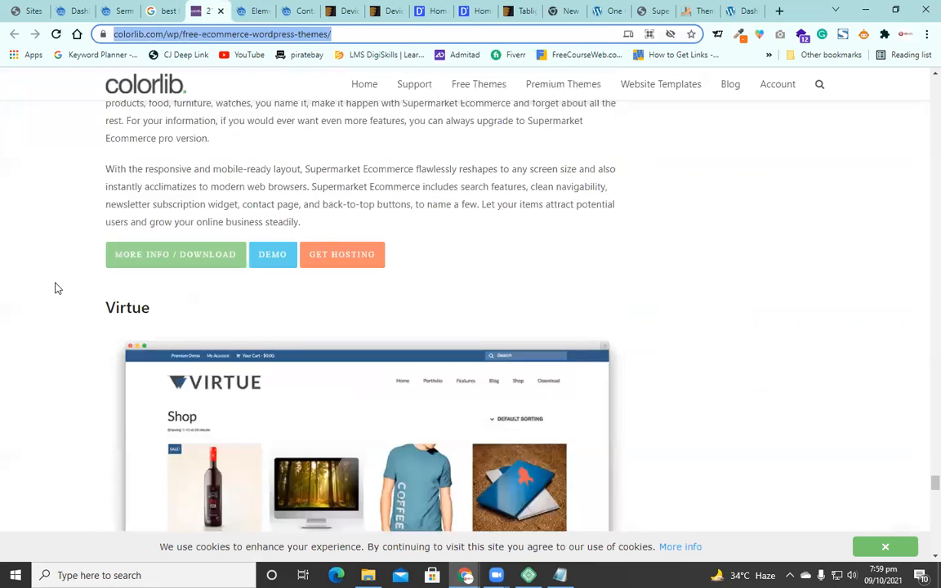
scroll(155, 283, up, 3)
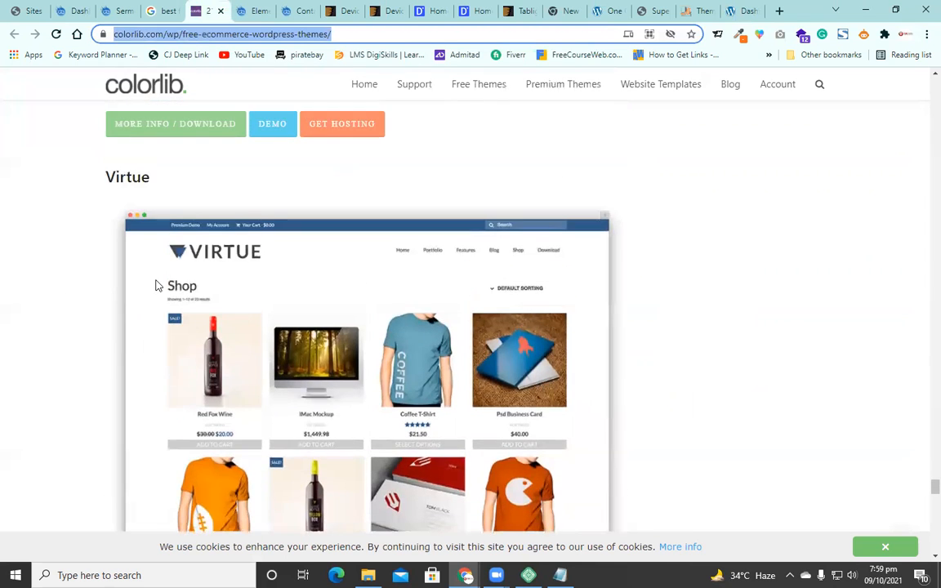
scroll(157, 284, down, 10)
scroll(157, 285, down, 1)
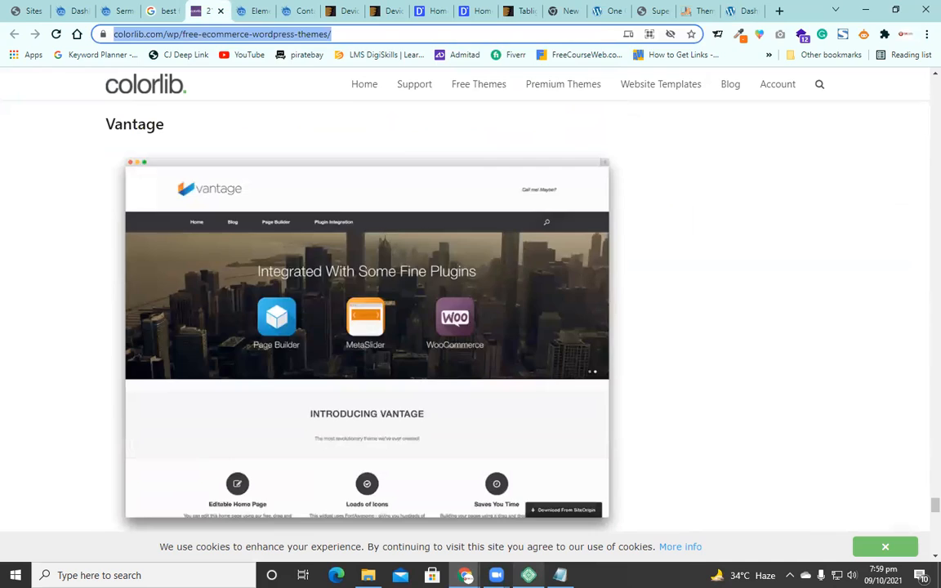
click(528, 575)
mouse_move(495, 575)
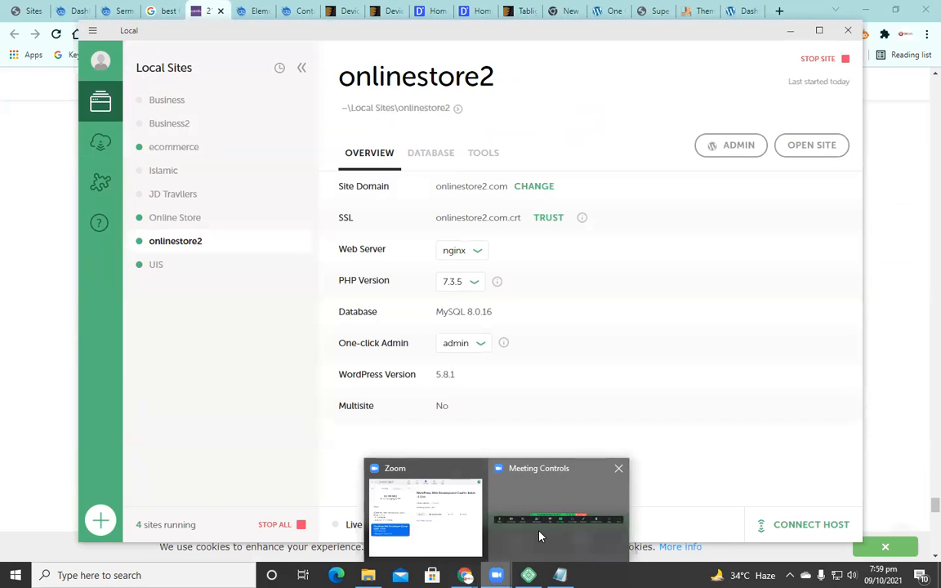
- Move the Local window out of the way to get back to the browser
click(539, 536)
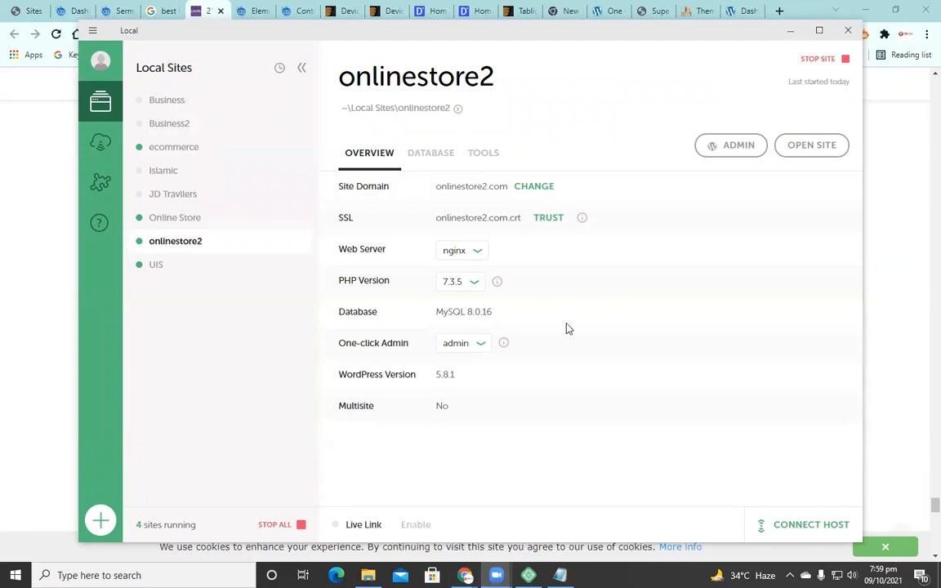
- Minimize Local and return to the One Click Demo Import tab, still importing Supermarket Ecommerce
click(789, 30)
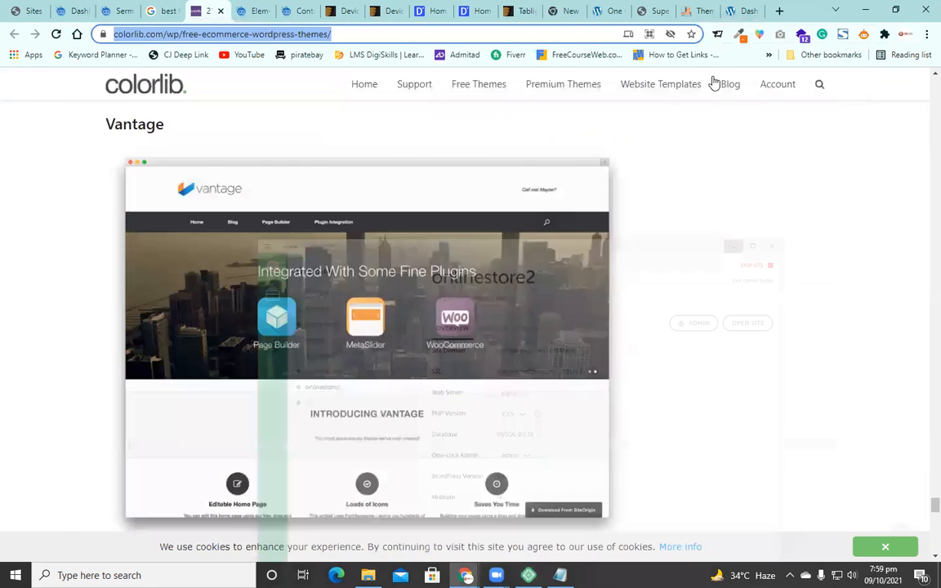
click(743, 11)
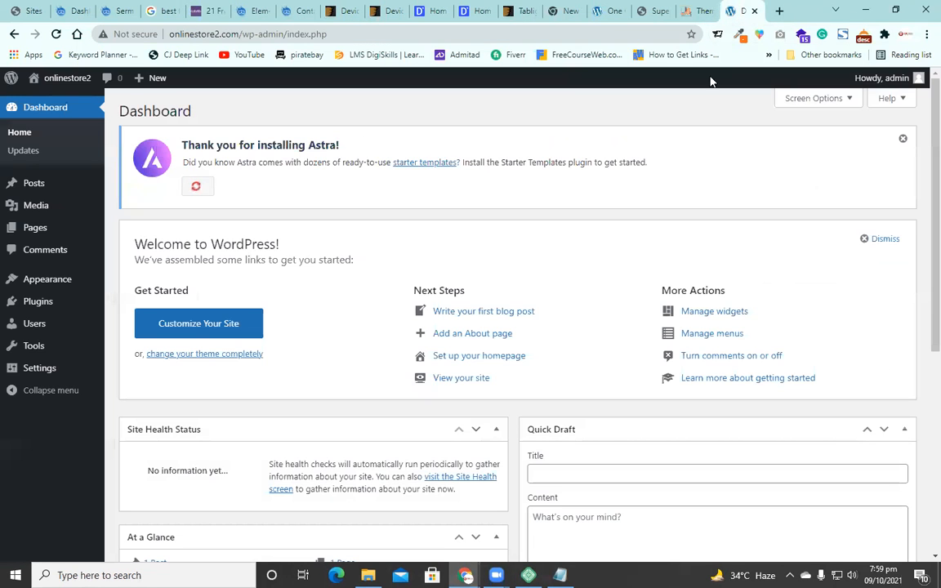
click(649, 10)
click(606, 10)
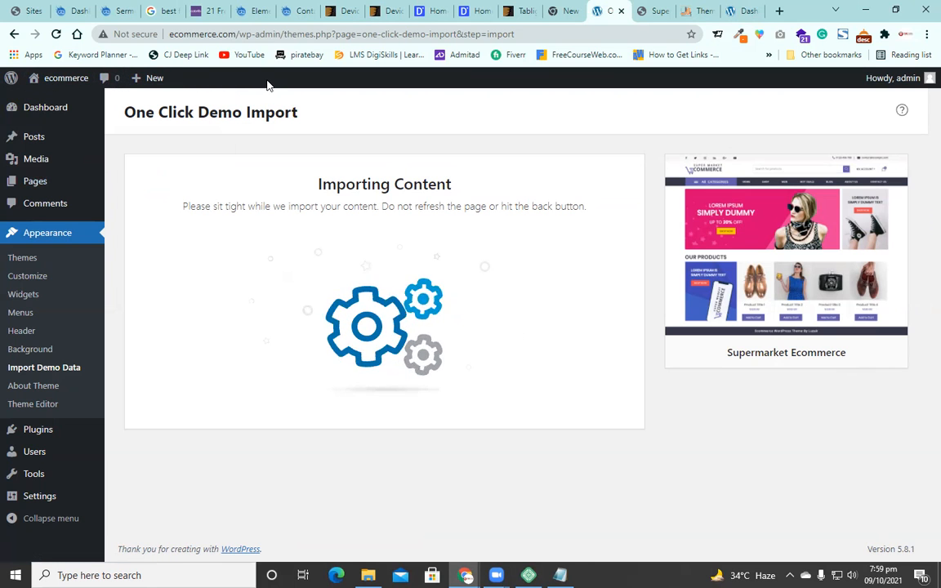
- Browse the Supermarket Ecommerce demo site, then check on the running demo import
click(653, 11)
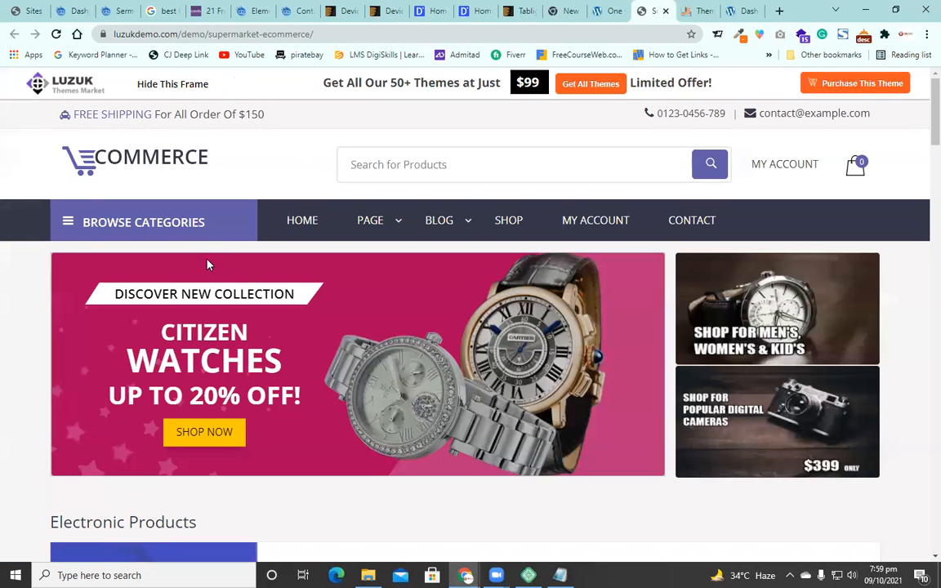
scroll(206, 265, down, 7)
scroll(208, 266, up, 3)
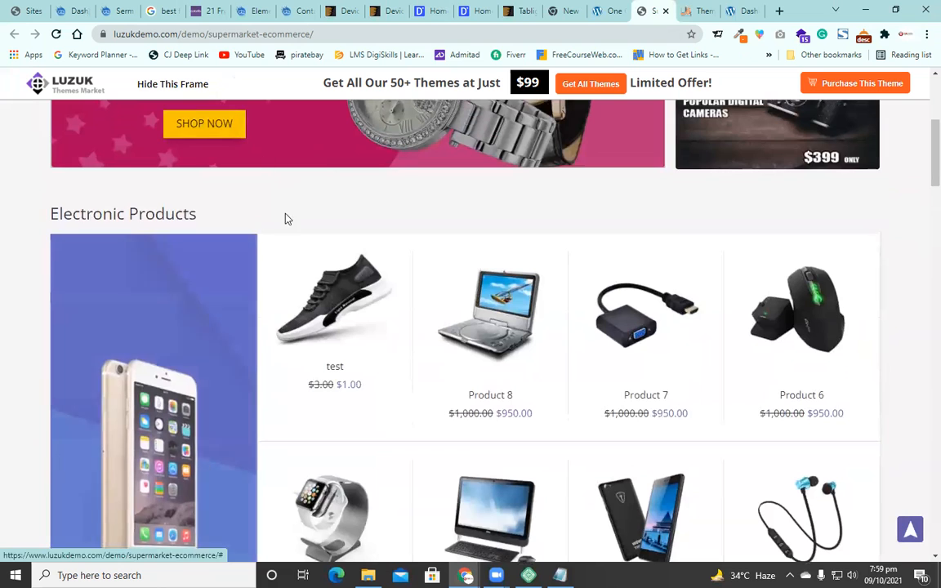
click(746, 11)
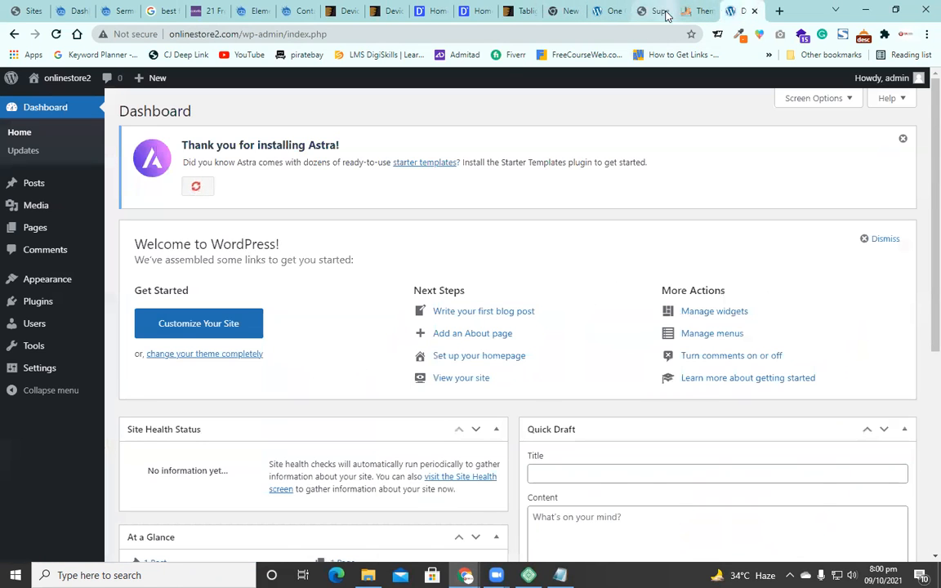
click(661, 12)
scroll(284, 216, up, 4)
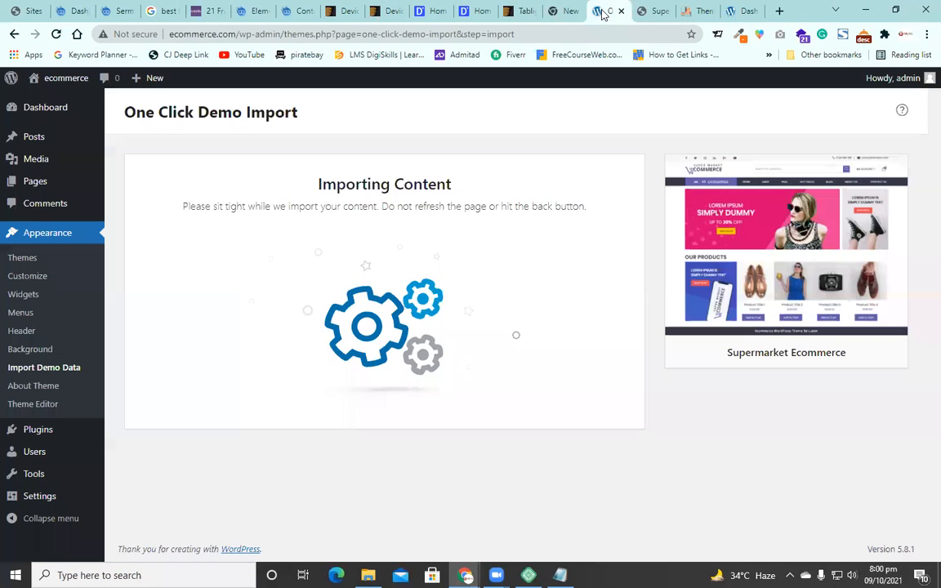
click(611, 11)
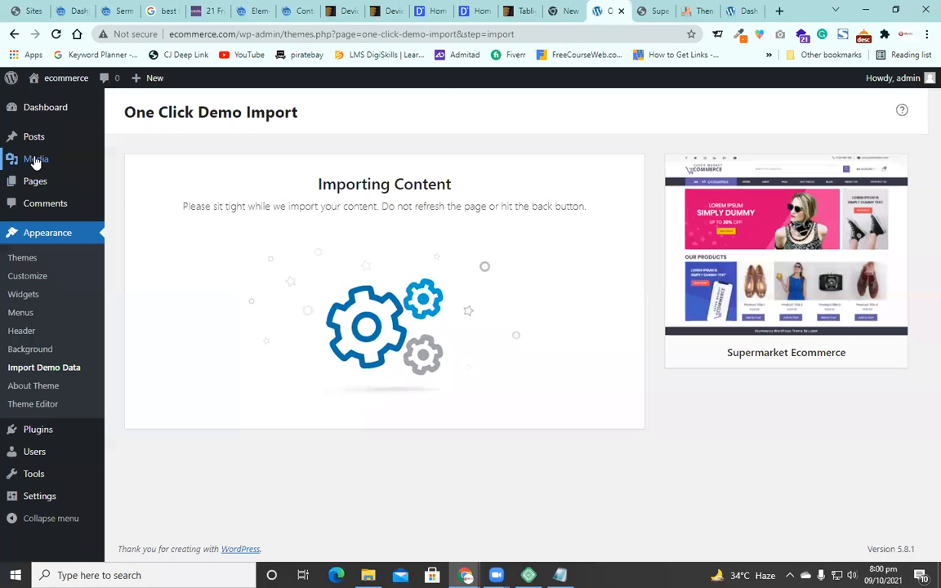
- Open Appearance > Customize in a new tab and switch to it
mouse_move(37, 191)
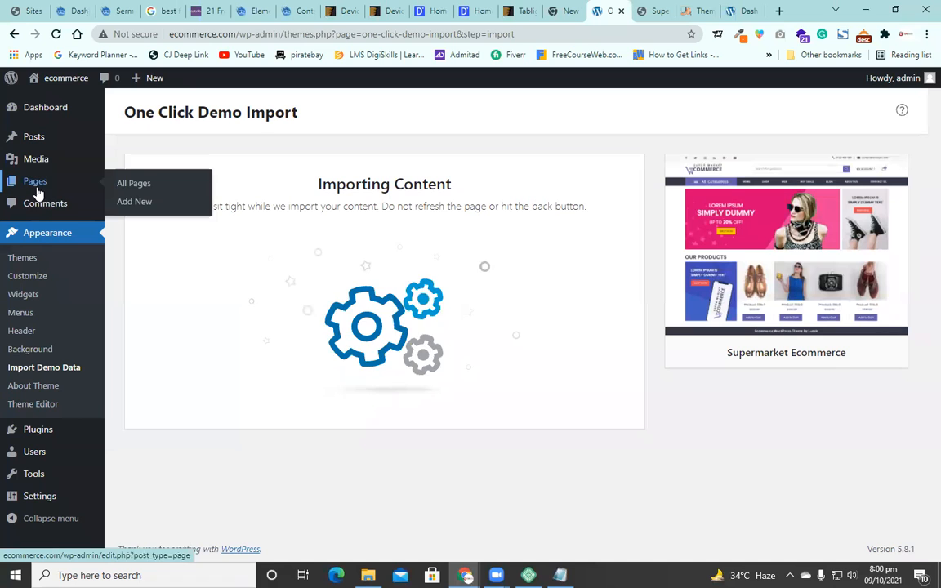
right_click(27, 278)
click(74, 288)
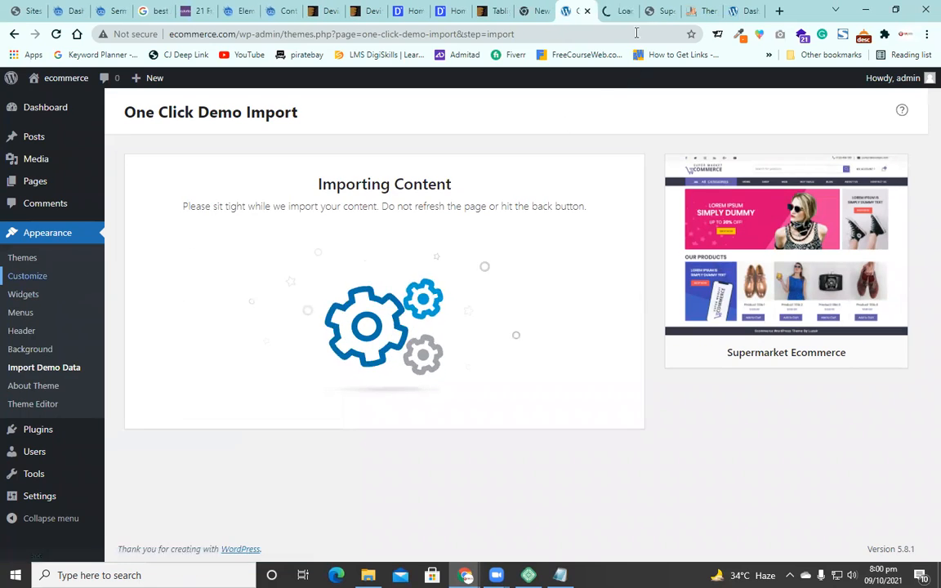
click(618, 11)
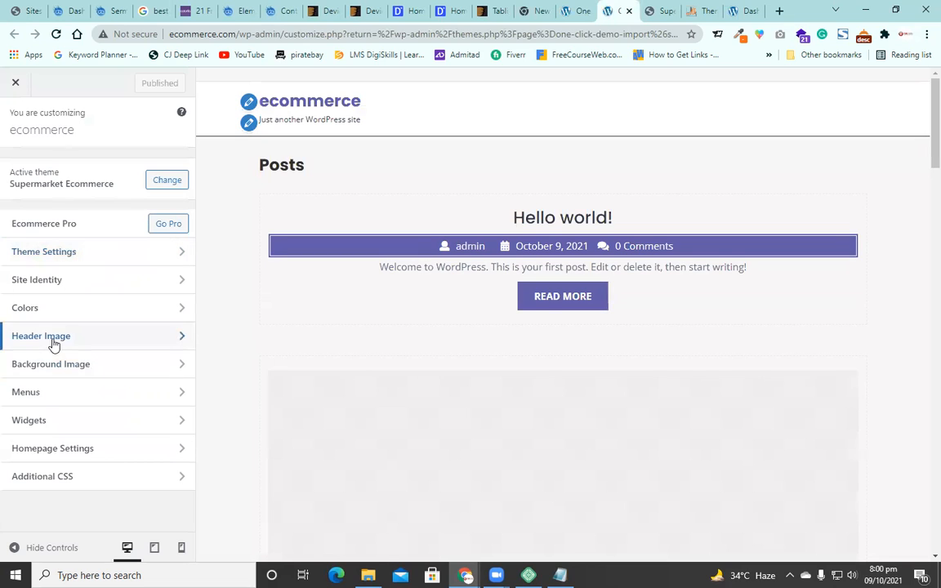
- Look through the Customizer's Header Image, Homepage Settings, General Settings and Top Bar sections
click(24, 337)
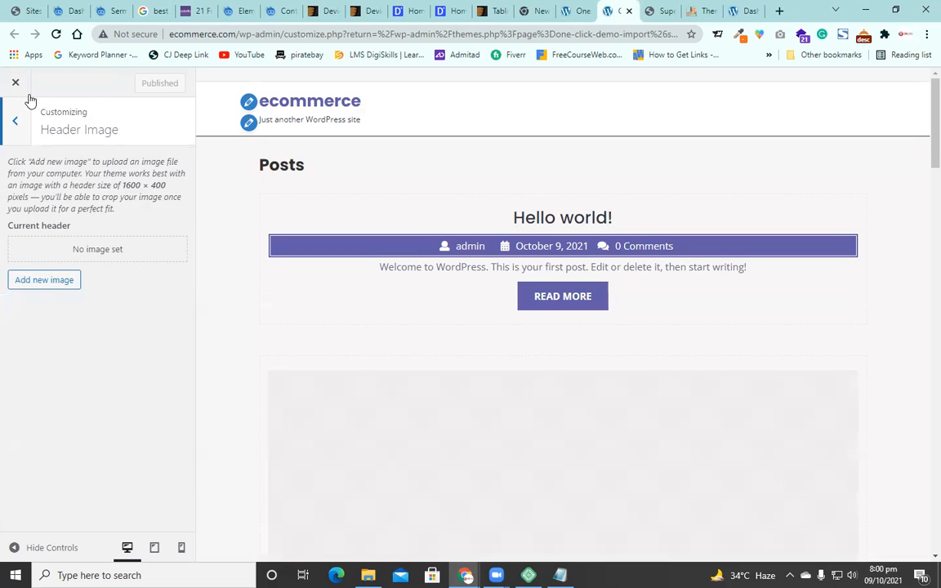
click(14, 120)
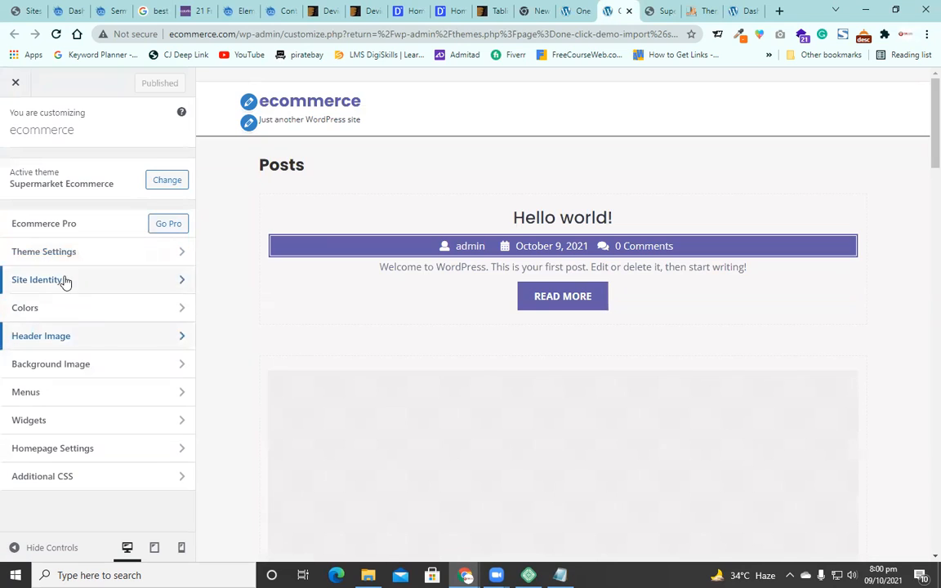
click(63, 451)
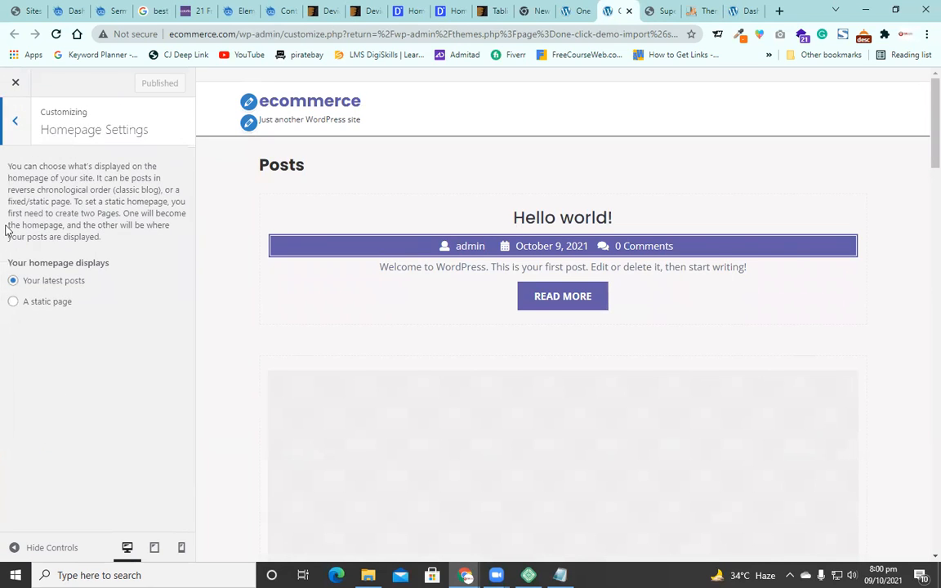
click(15, 121)
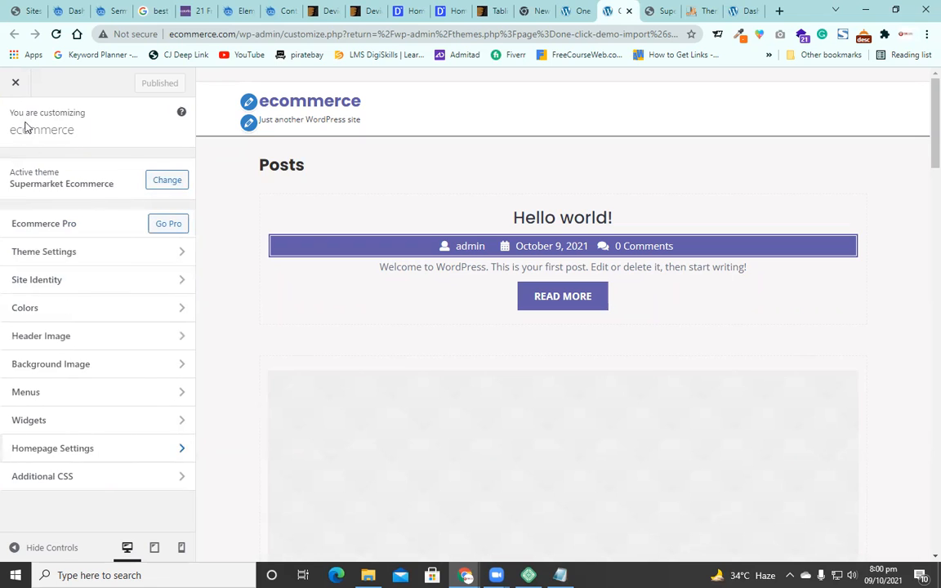
click(63, 261)
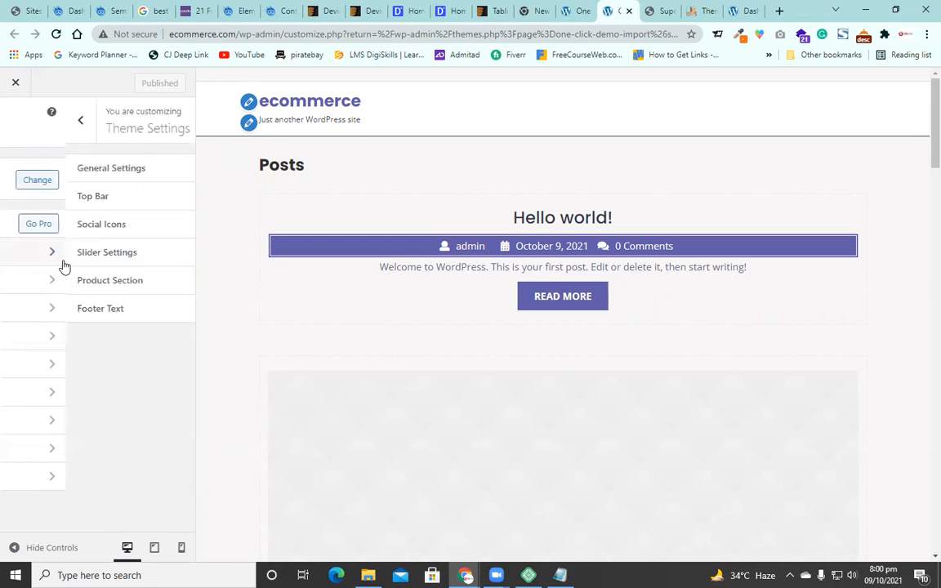
click(78, 169)
click(16, 117)
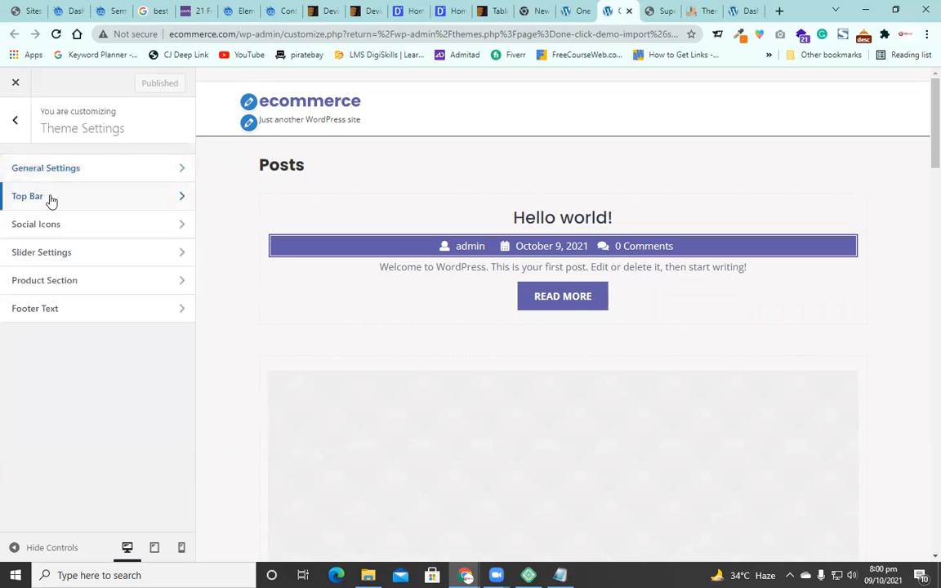
click(50, 201)
click(16, 122)
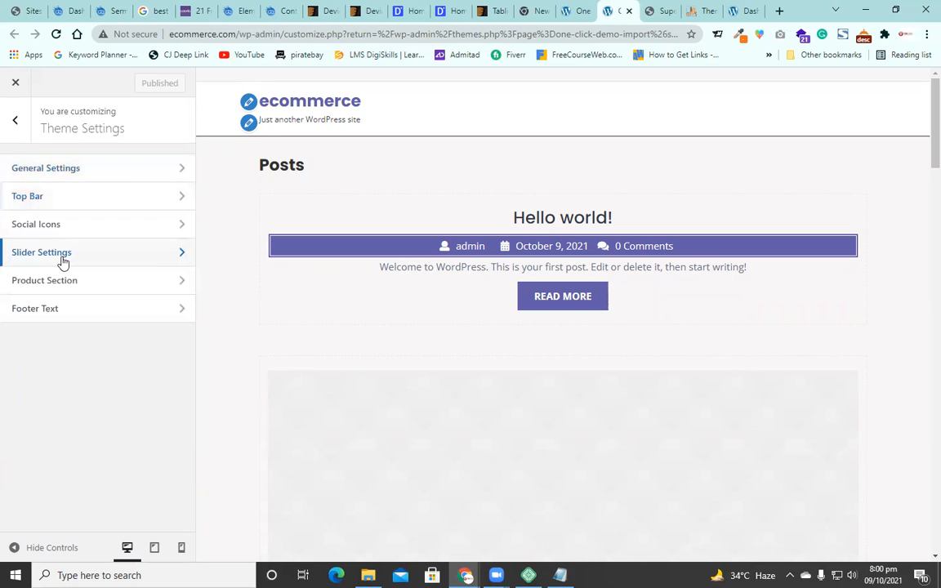
- Browse the Slider Settings slide-image page list, then return to the finished demo import tab
click(63, 261)
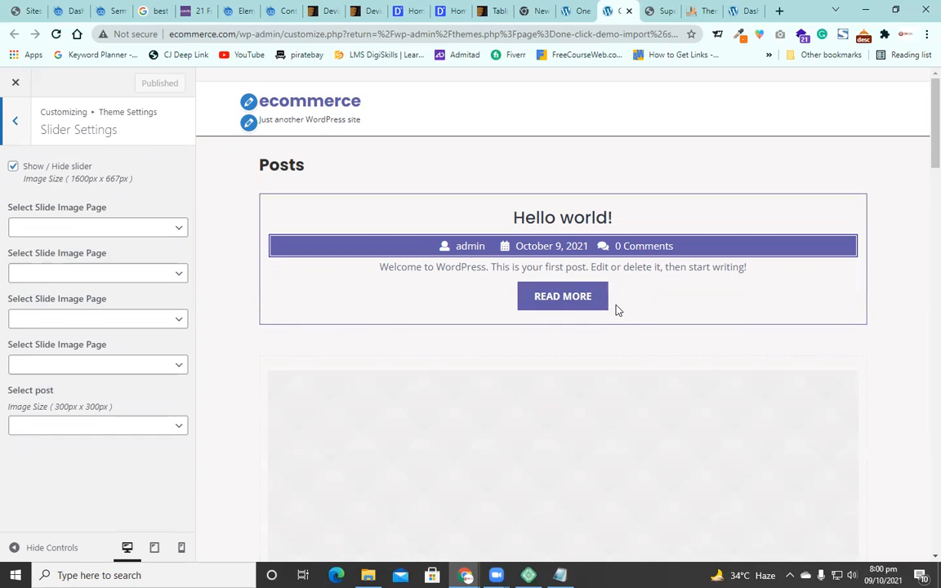
click(97, 230)
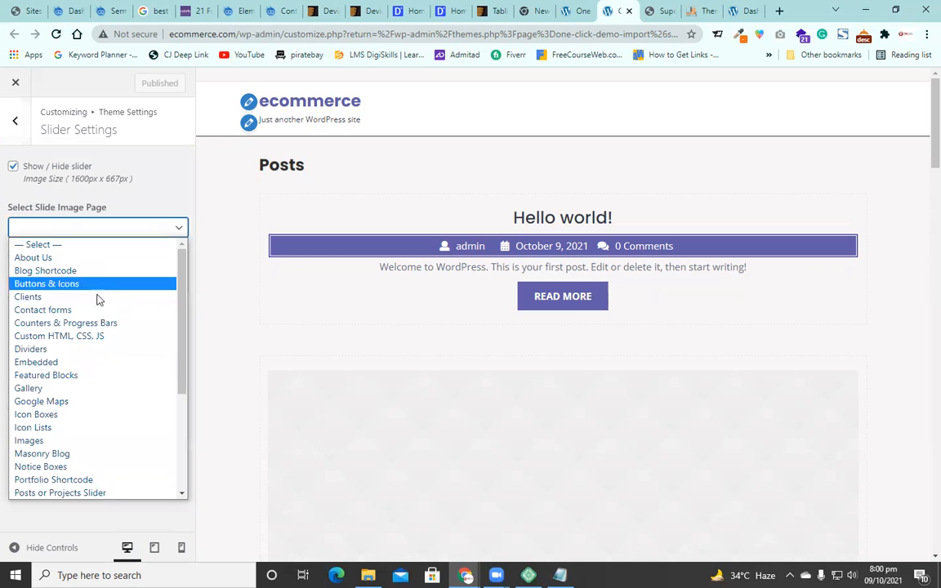
scroll(73, 361, down, 5)
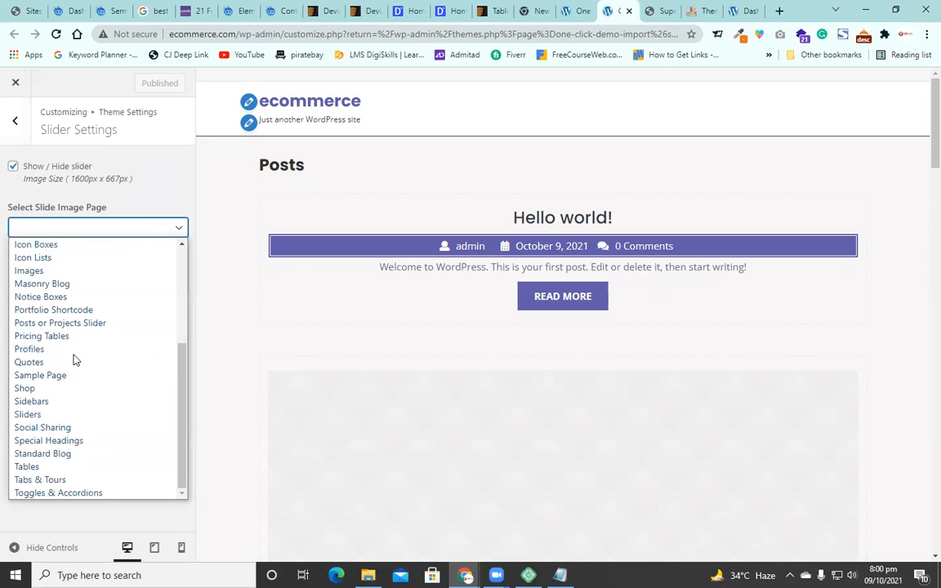
scroll(74, 360, up, 5)
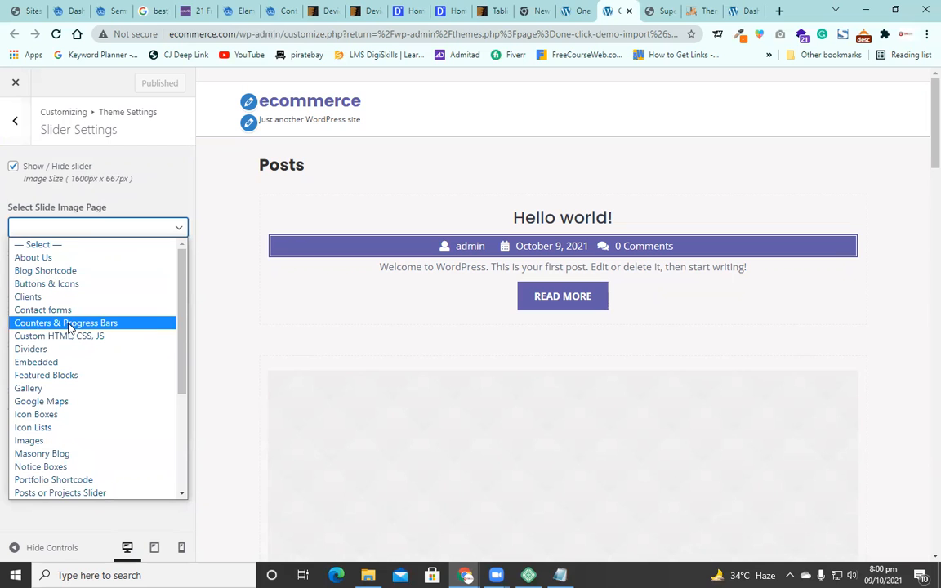
click(579, 8)
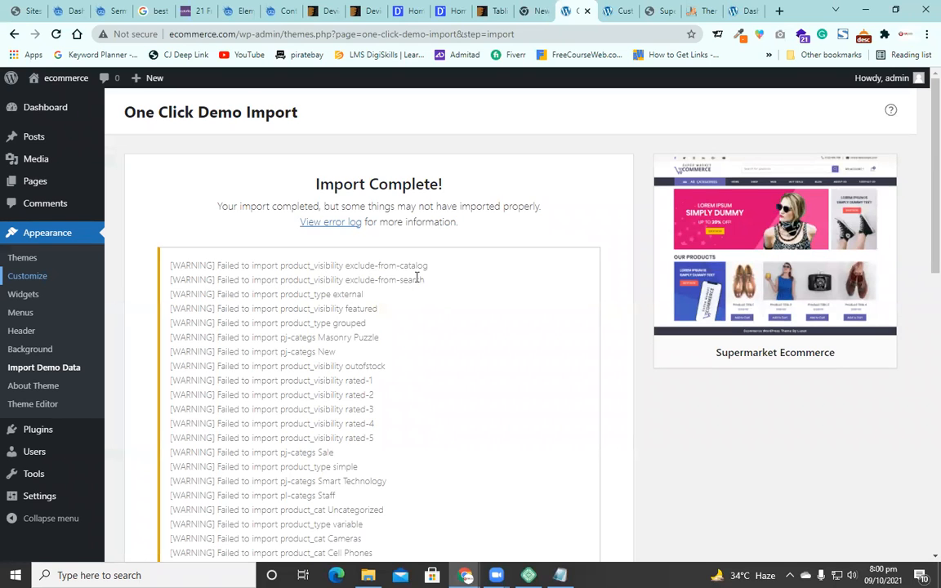
- Read through the failed product_cat term warnings and open Visit Site in a new tab
scroll(414, 282, down, 4)
scroll(414, 282, up, 4)
drag(345, 265, 428, 265)
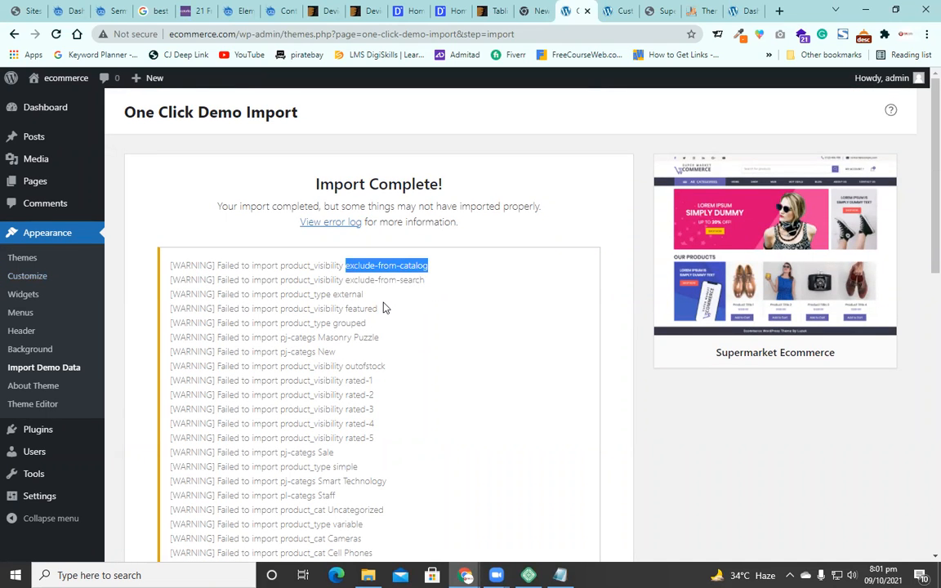
scroll(419, 266, down, 10)
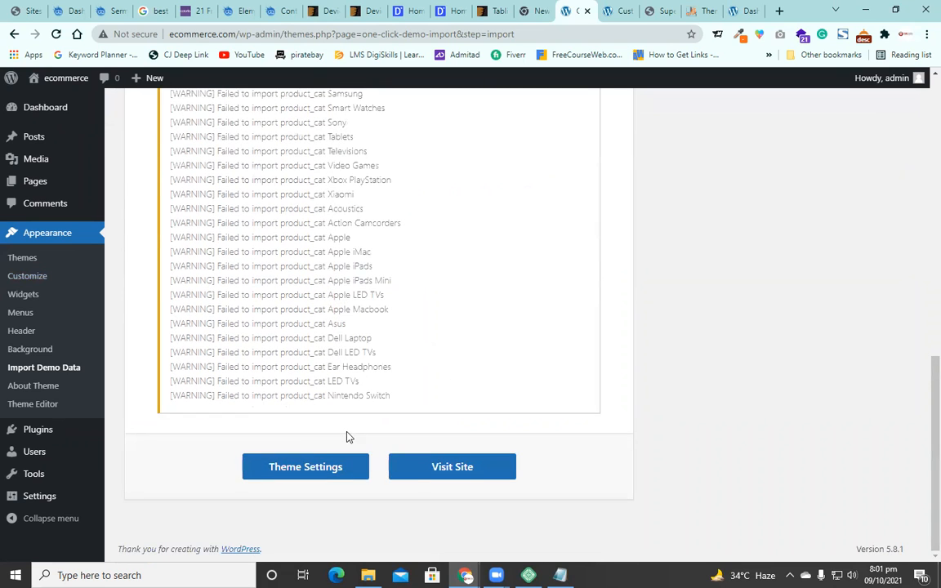
right_click(451, 467)
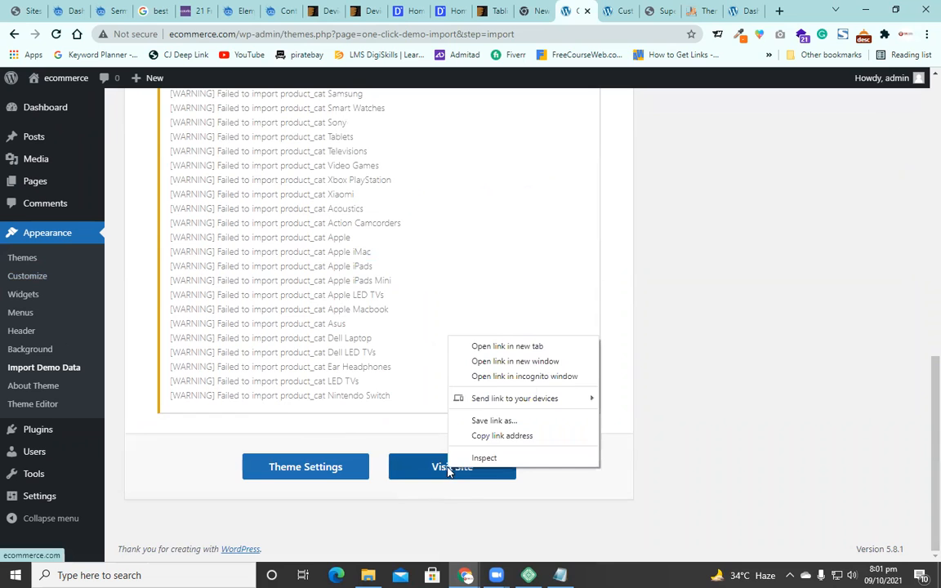
click(491, 347)
- Scroll the site's front page through posts like Hello world! and Free set of smartphone clay mockups
click(620, 10)
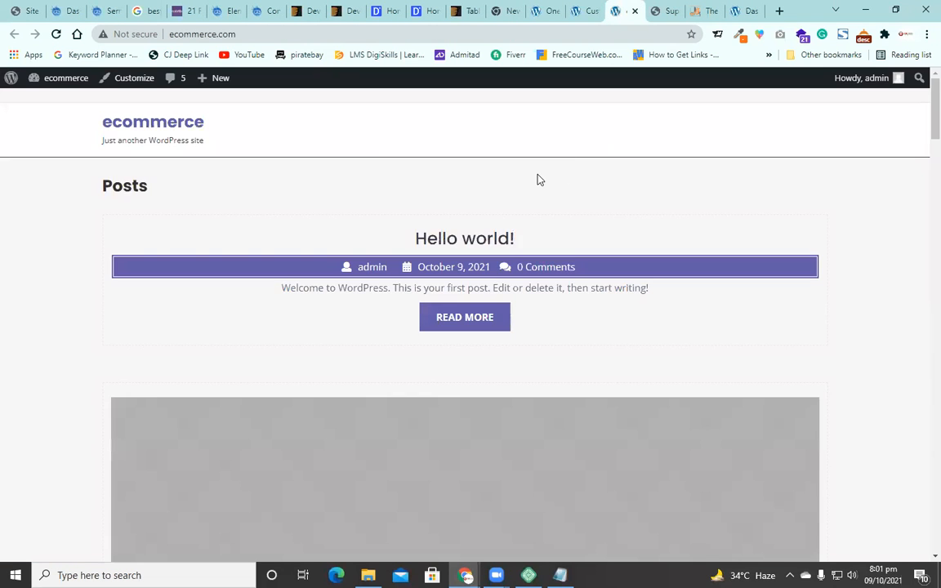
scroll(537, 177, down, 6)
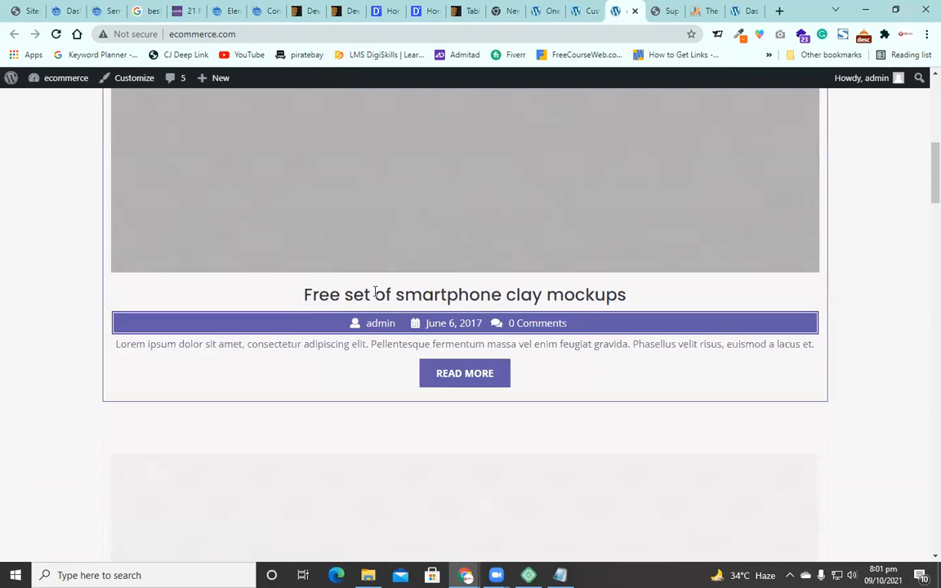
scroll(355, 309, down, 3)
scroll(353, 306, down, 4)
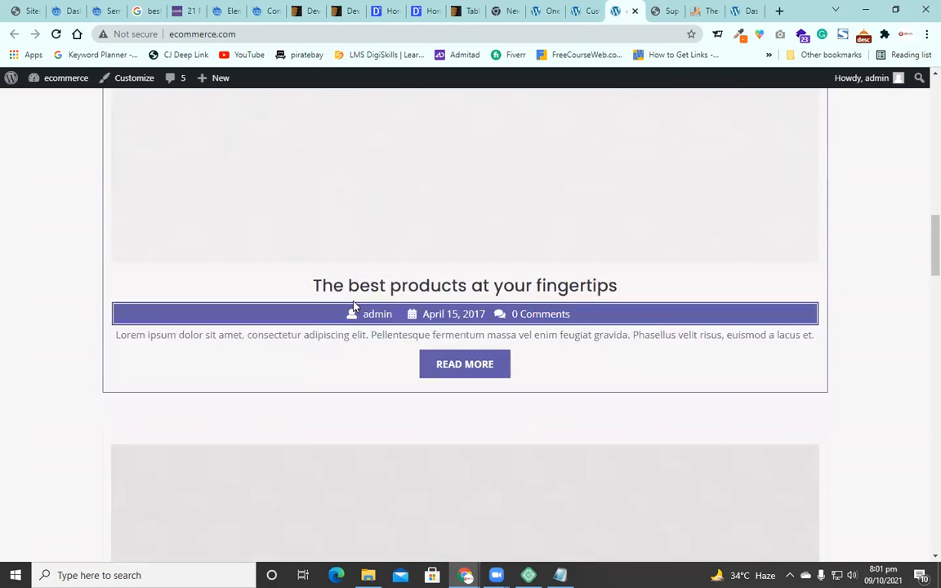
scroll(372, 302, up, 3)
scroll(371, 301, up, 10)
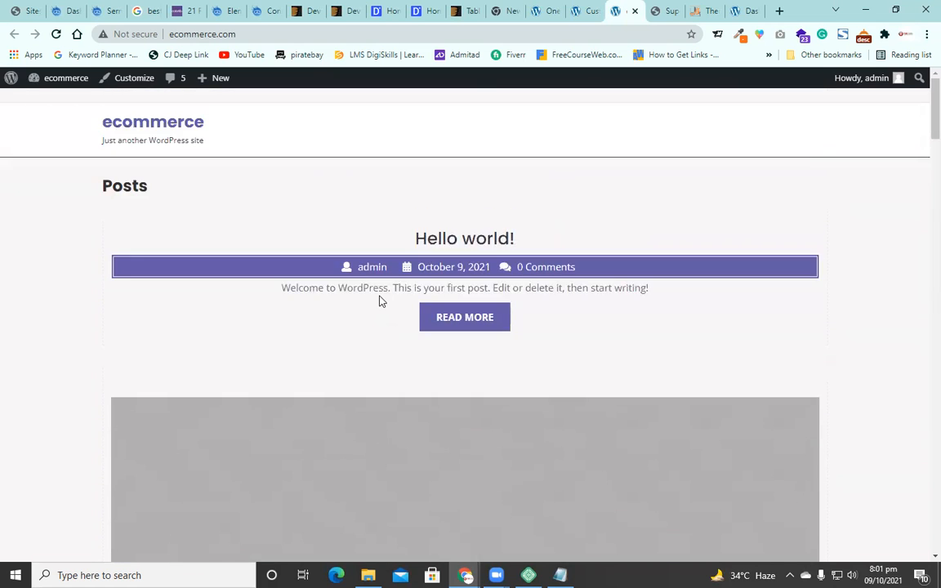
scroll(379, 301, down, 2)
scroll(379, 301, up, 2)
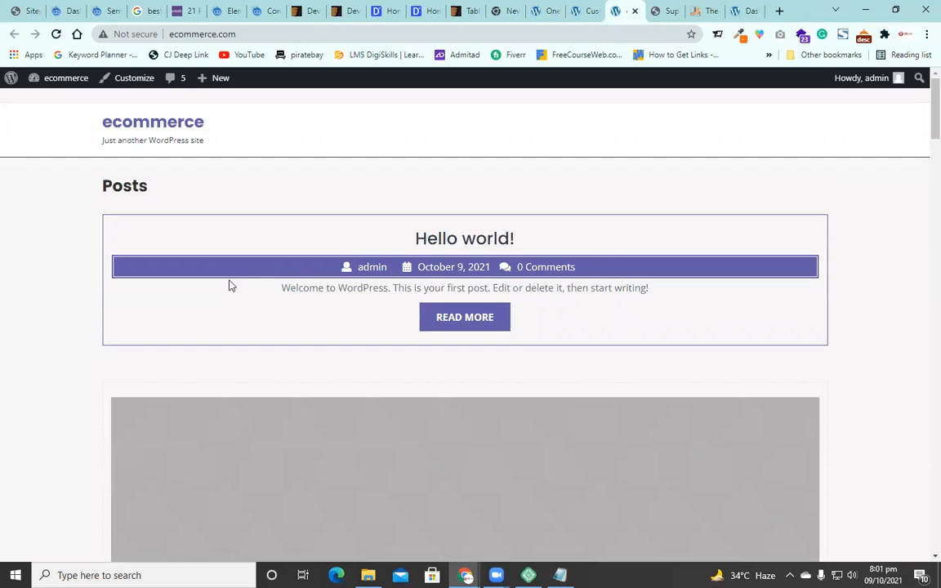
scroll(227, 285, down, 3)
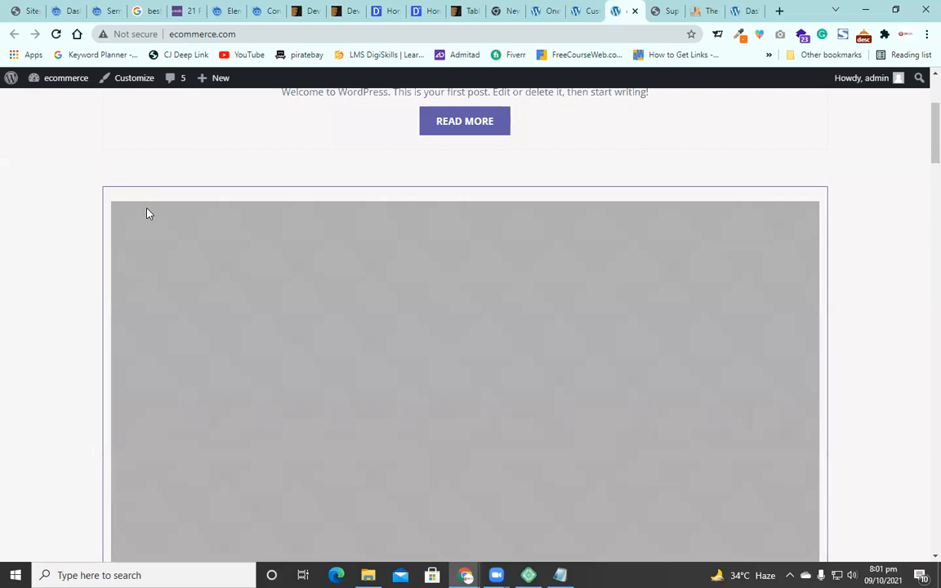
scroll(709, 241, down, 3)
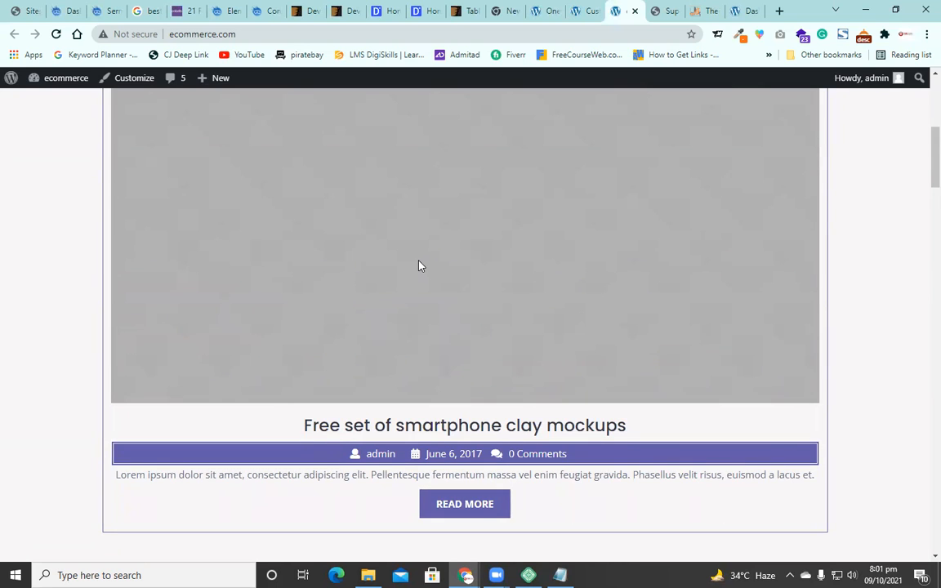
scroll(418, 267, down, 5)
scroll(418, 269, down, 18)
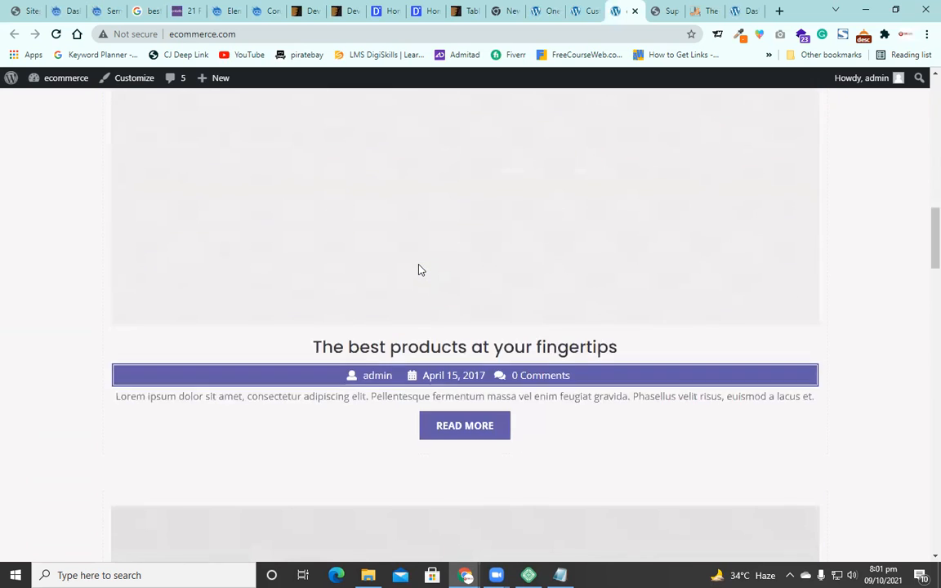
scroll(418, 269, up, 18)
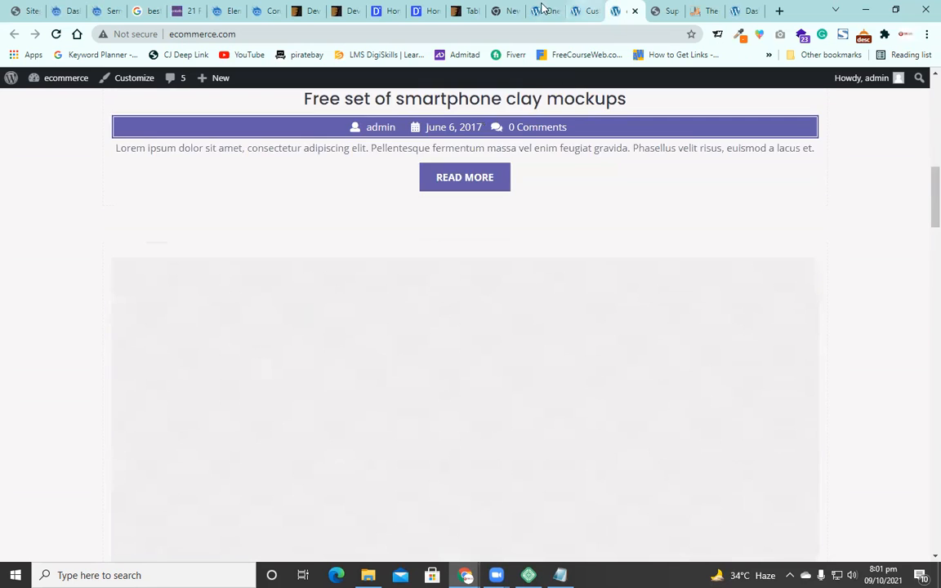
- In the list of 54 pages, open the Home page's View link in a new tab
click(539, 10)
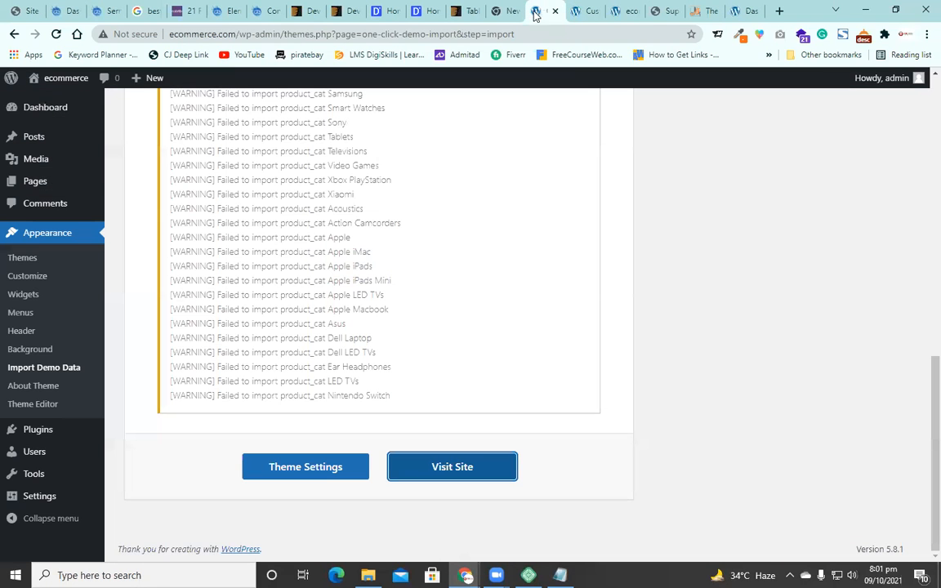
click(45, 181)
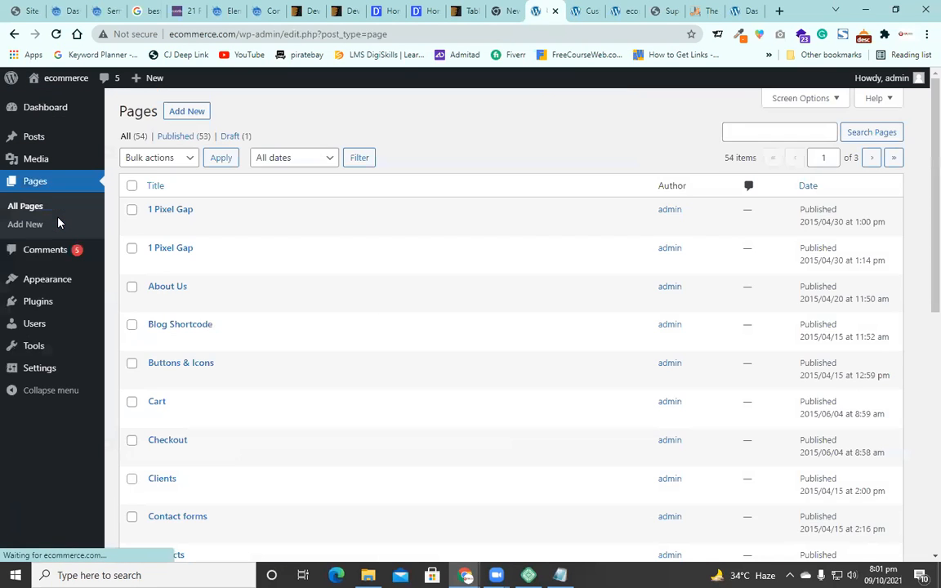
scroll(258, 212, down, 2)
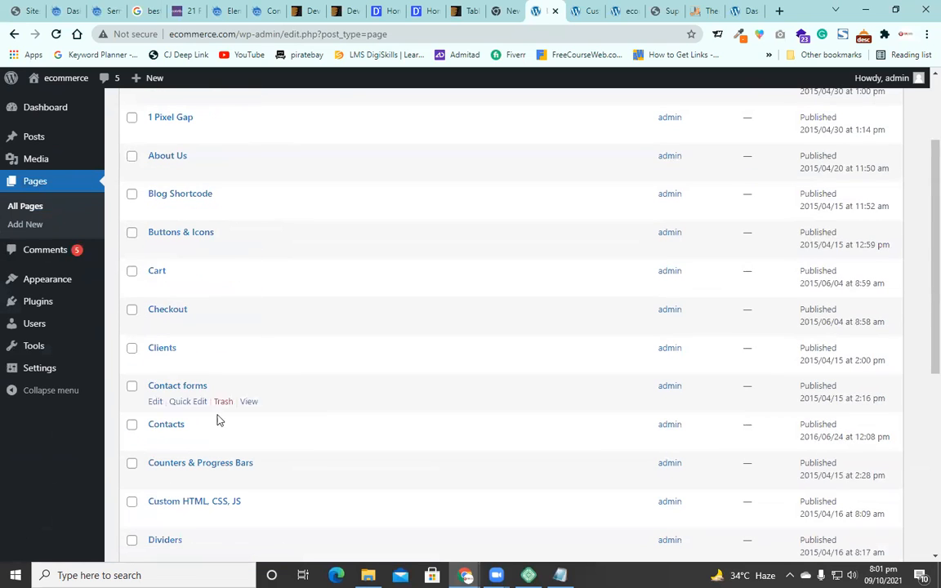
scroll(265, 349, down, 2)
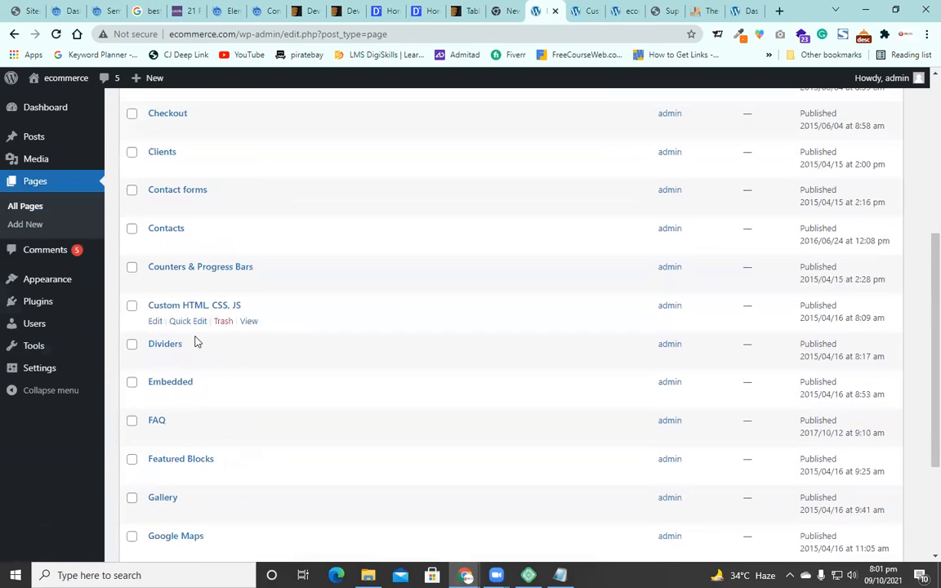
scroll(195, 339, down, 1)
scroll(205, 342, down, 2)
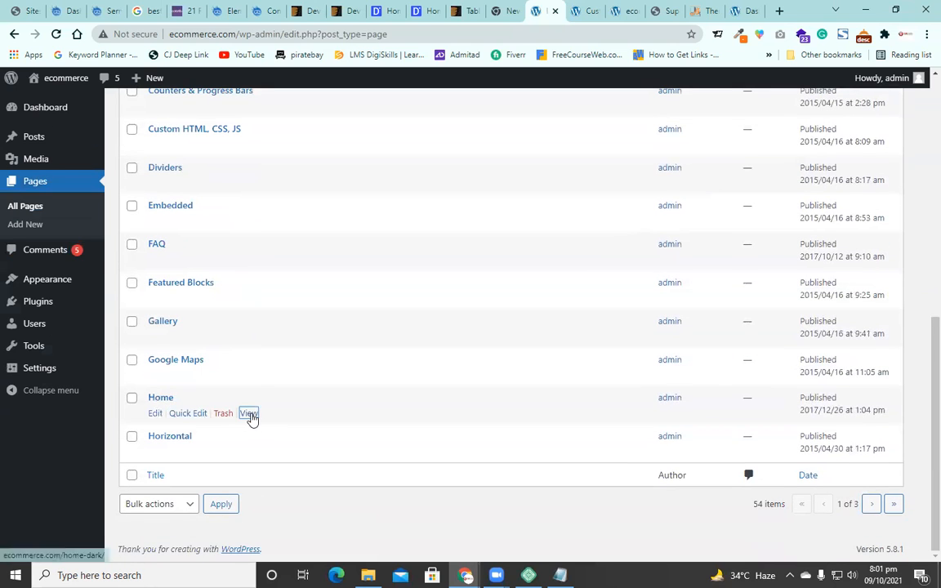
right_click(251, 415)
click(275, 428)
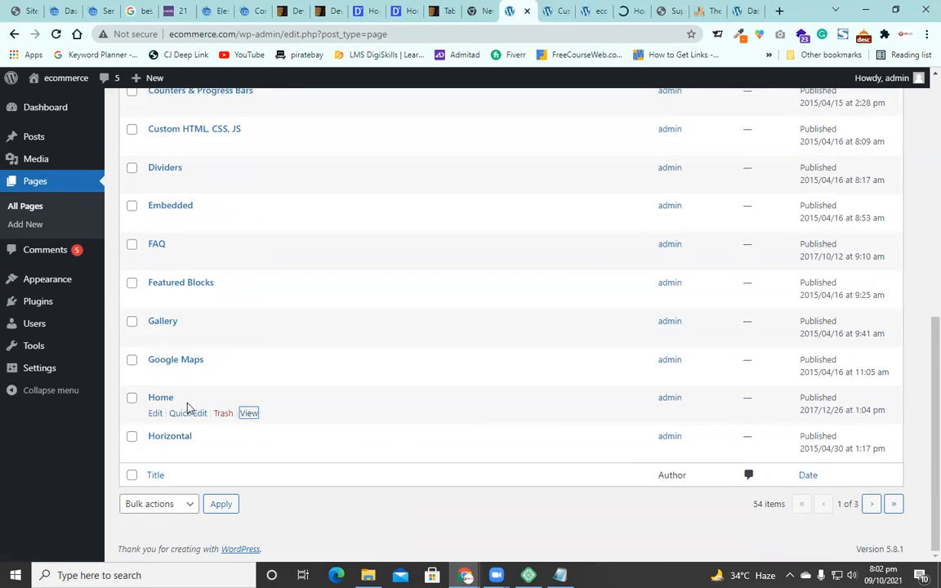
click(598, 8)
- Switch to the /home-dark/ Home page and inspect its title and raw shortcode text
scroll(481, 352, up, 2)
key(ctrl+Tab)
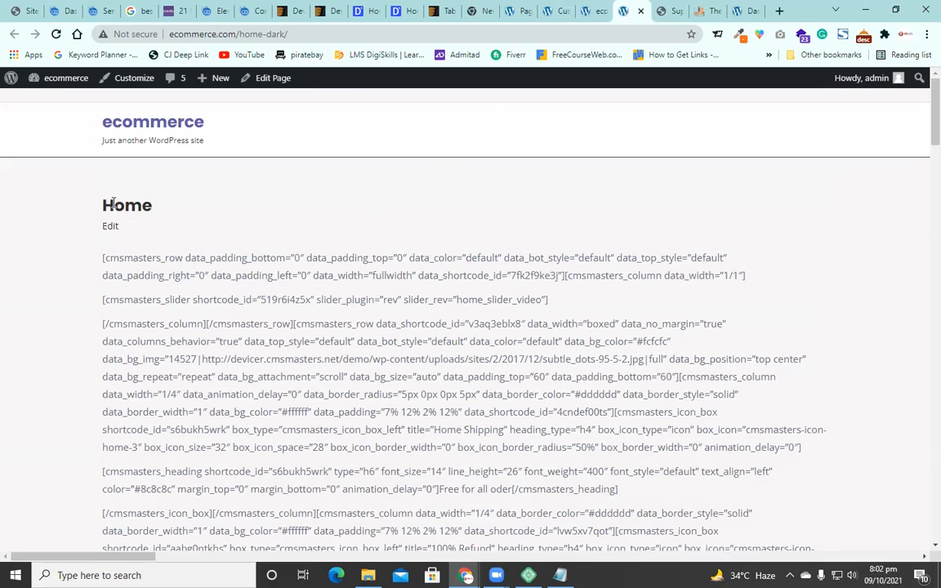
drag(141, 205, 98, 206)
drag(108, 257, 134, 257)
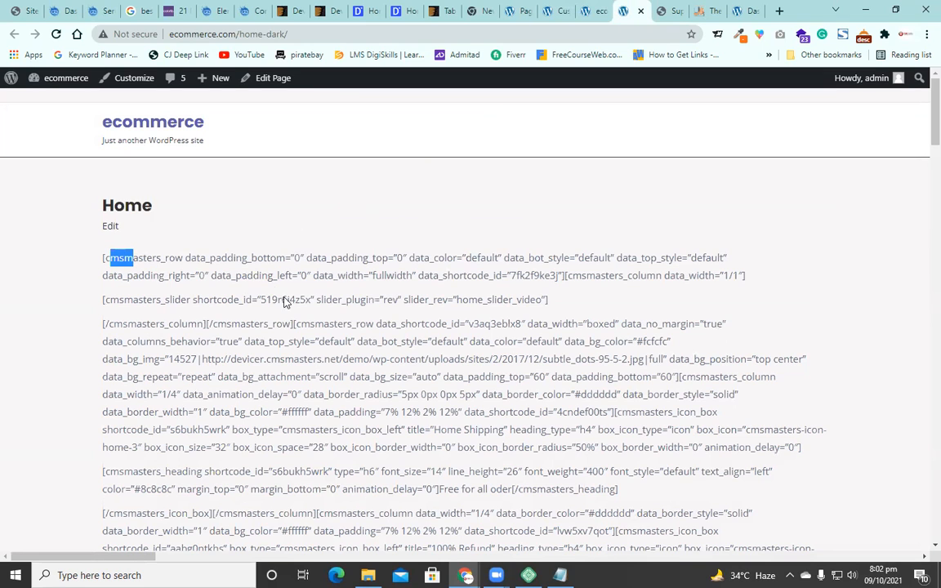
scroll(217, 287, down, 15)
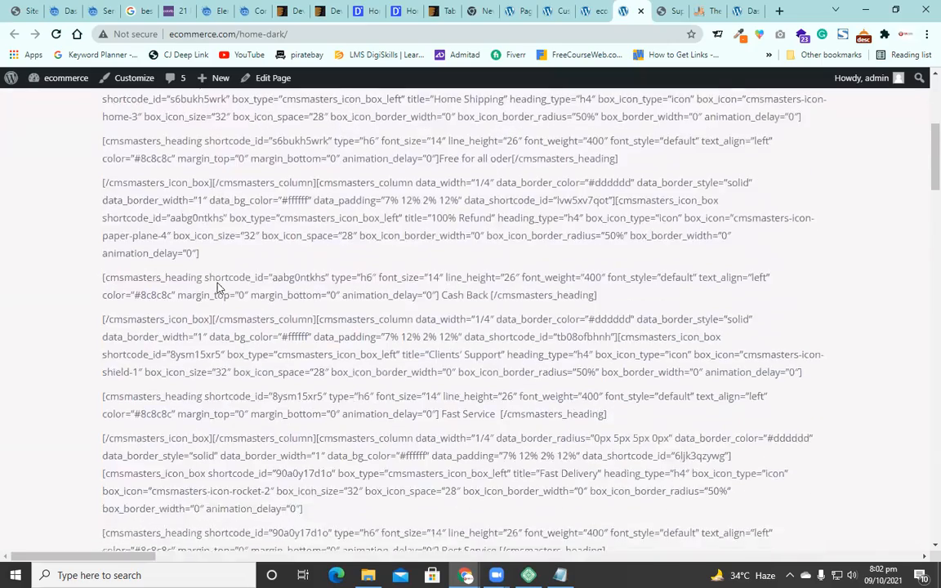
scroll(217, 287, down, 10)
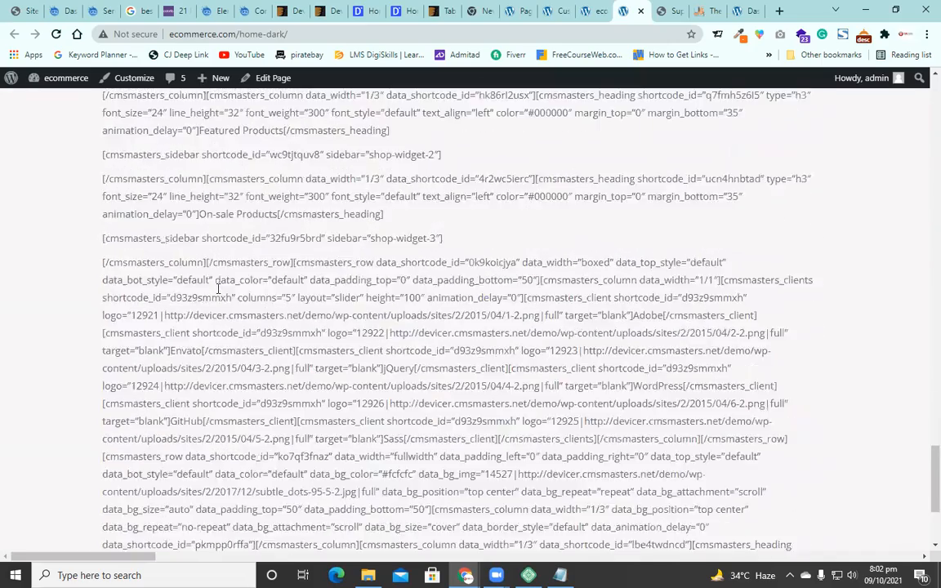
scroll(217, 287, up, 15)
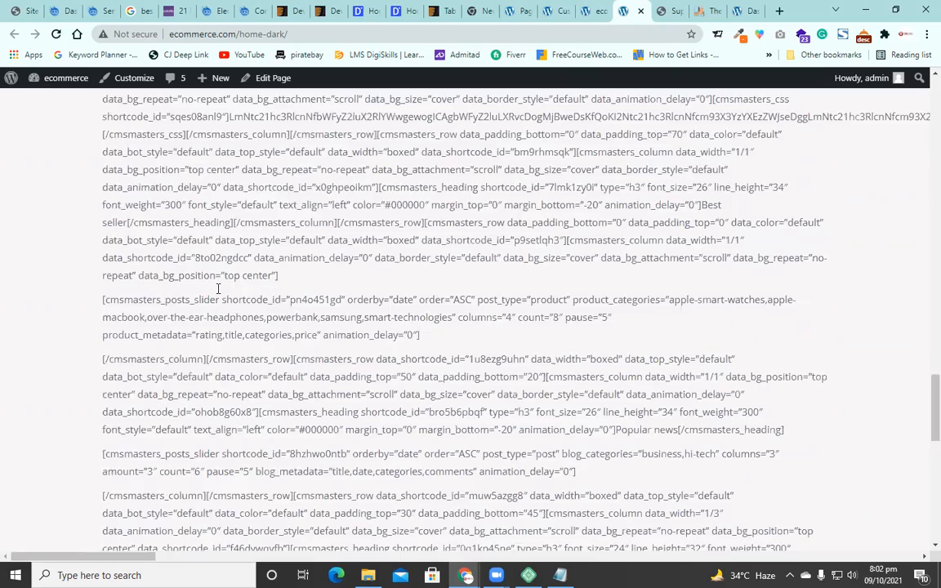
scroll(218, 287, up, 15)
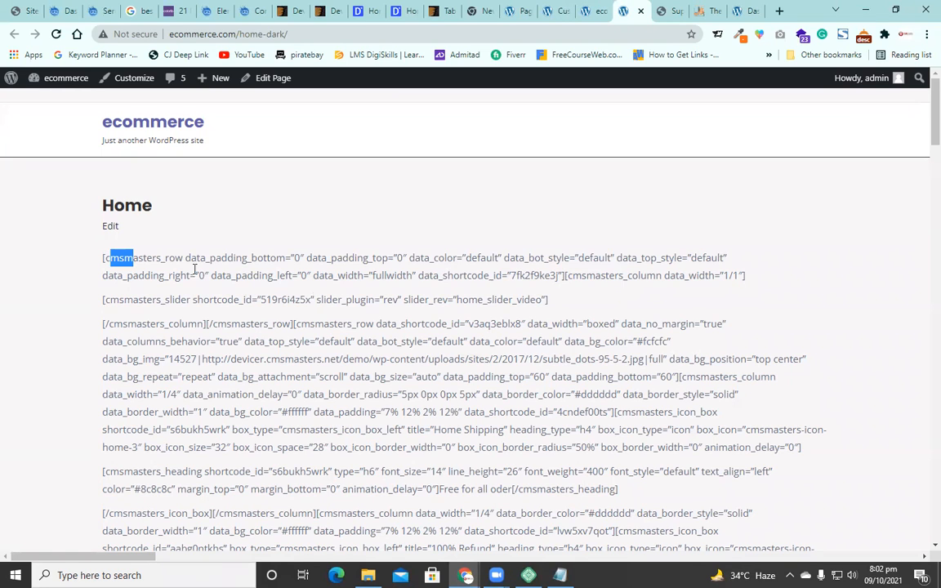
- Select the cmsmasters shortcode paragraphs, ending on the home_slider_video slider value
drag(184, 258, 245, 300)
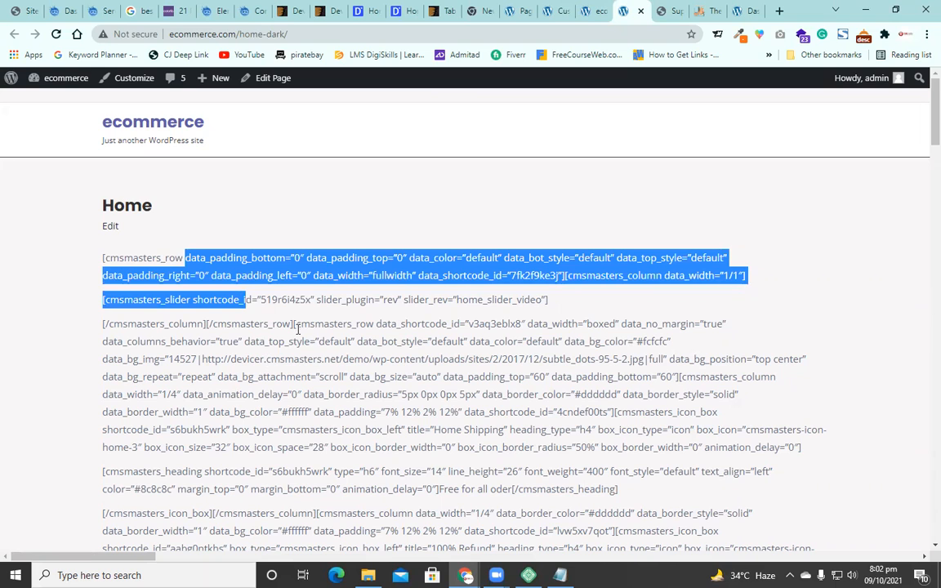
scroll(298, 328, down, 1)
scroll(298, 323, up, 1)
click(128, 266)
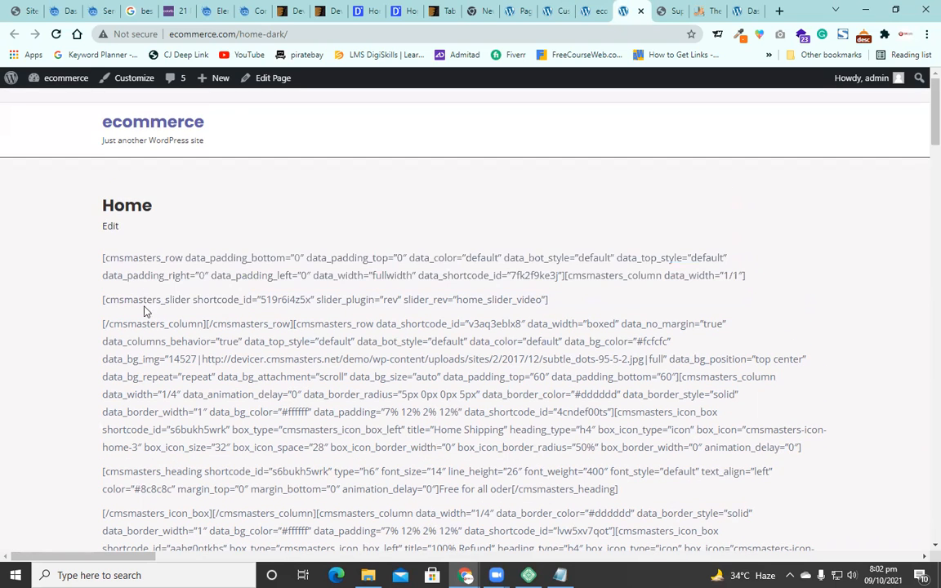
drag(103, 257, 683, 429)
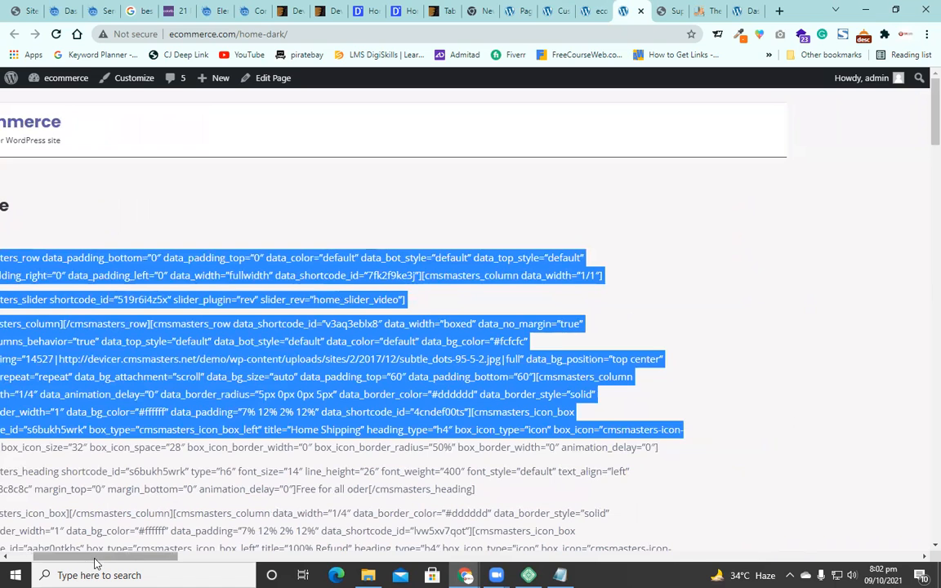
drag(95, 556, 78, 557)
click(151, 462)
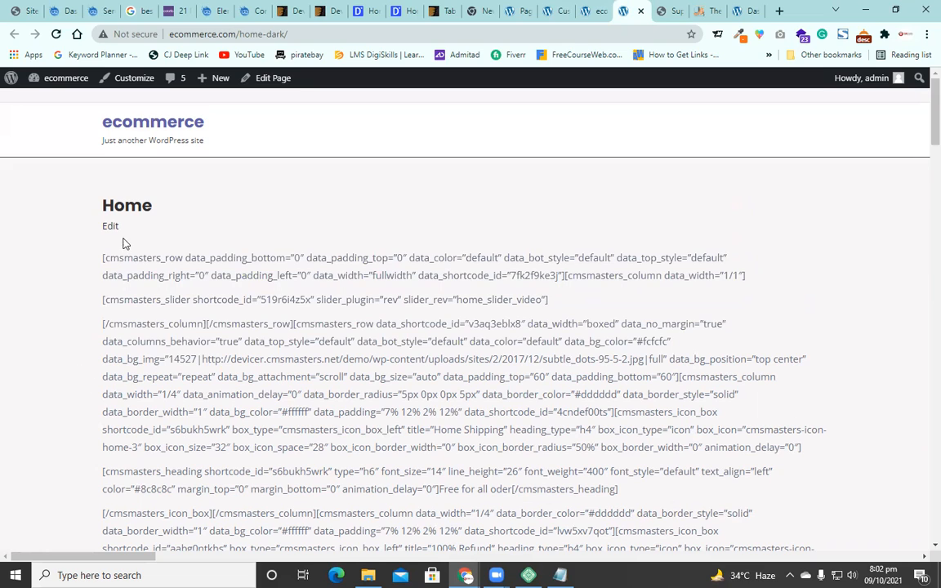
drag(107, 258, 150, 261)
drag(548, 299, 109, 254)
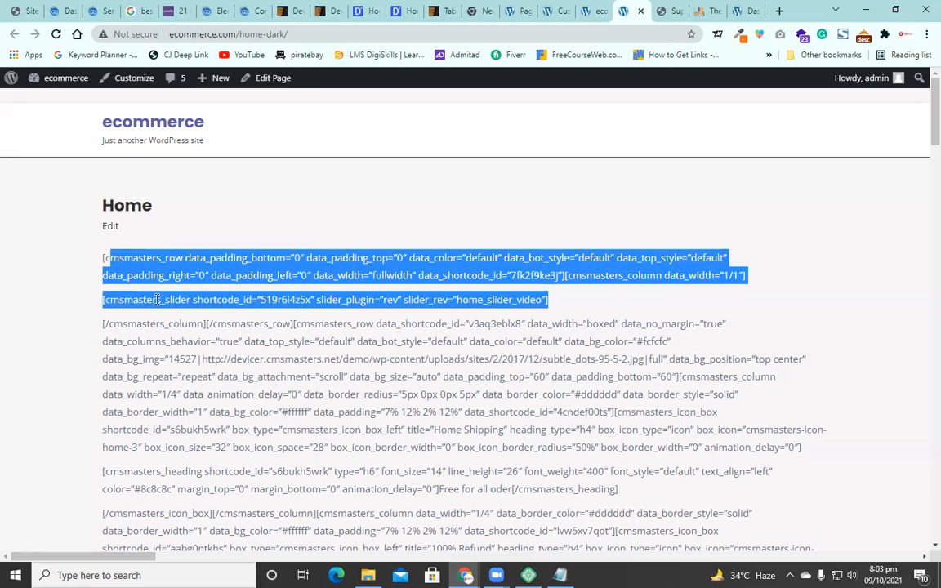
- From the UIS Theme Settings page, open Visit Site in an incognito window
click(703, 10)
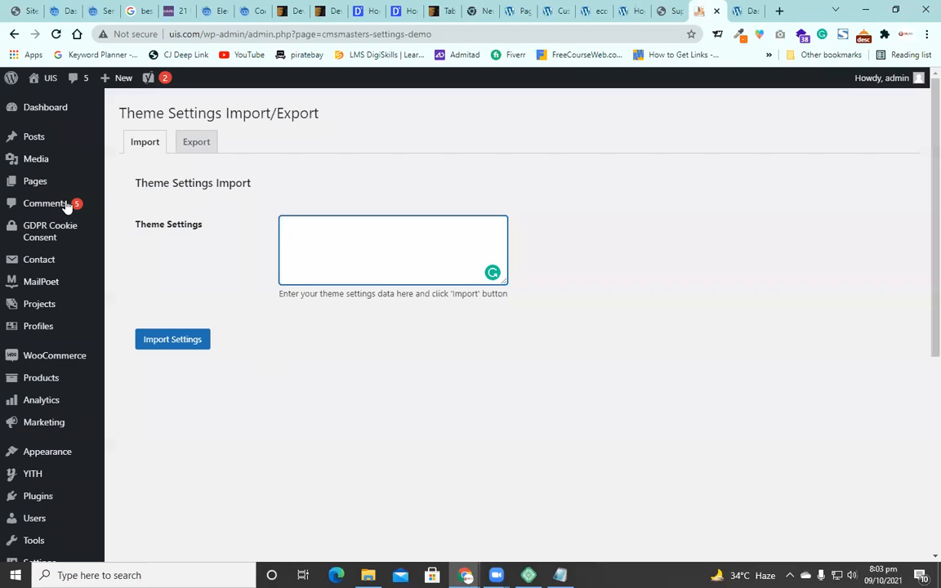
mouse_move(45, 77)
right_click(36, 103)
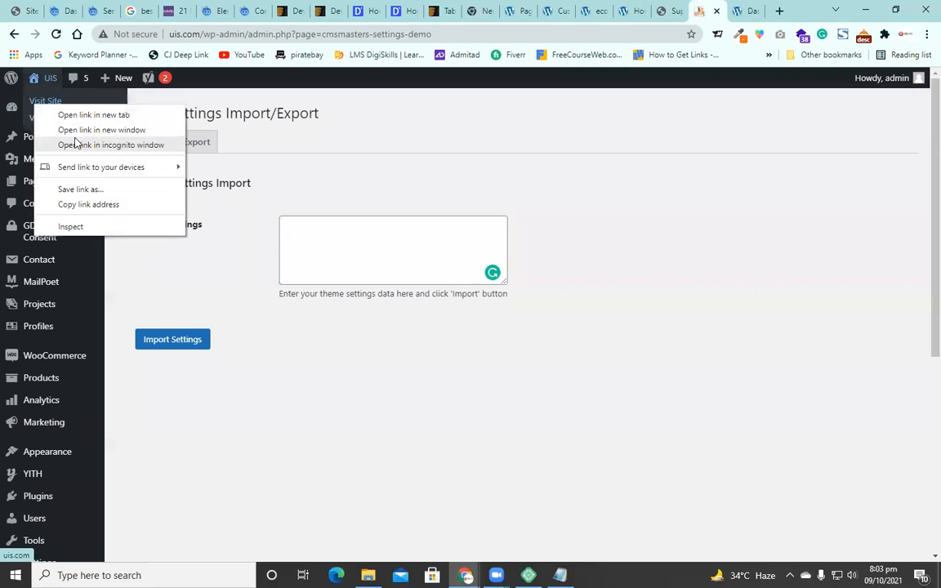
click(76, 144)
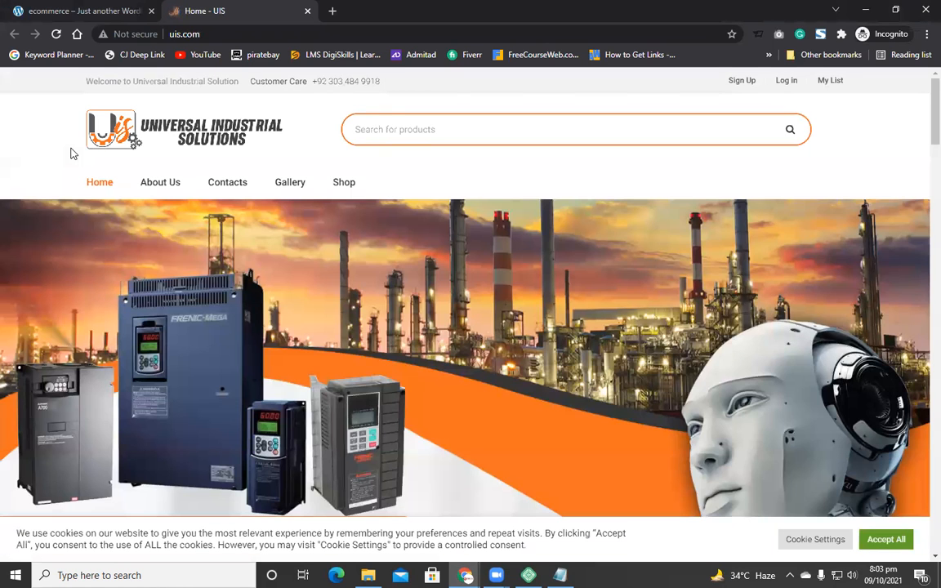
- Scroll through the live UIS home page, then return to the Theme Settings Import/Export window
scroll(136, 201, down, 8)
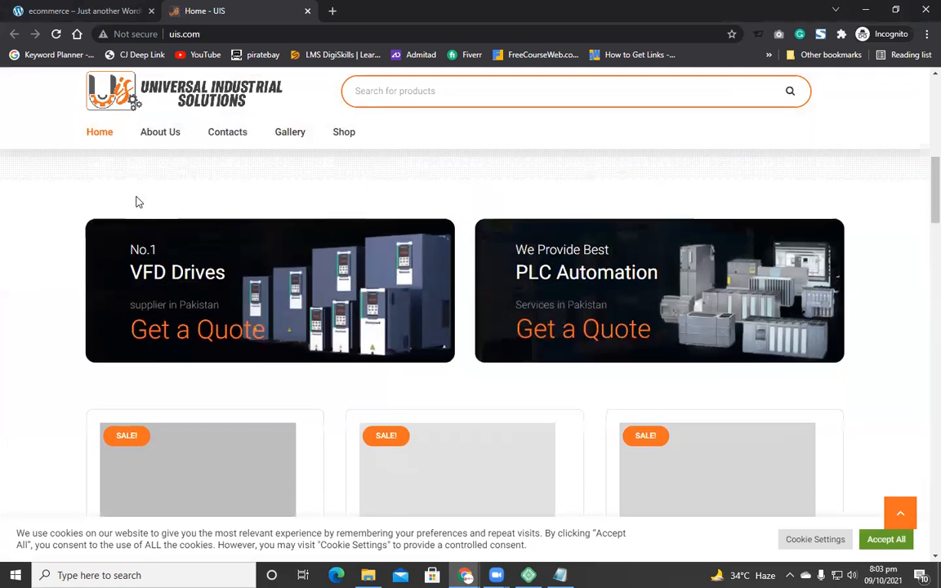
scroll(137, 202, down, 5)
scroll(137, 202, up, 10)
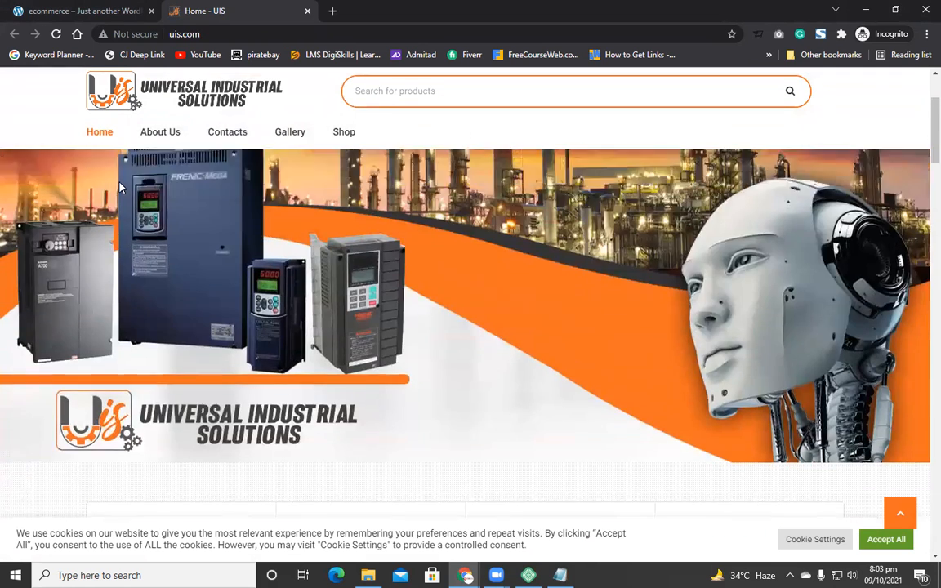
scroll(119, 188, up, 1)
click(86, 7)
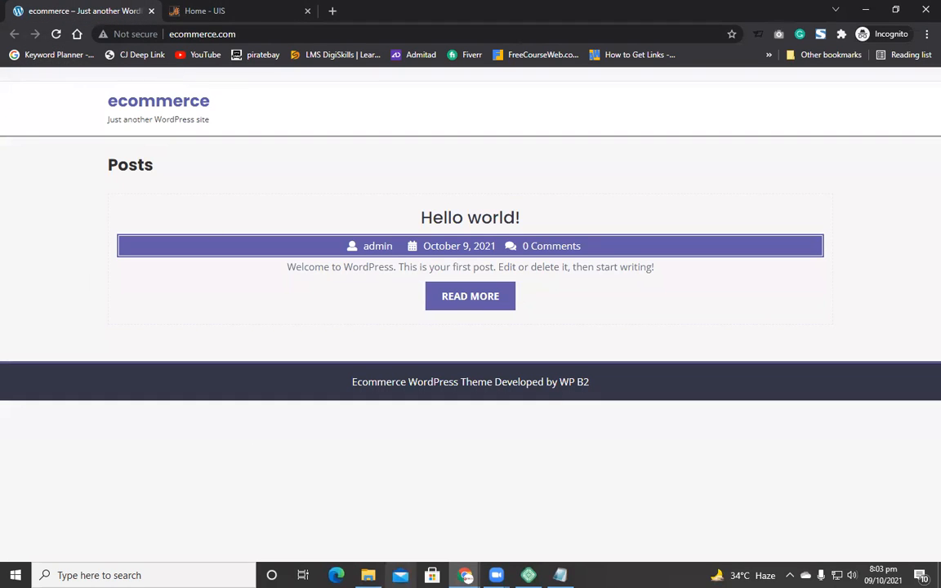
mouse_move(464, 574)
click(372, 481)
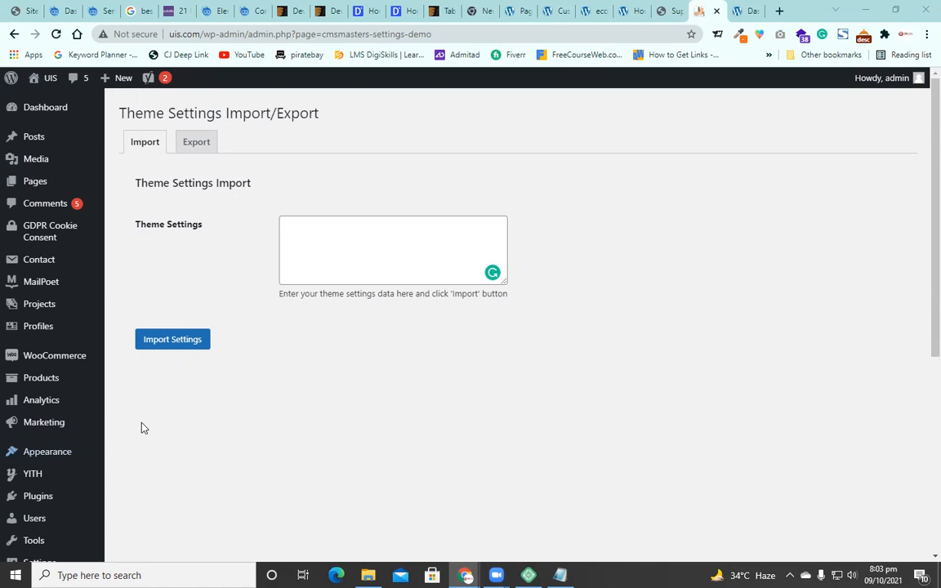
- Scroll the UIS Theme Settings page, then switch to the onlinestore2 Dashboard
scroll(191, 407, down, 4)
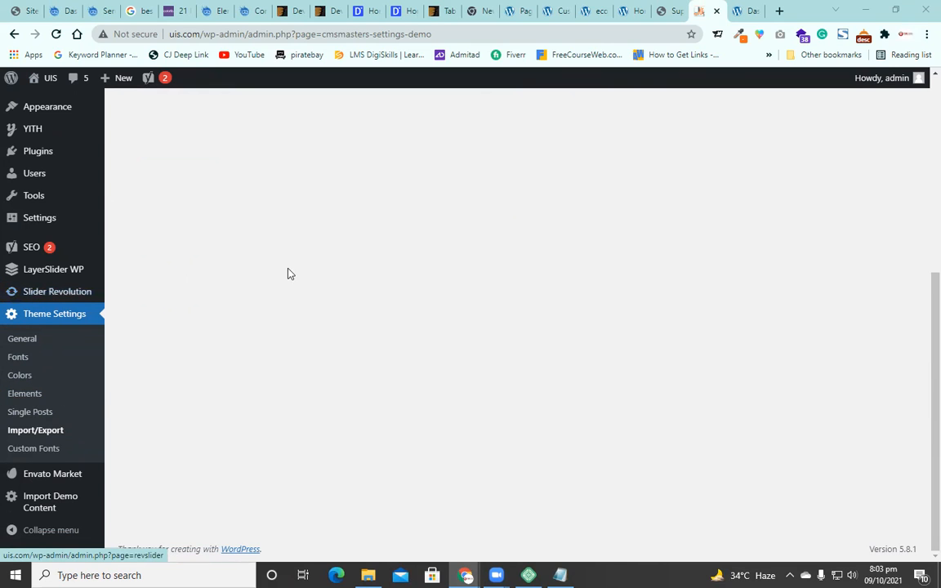
click(755, 11)
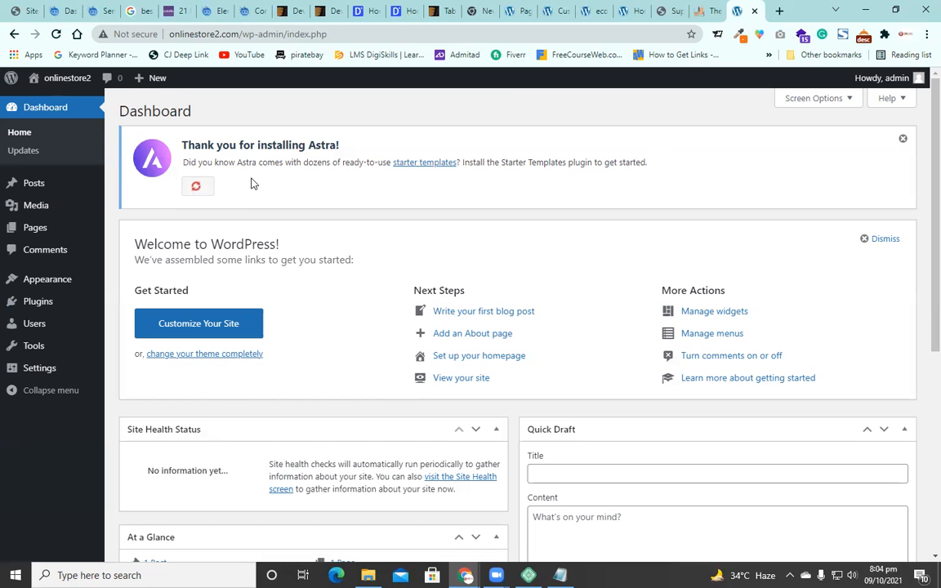
- Close the UIS theme settings, supermarket demo, and ecommerce editor, front page, and customizer tabs
click(712, 11)
click(716, 13)
click(674, 14)
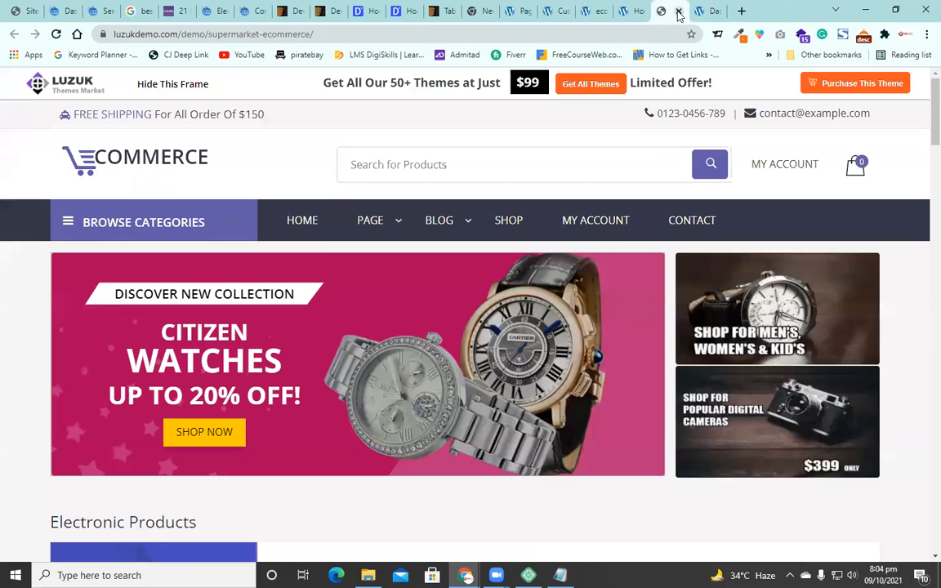
click(678, 13)
click(622, 9)
click(641, 11)
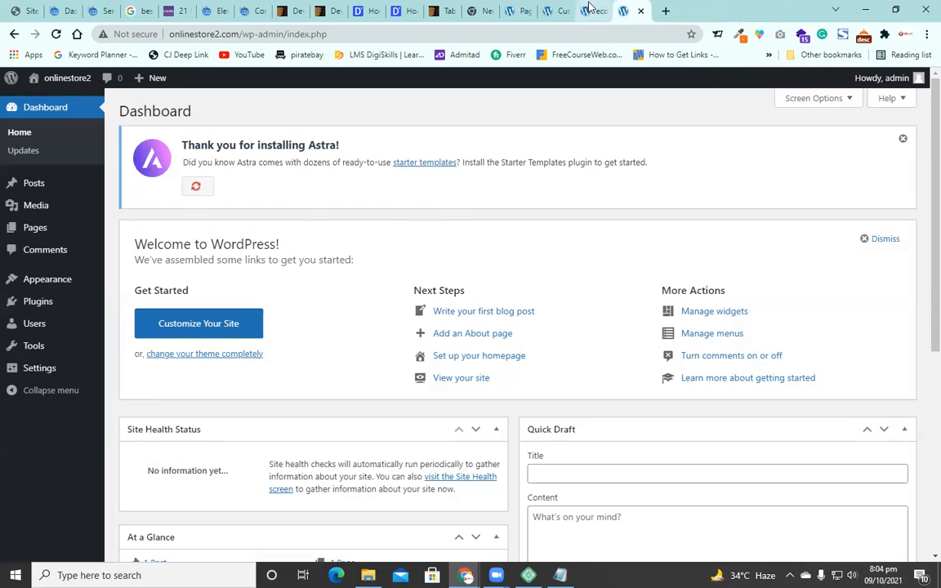
click(590, 11)
click(602, 11)
click(546, 11)
click(565, 11)
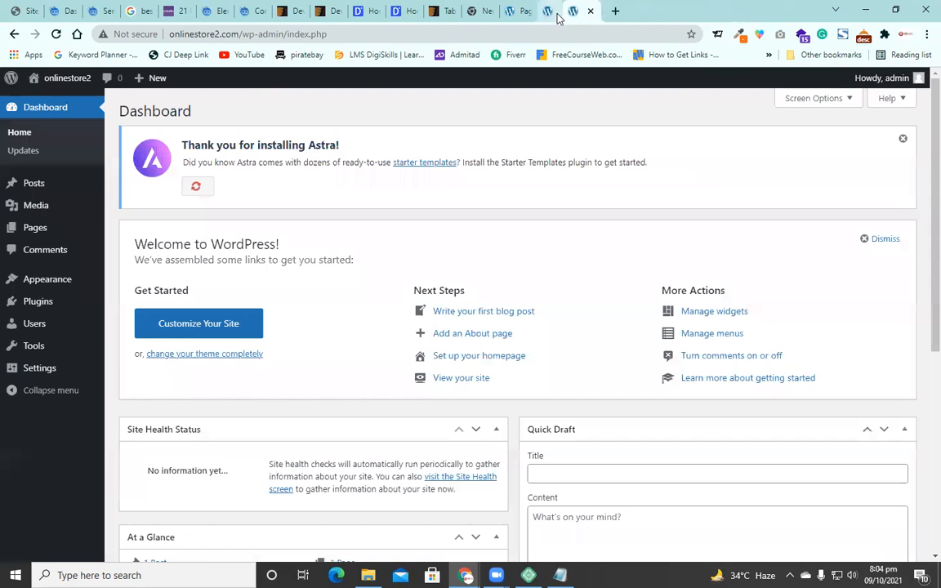
click(511, 12)
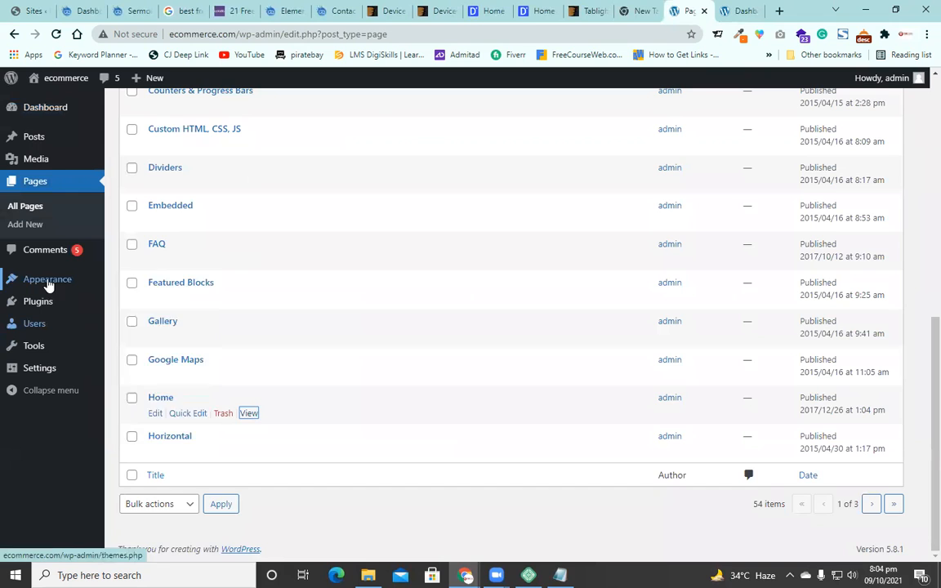
scroll(230, 487, up, 3)
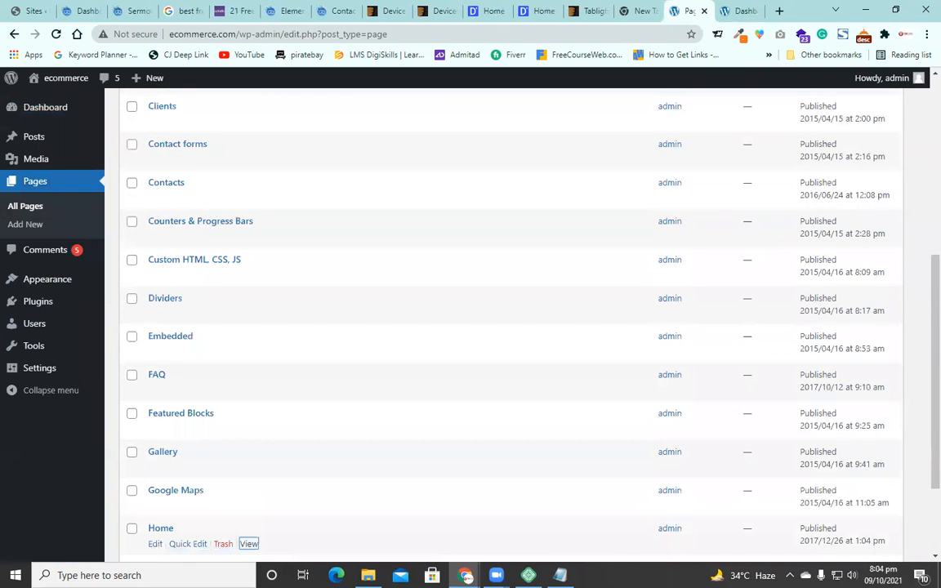
- Open the uis.com.pk admin login in a new tab
click(779, 11)
text(uis)
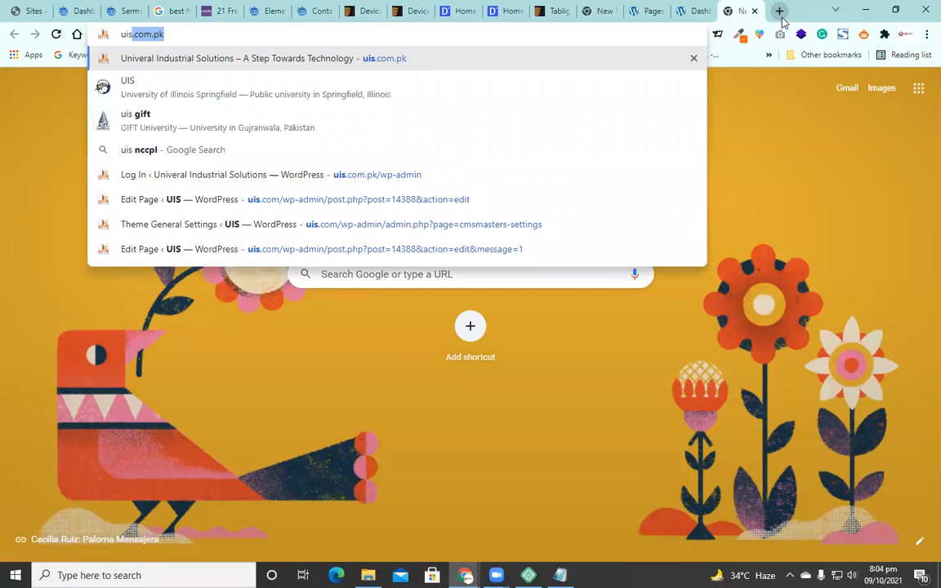
text(.com)
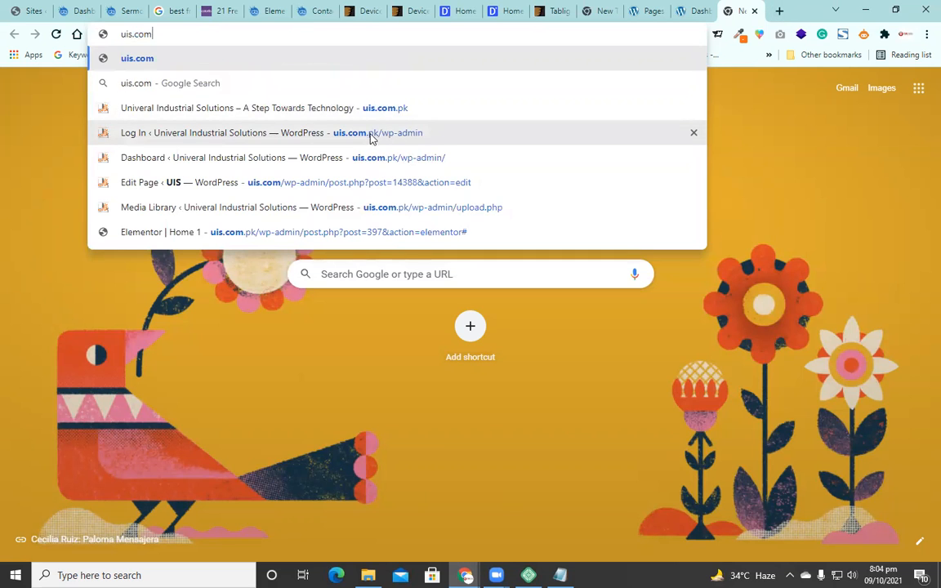
click(331, 133)
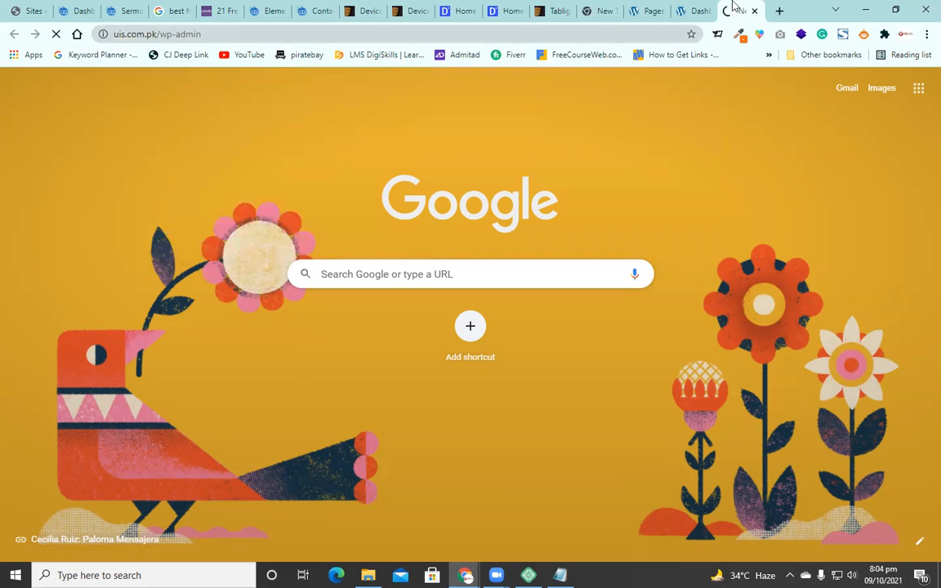
- Load the UIS site's Home page in the WordPress page editor in another tab
click(778, 12)
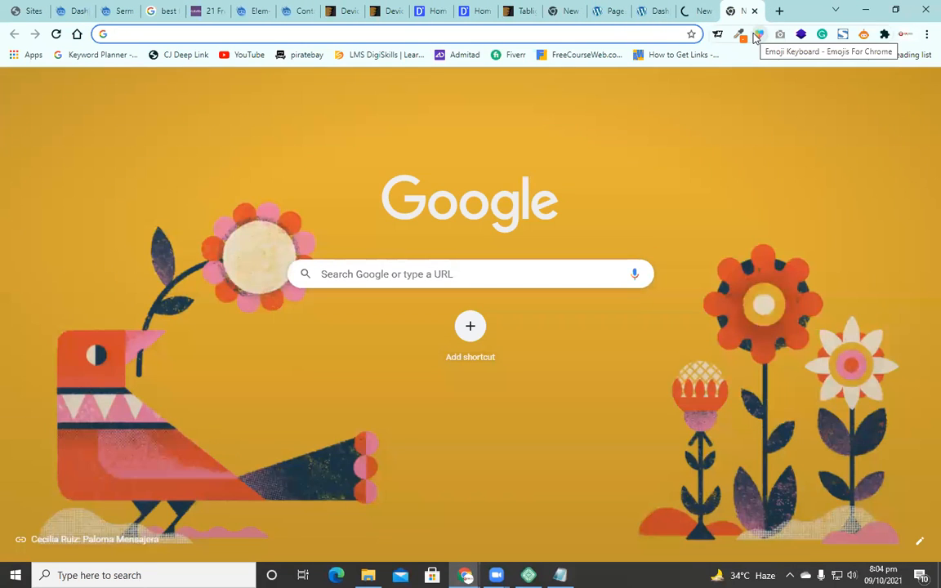
text(uis)
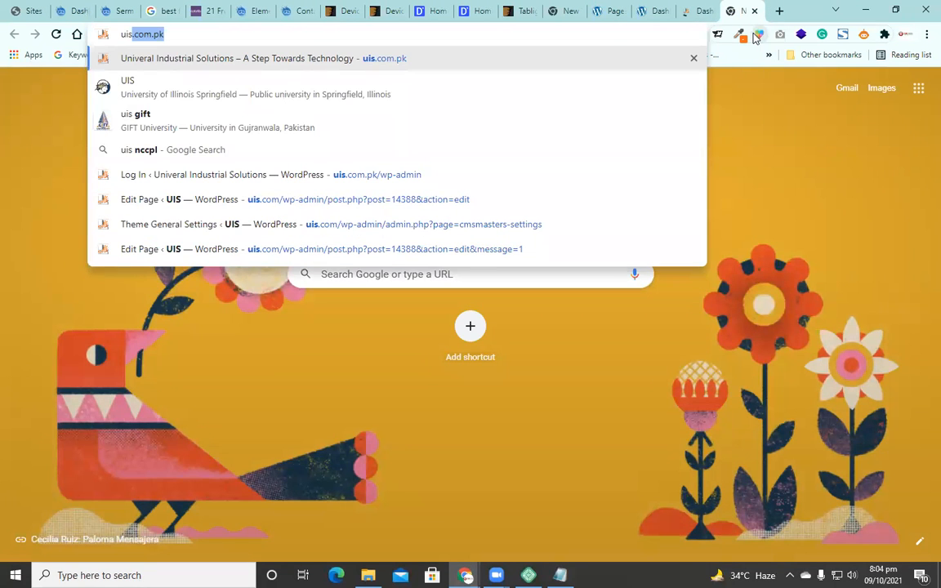
text(.com/)
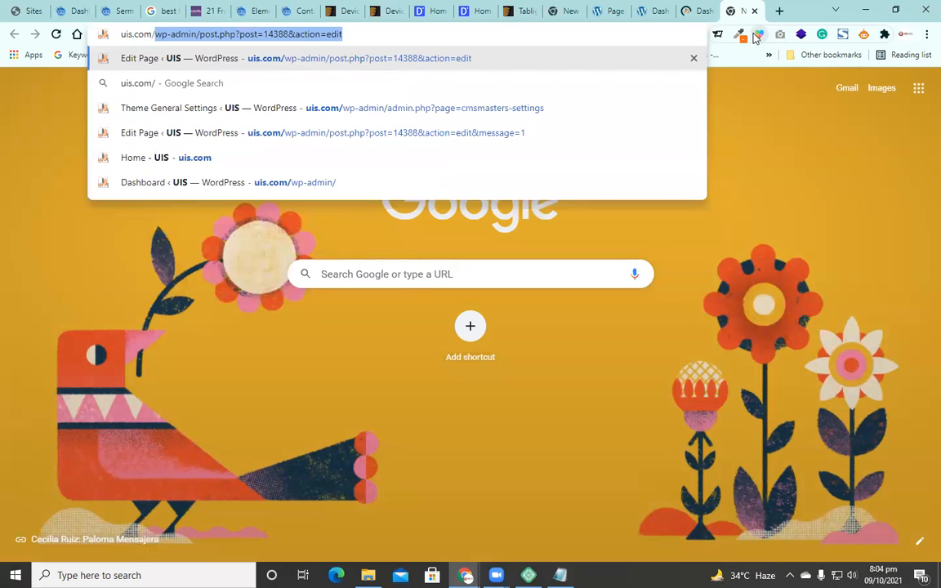
key(Return)
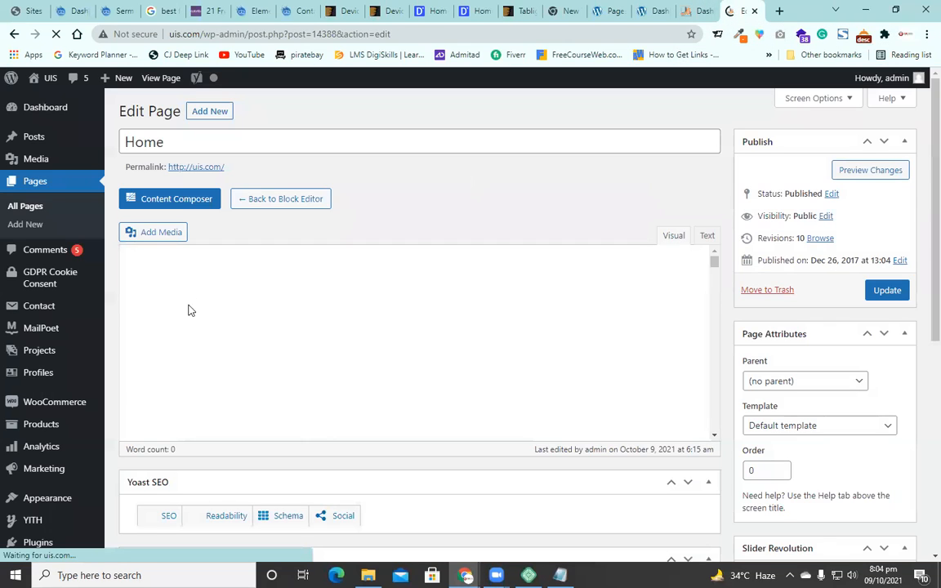
- Go to the UIS site's Slider Revolution modules page from the admin sidebar
scroll(21, 237, down, 10)
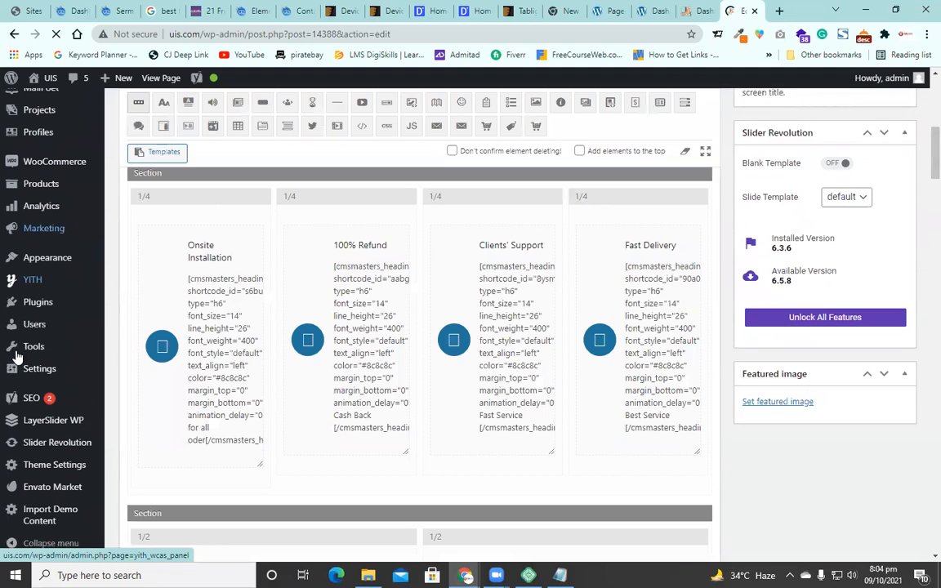
mouse_move(27, 347)
scroll(27, 359, down, 2)
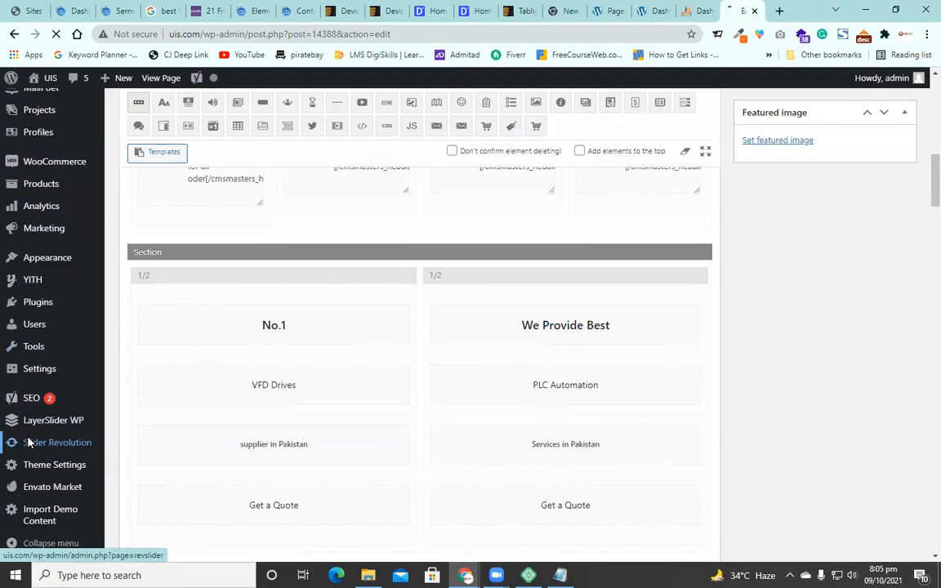
click(40, 451)
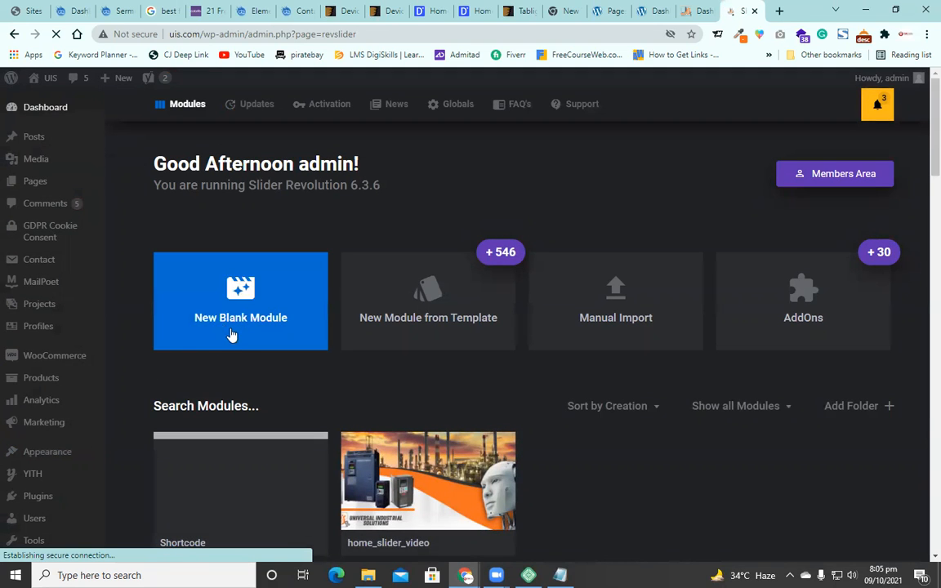
- Reload the Slider Revolution dashboard and open the home_slider_video module in the editor
mouse_move(370, 441)
scroll(80, 448, down, 4)
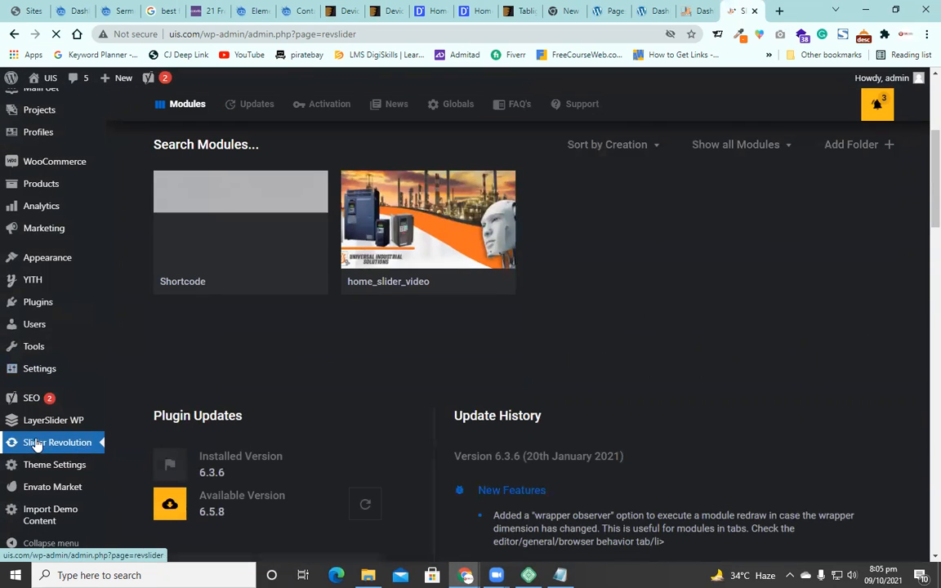
click(36, 443)
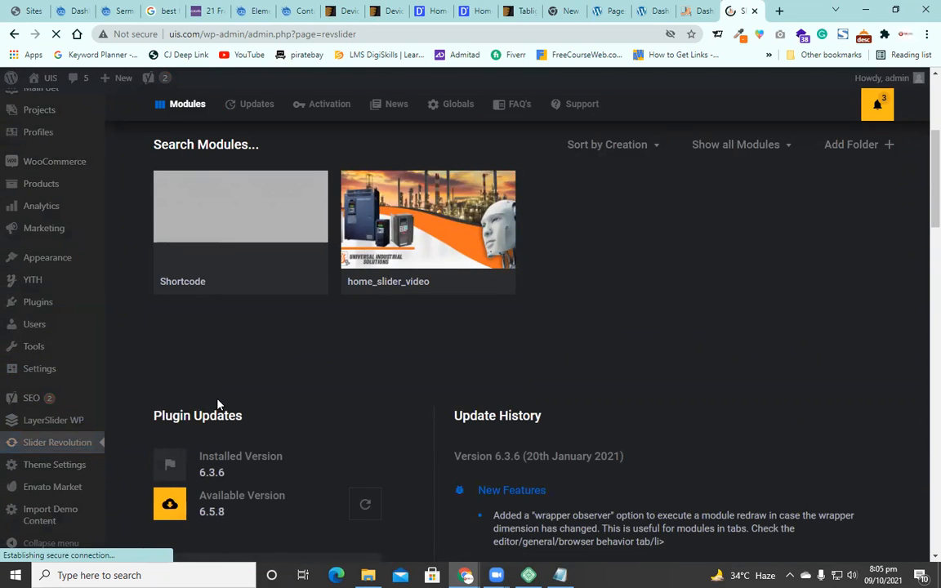
scroll(228, 398, down, 2)
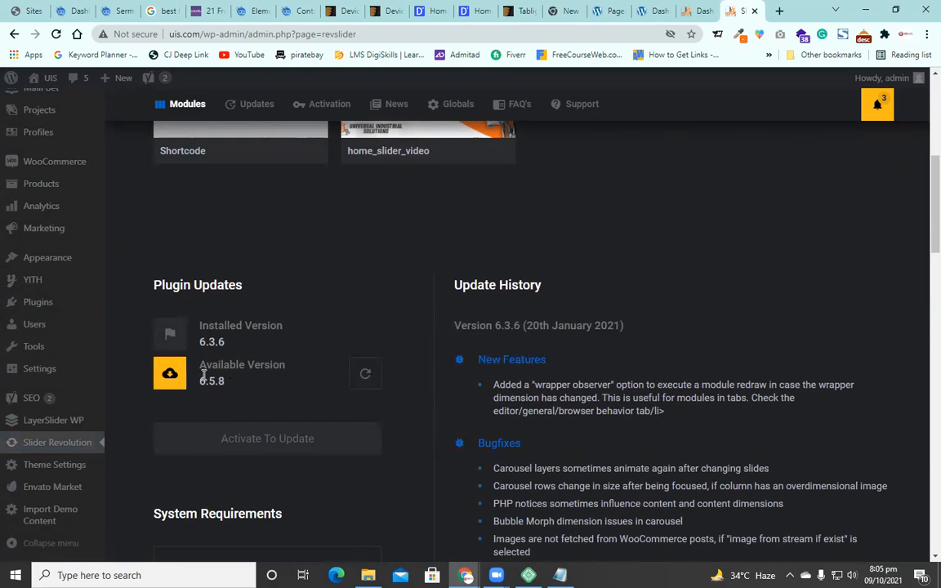
scroll(318, 470, up, 1)
scroll(334, 461, up, 3)
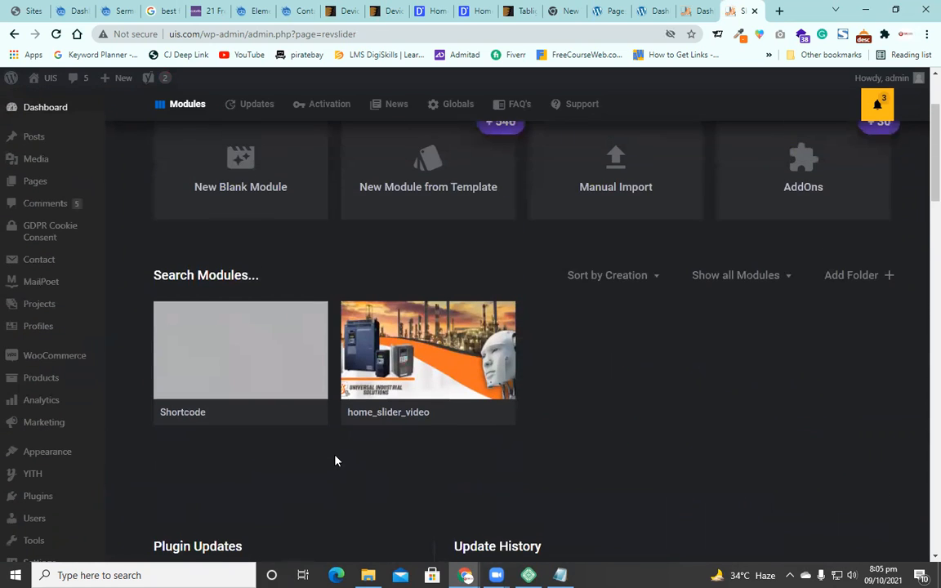
scroll(306, 464, down, 2)
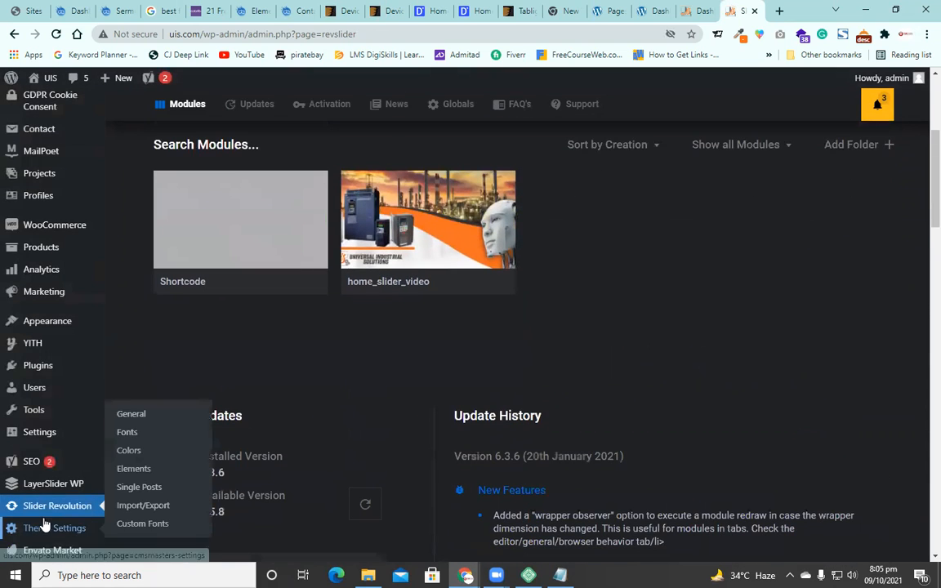
scroll(394, 299, up, 1)
mouse_move(237, 287)
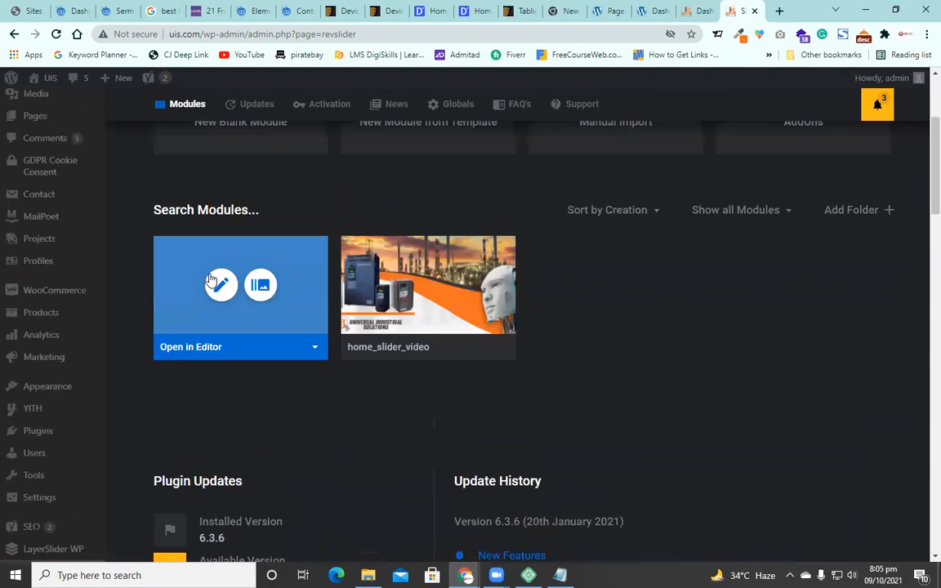
mouse_move(392, 312)
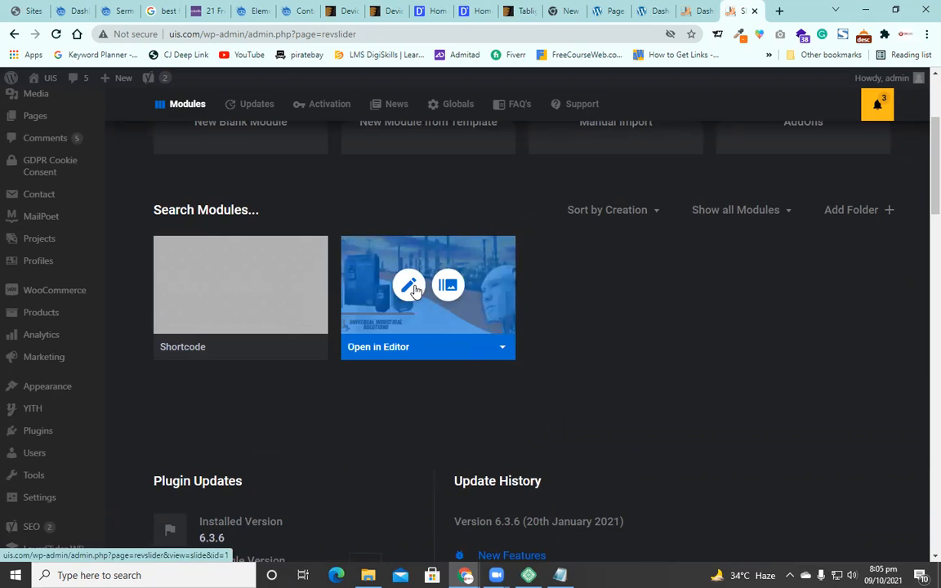
click(412, 287)
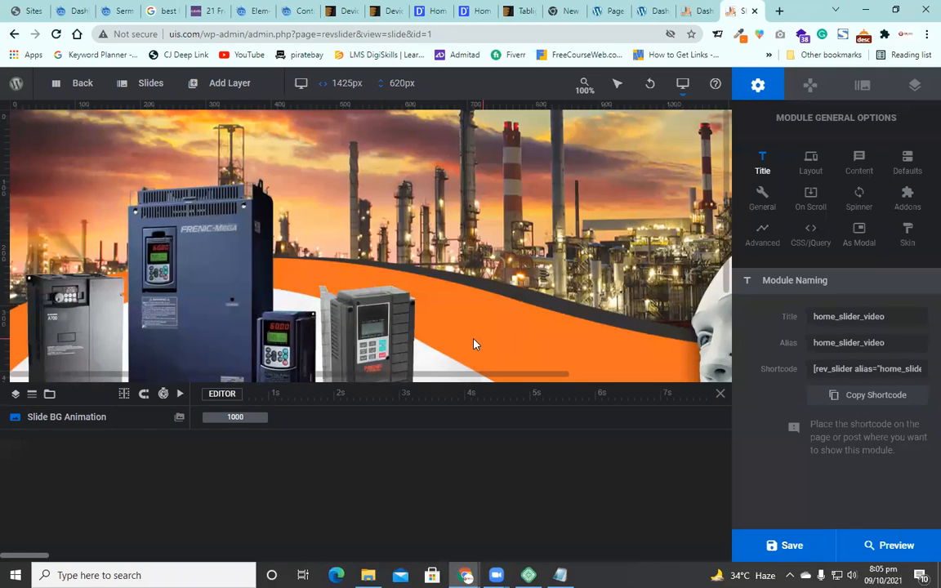
- Make the slide canvas taller and bring up the list of the module's three slides
drag(478, 380, 489, 457)
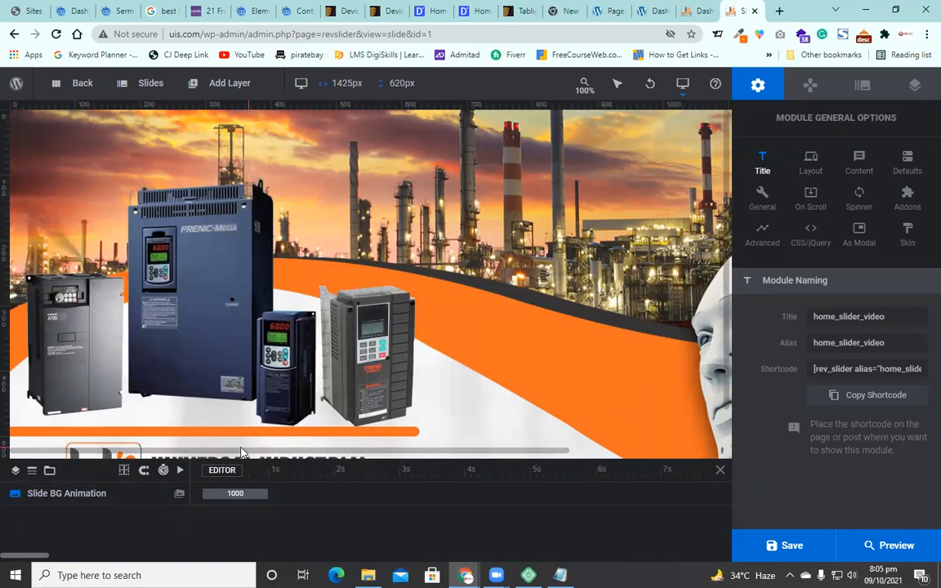
drag(245, 452, 262, 403)
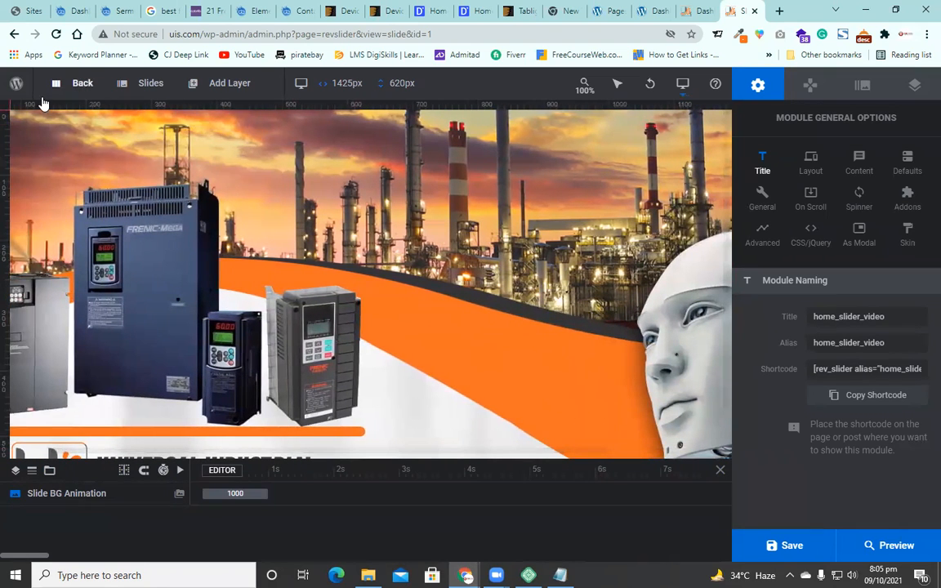
mouse_move(147, 88)
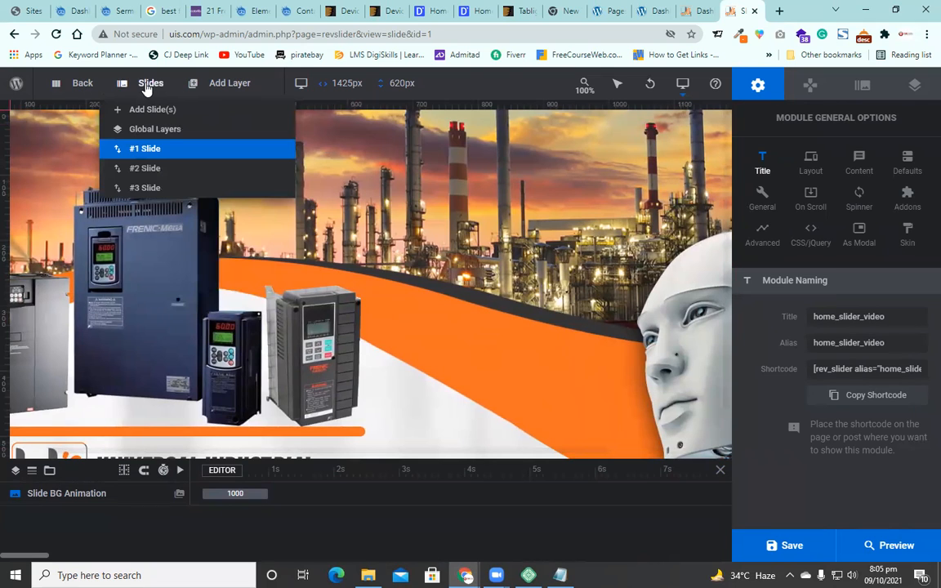
mouse_move(149, 169)
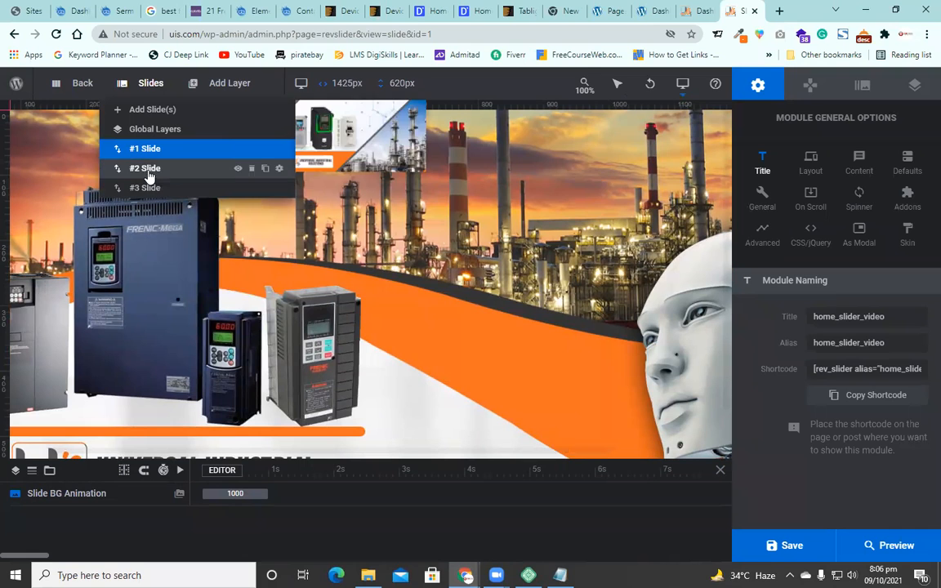
- Switch to slide #3 and select its No.1 VFD & PLC Supplier heading layer
click(147, 188)
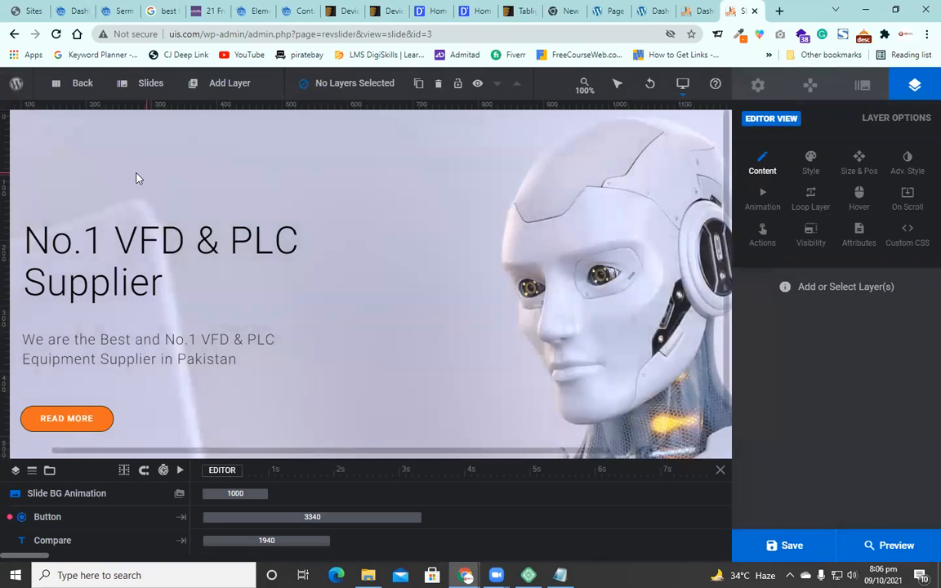
mouse_move(135, 189)
click(75, 227)
scroll(522, 376, down, 1)
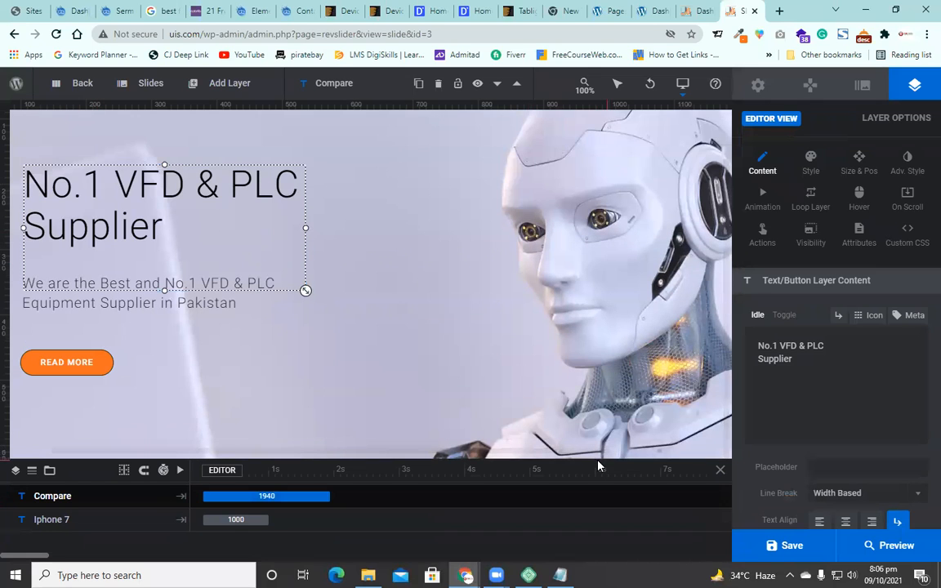
- Resize the timeline and canvas to show all layers and READ MORE, then exit to the modules list
drag(595, 460, 578, 287)
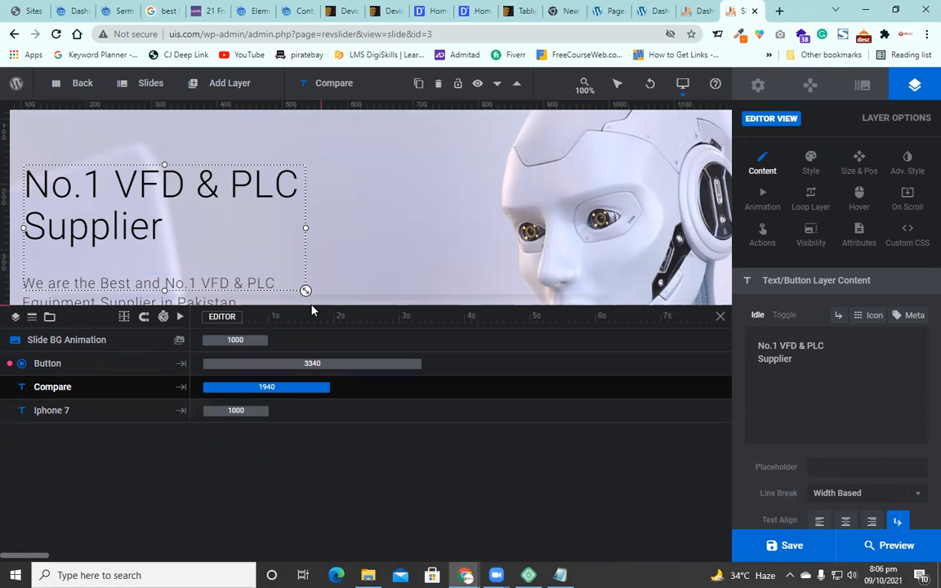
drag(301, 304, 285, 412)
click(221, 82)
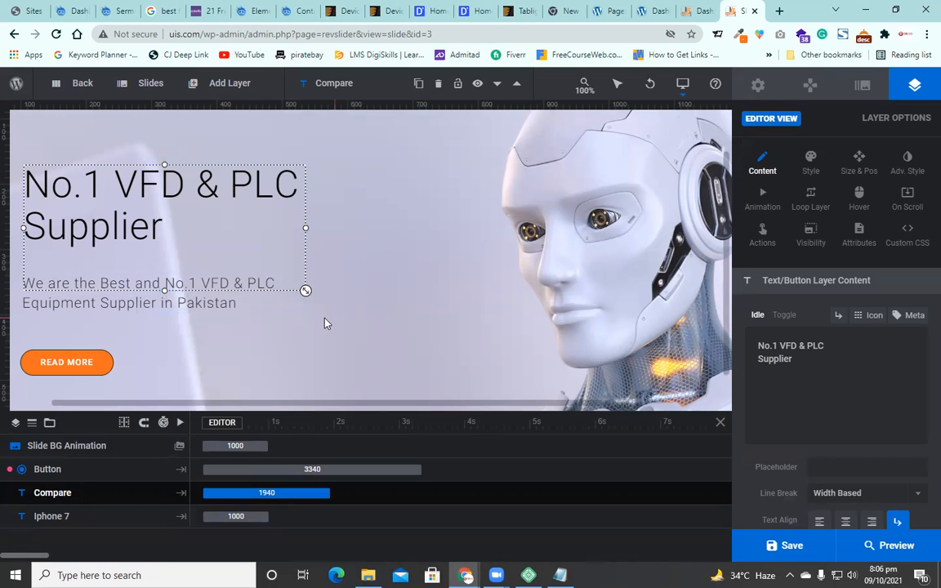
click(13, 35)
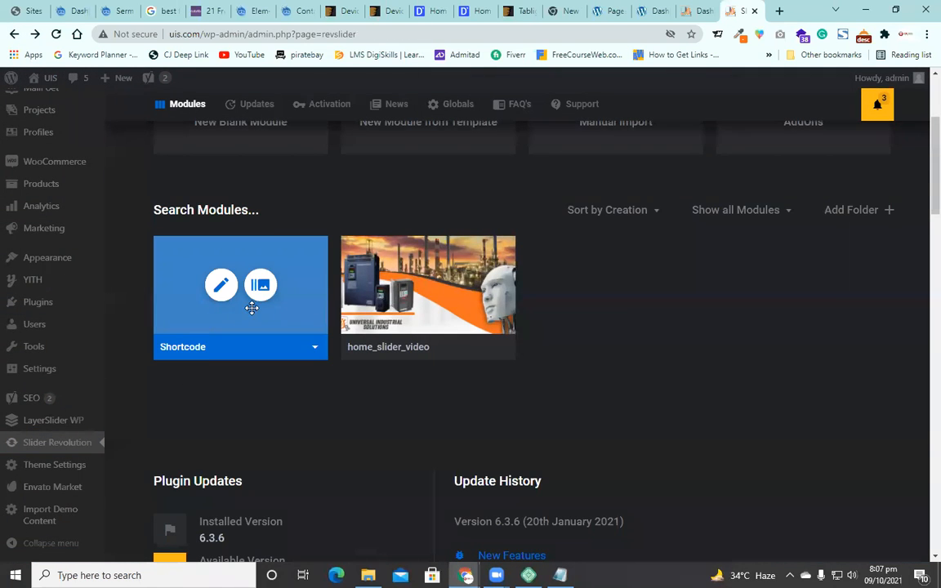
- Scroll up the modules dashboard and switch to File Explorer's Devicer 1-Content folder
scroll(250, 310, up, 4)
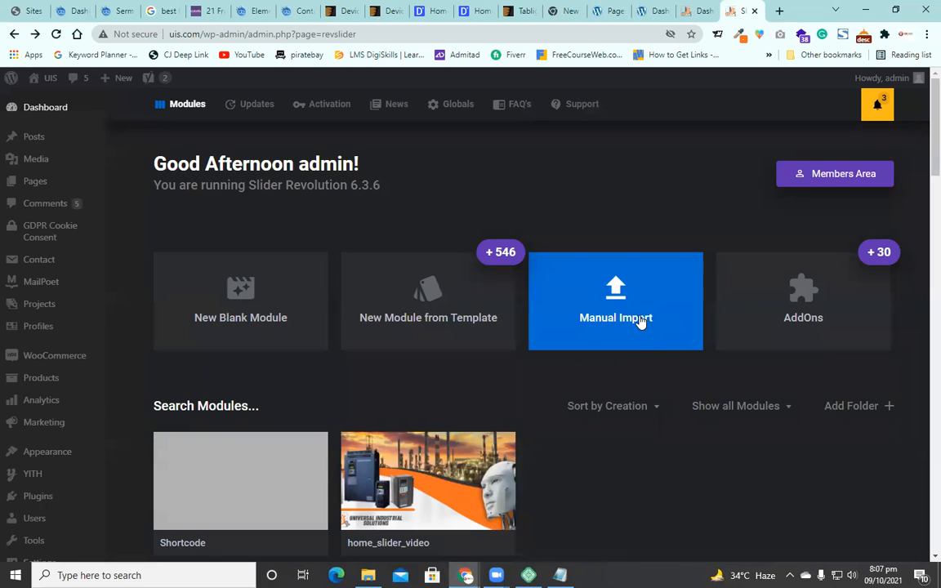
key(alt+Tab)
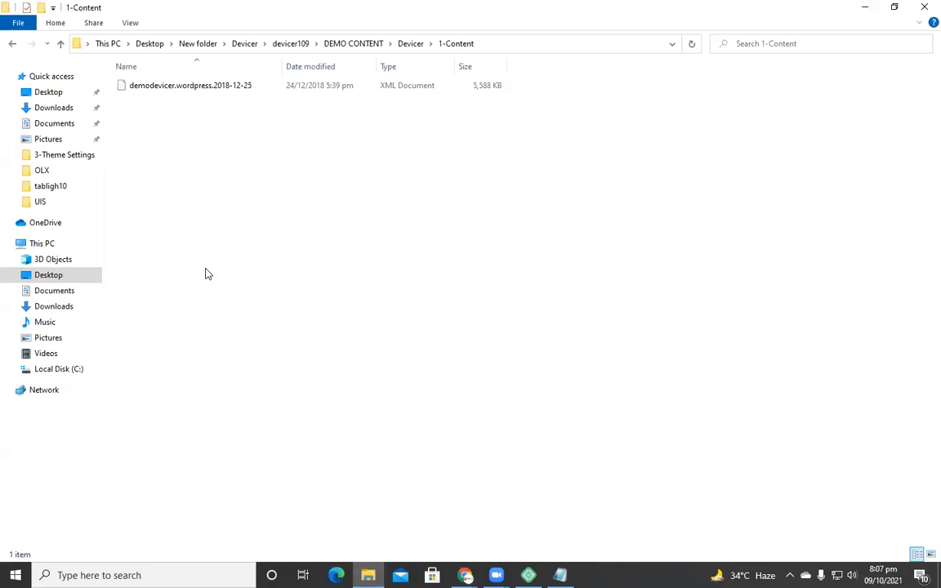
- Find the home_slider_video and shortcode ZIPs in 2-Slider Demo Content > Revslider, then minimize File Explorer
click(412, 44)
double_click(210, 100)
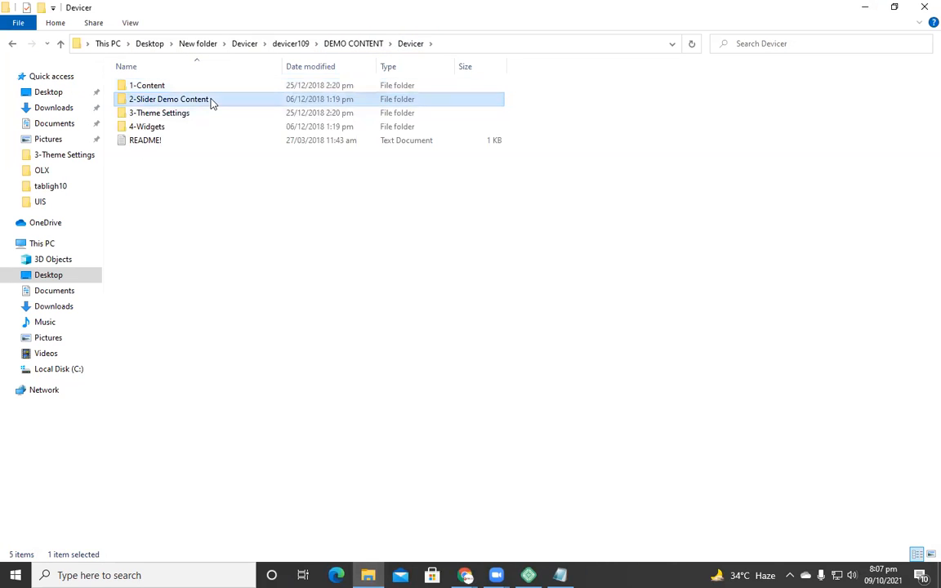
double_click(173, 103)
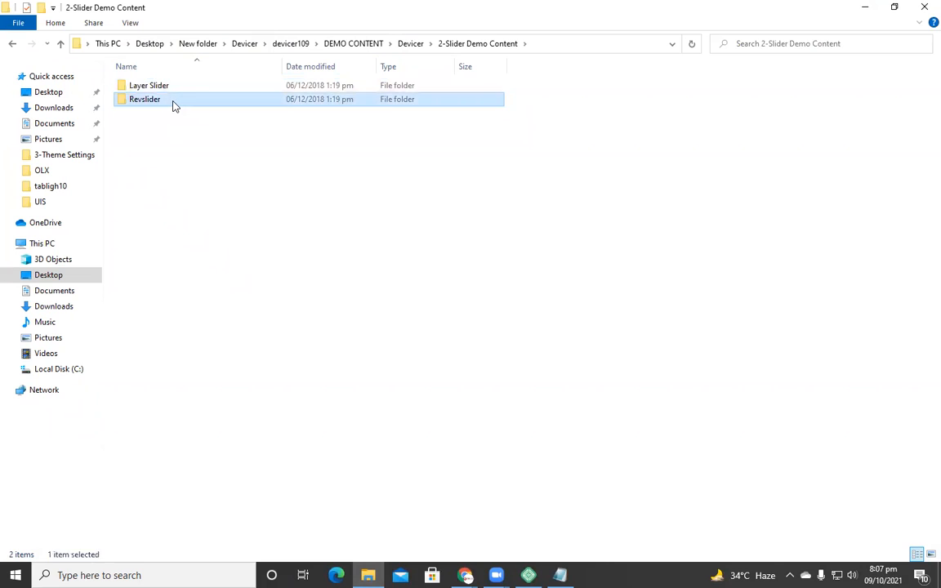
click(185, 87)
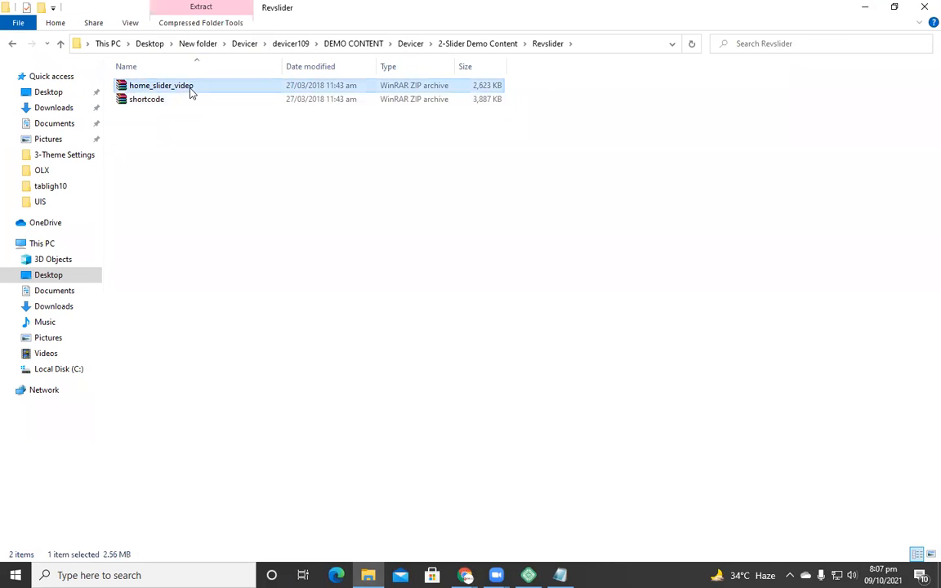
click(181, 99)
click(216, 90)
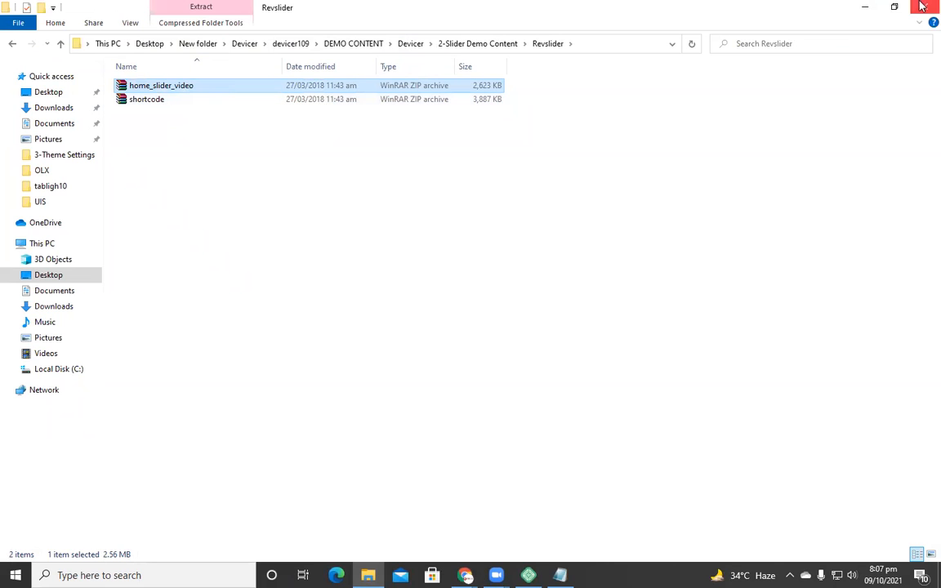
click(866, 8)
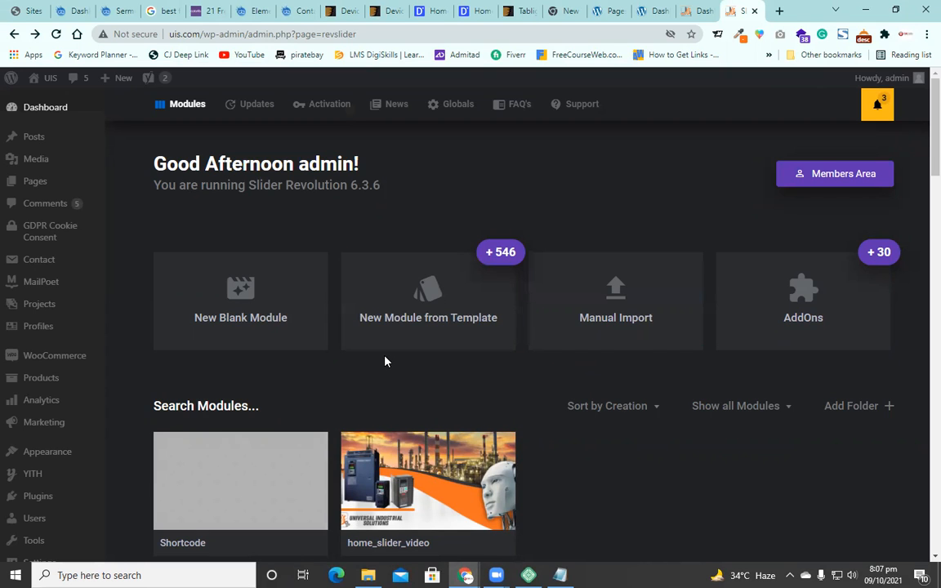
- Filter the module template library to Slider templates and preview Motion Blur Portfolio Showcase
click(428, 310)
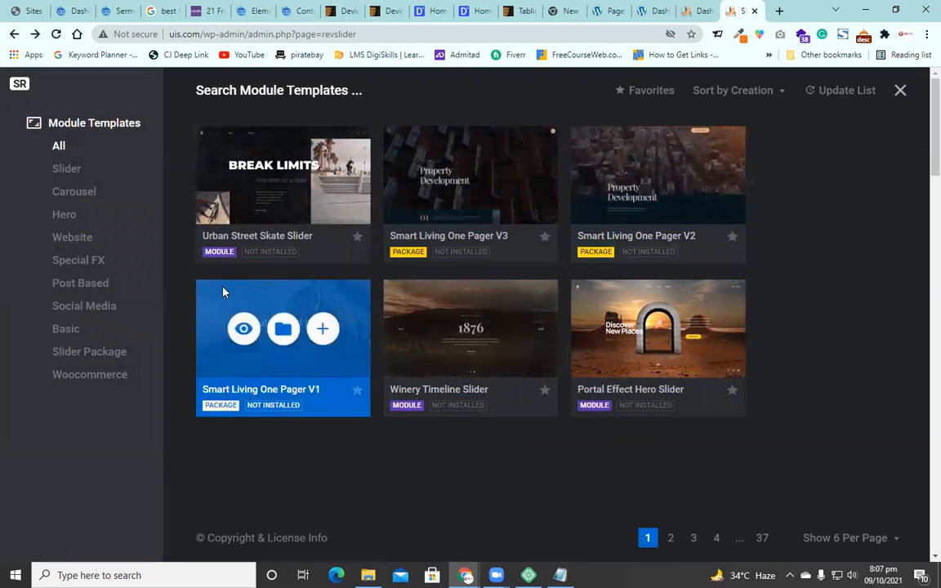
click(69, 169)
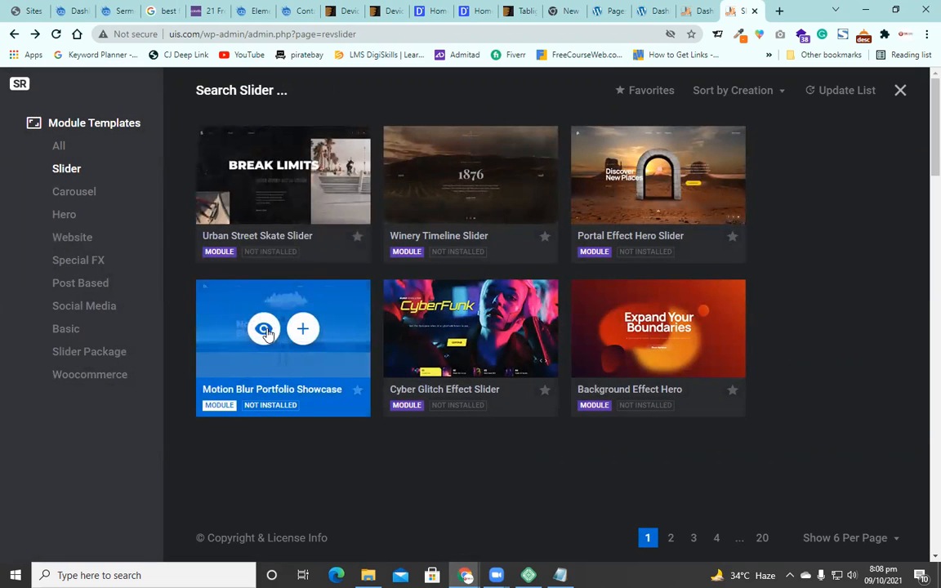
click(265, 330)
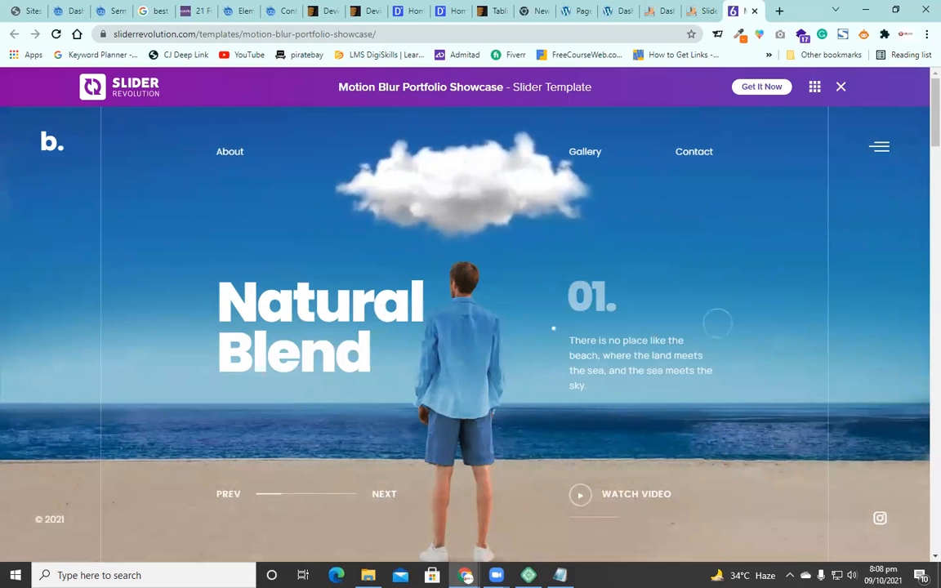
- Look over the Motion Blur Portfolio Showcase preview and return to the WordPress admin tab
scroll(777, 331, down, 2)
scroll(774, 424, up, 2)
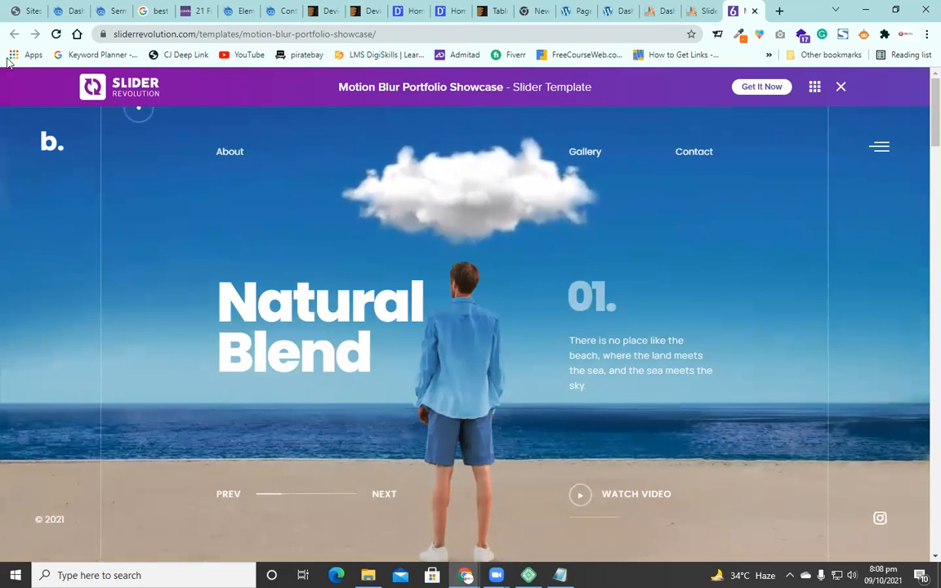
click(698, 11)
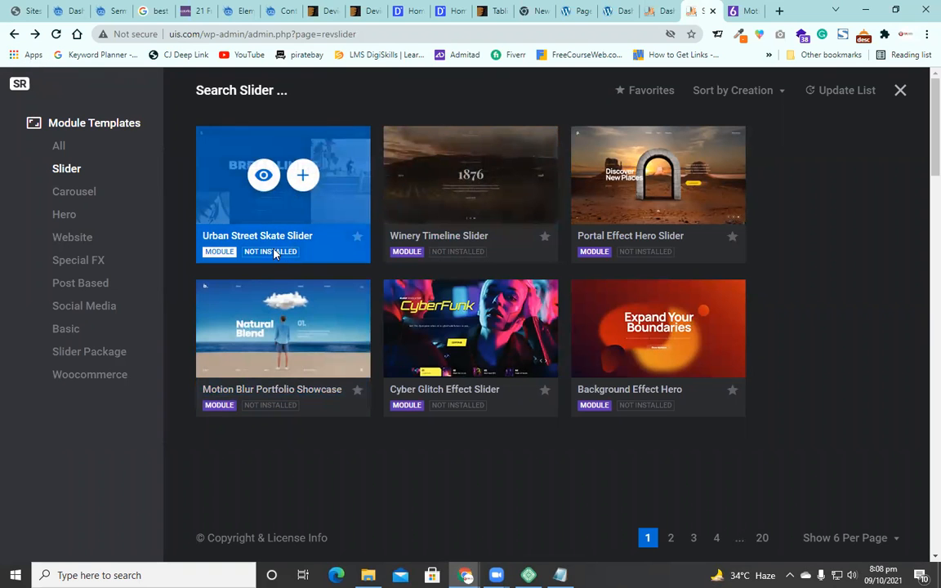
- Create a blank Slider Revolution module 'Slider 1' (alias slider-1) and show its New Slide options
click(901, 91)
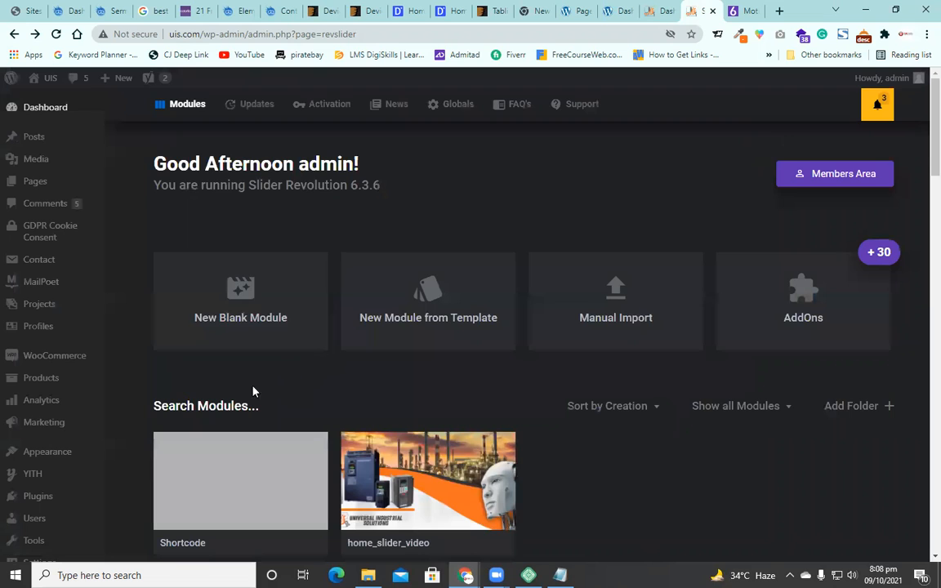
click(243, 310)
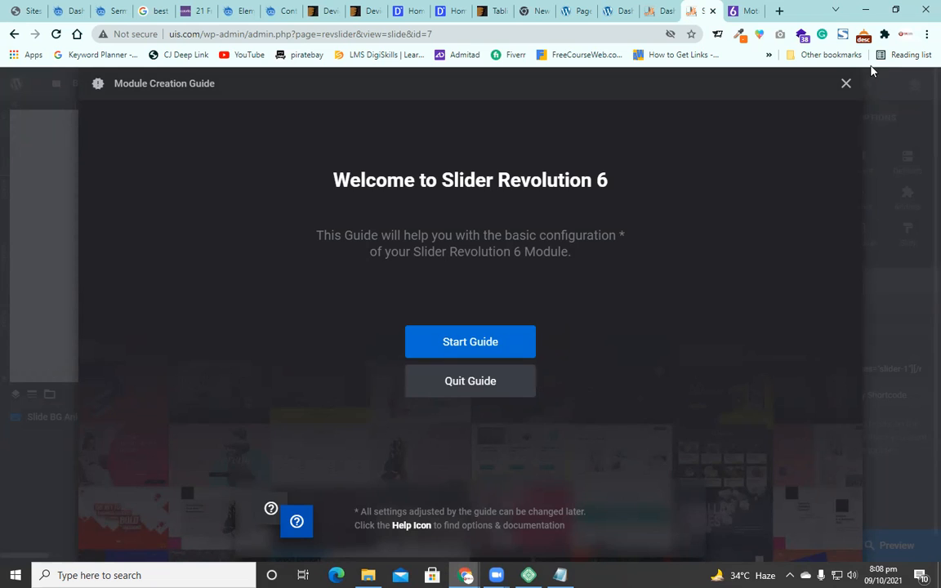
click(847, 84)
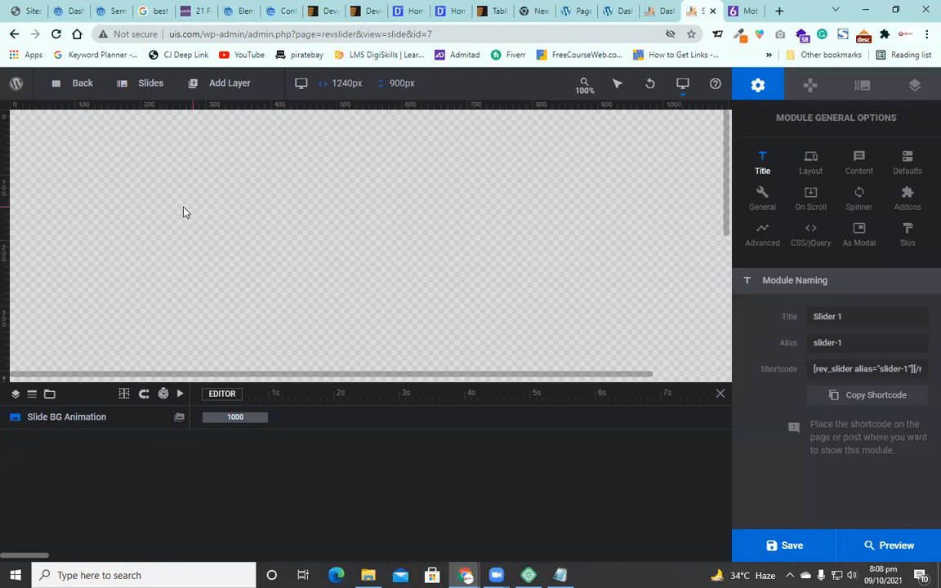
click(863, 87)
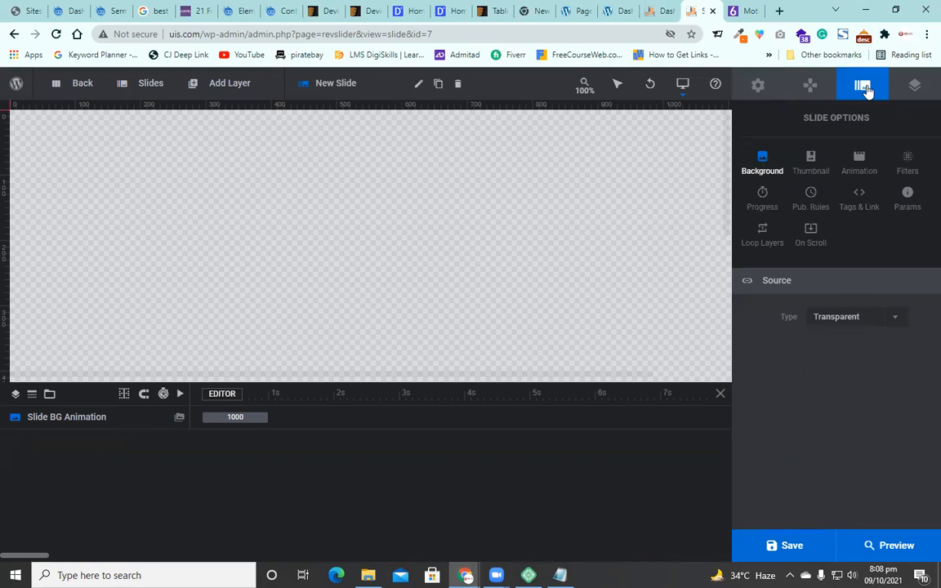